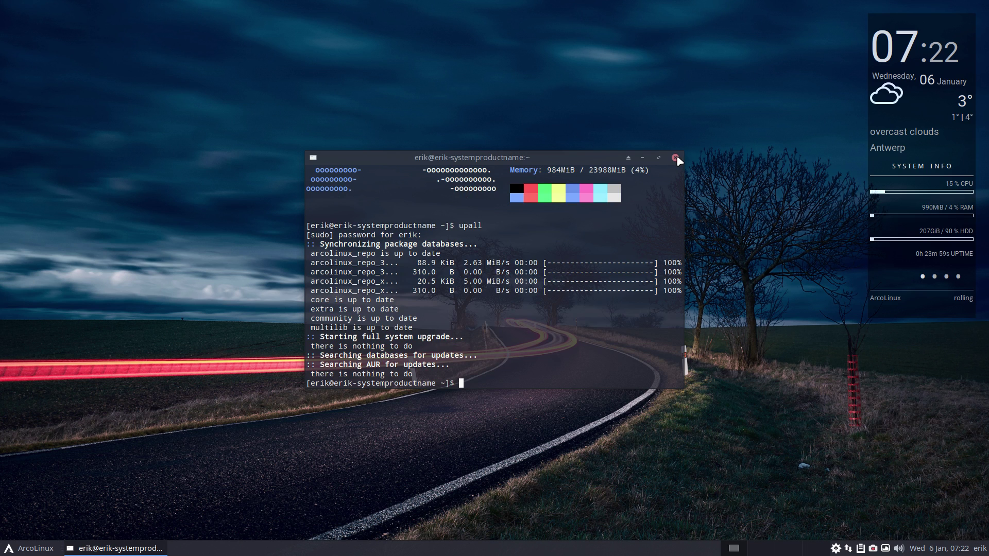
- Check the GPU line in the terminal's system information, then close the terminal
scroll(564, 278, "up", 3)
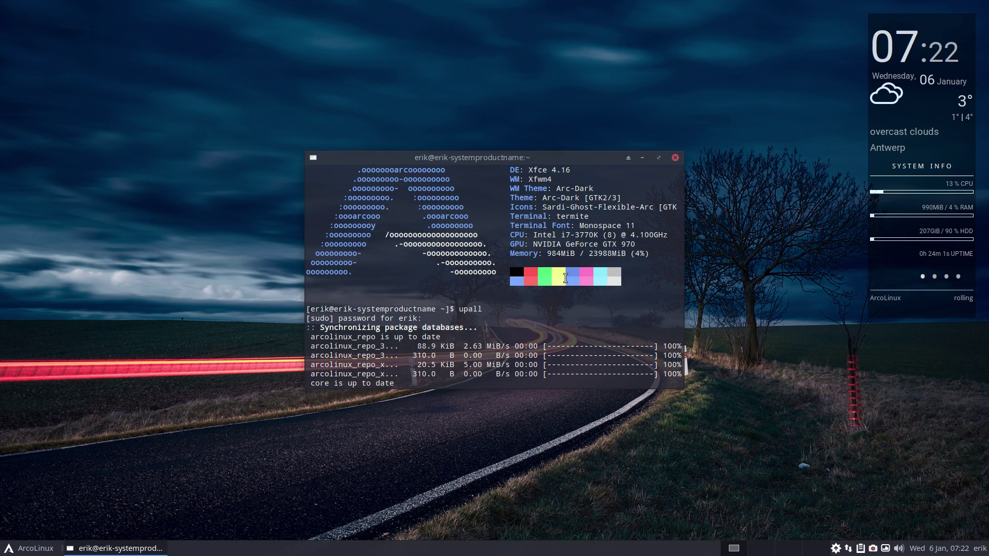
left_click_drag(533, 244, 635, 243)
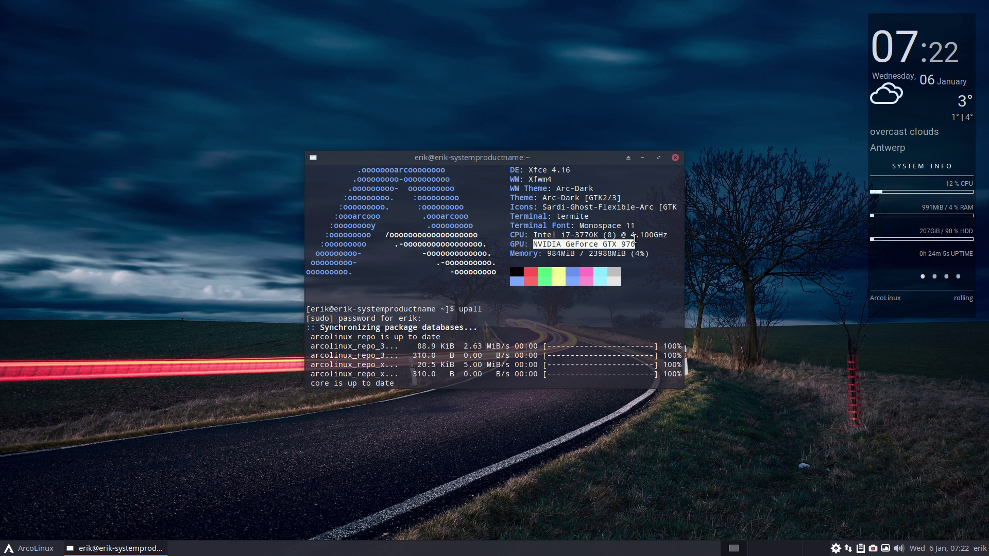
left_click(677, 158)
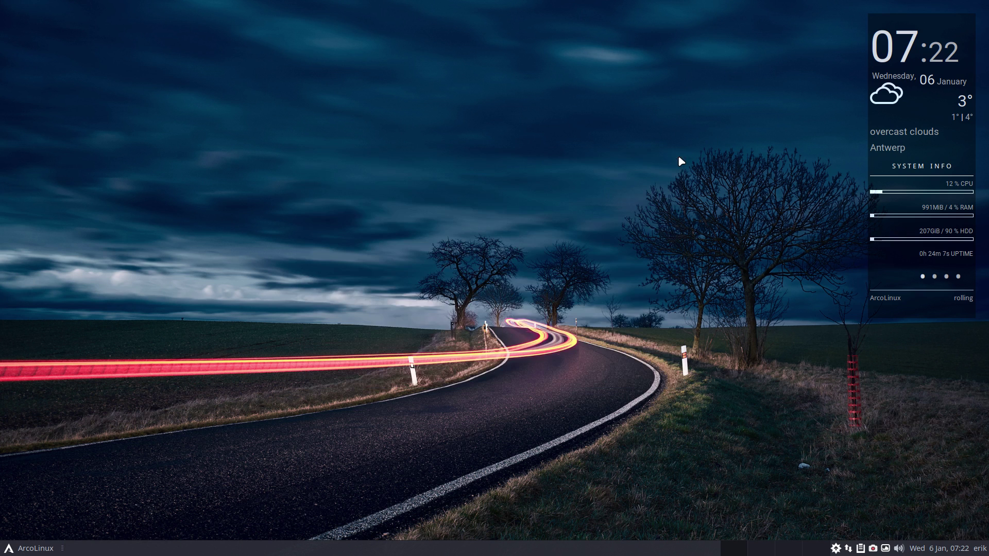
- Open NVIDIA X Server Settings to view the driver information, then quit it
left_click(45, 550)
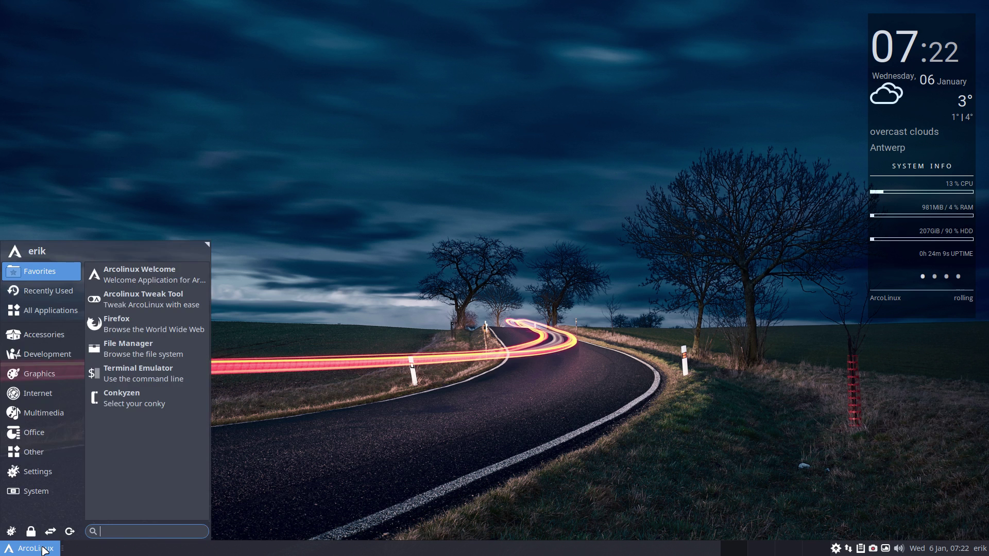
type("nvidia")
key("Return")
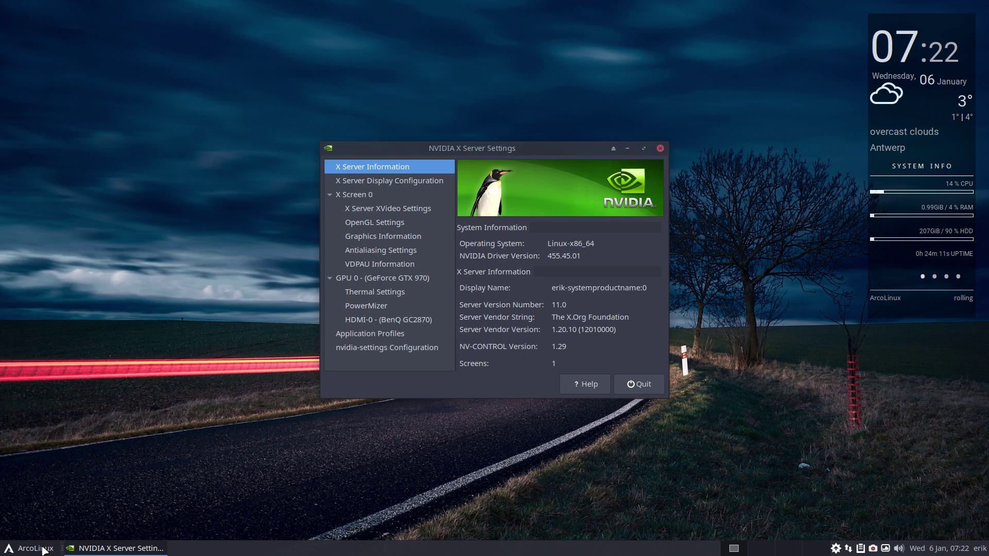
left_click(640, 385)
left_click(523, 300)
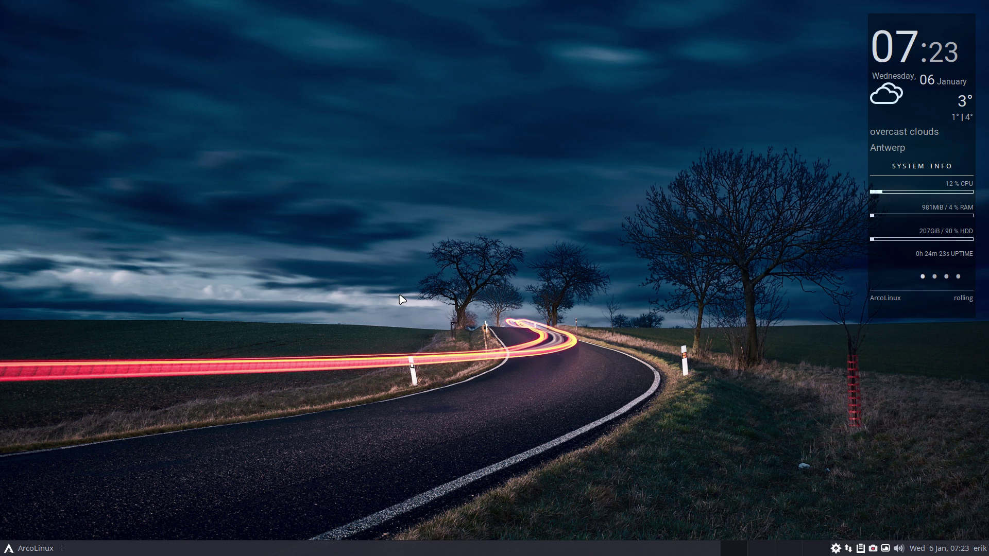
- Open the conky folder inside the hidden .config folder of the home directory in the file manager
key("super+e")
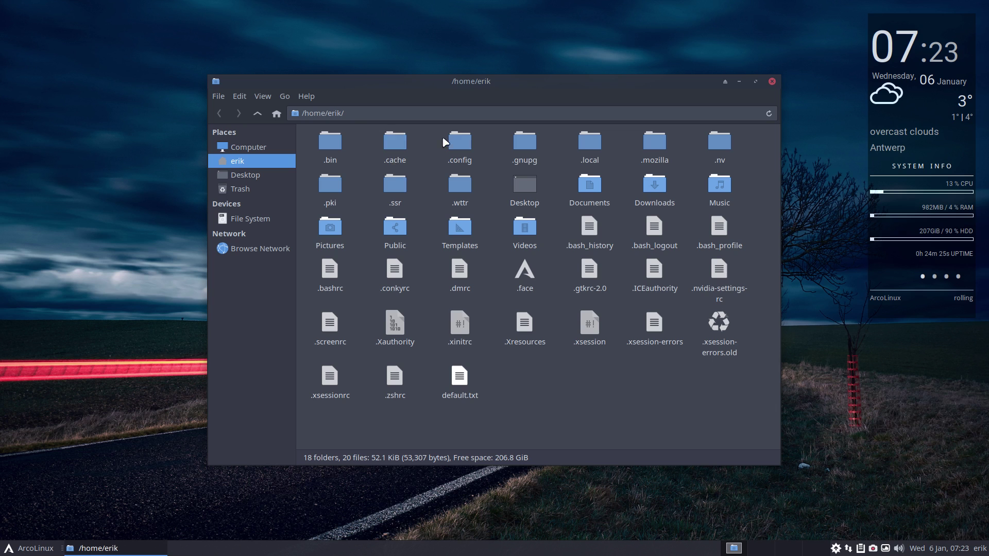
left_click(446, 142)
key("ctrl+h")
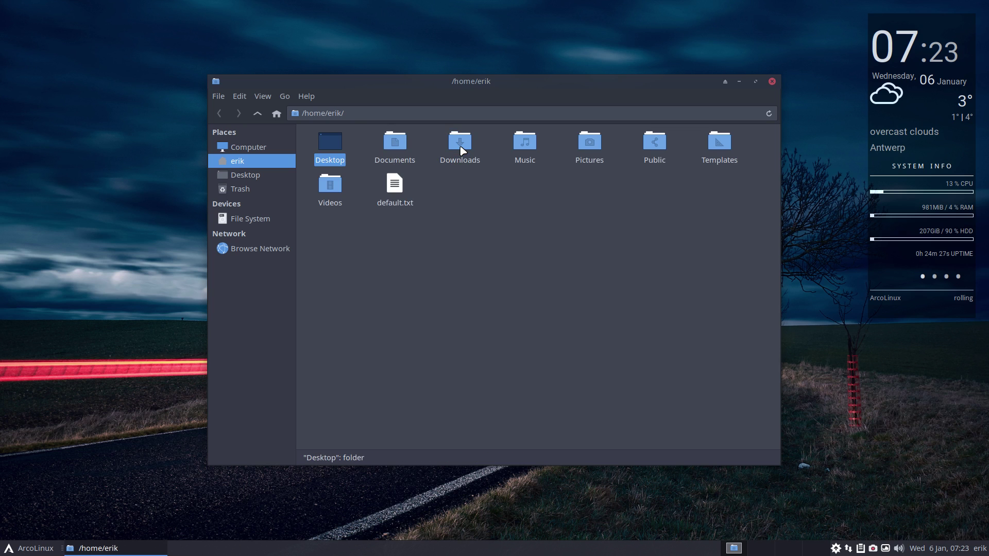
key("ctrl+h")
key("ctrl+h")
key("ctrl+h")
double_click(460, 151)
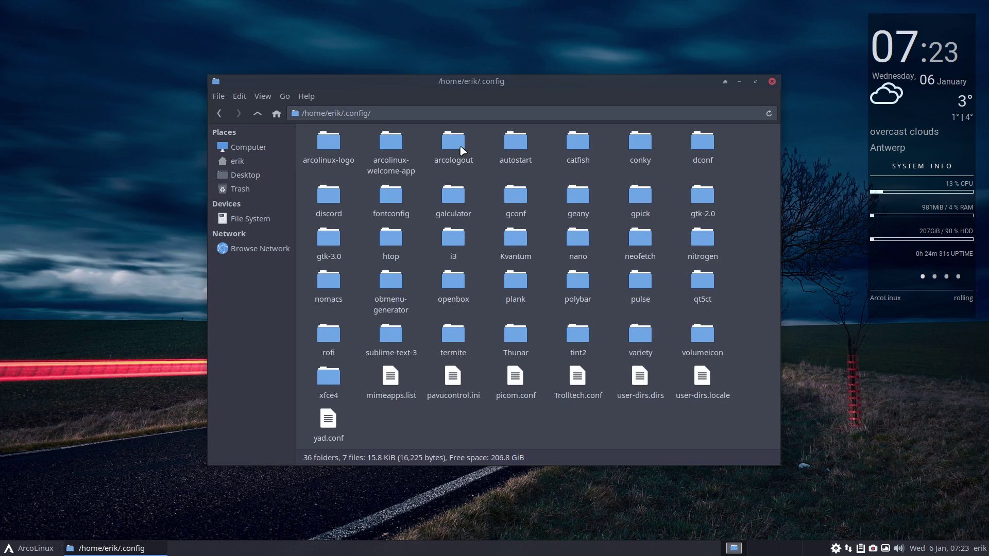
double_click(646, 148)
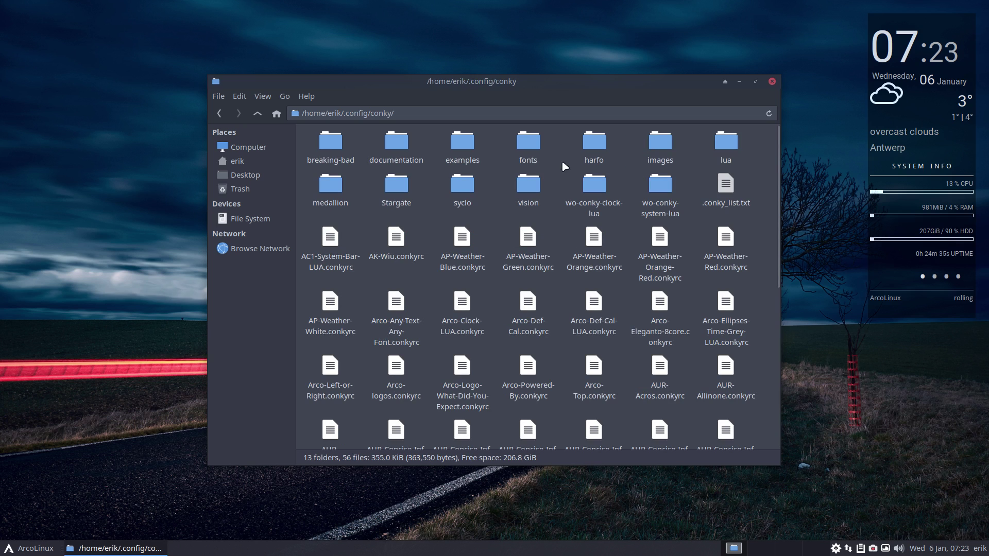
left_click(469, 145)
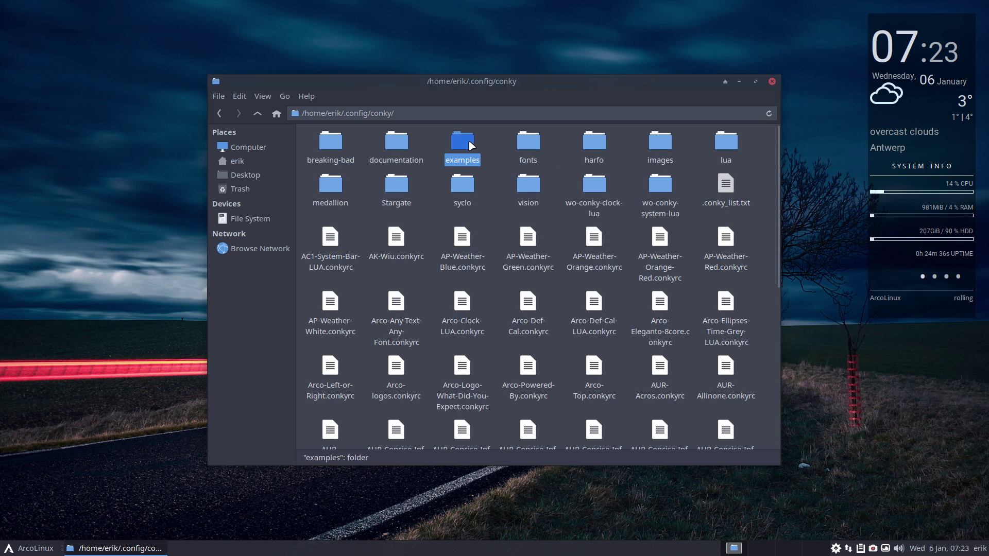
left_click(398, 148)
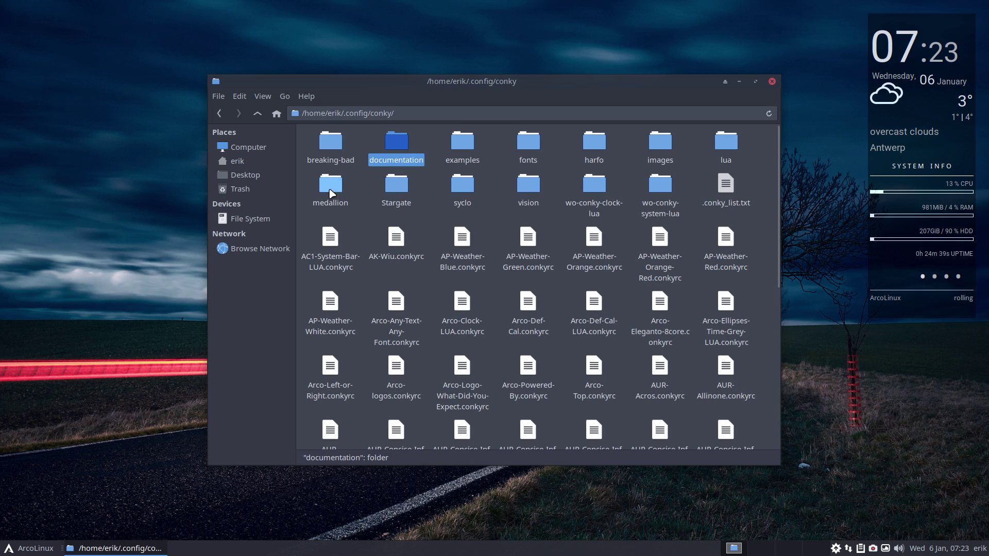
left_click(330, 143)
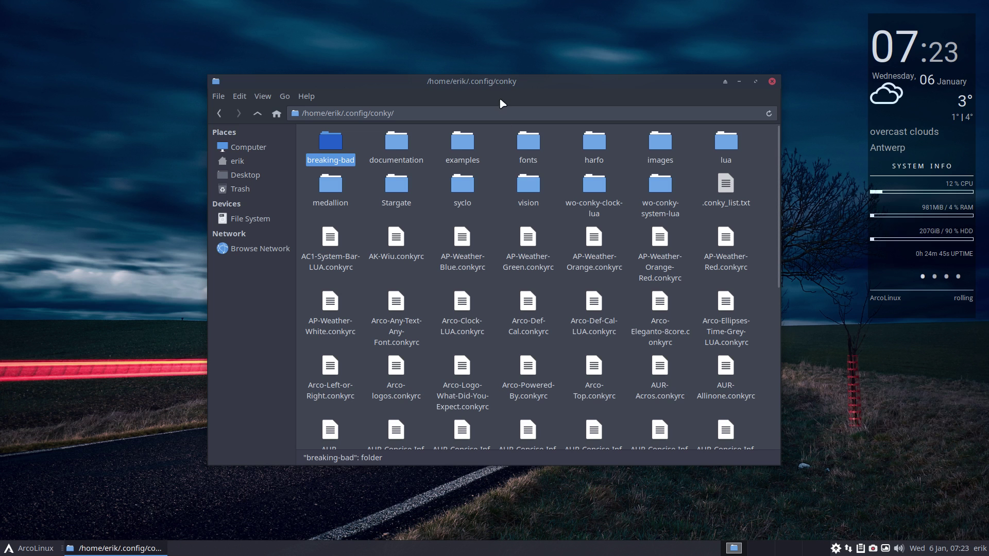
- Move the file manager aside and search the conky folder for "nvidia" with Catfish
left_click_drag(486, 82, 279, 19)
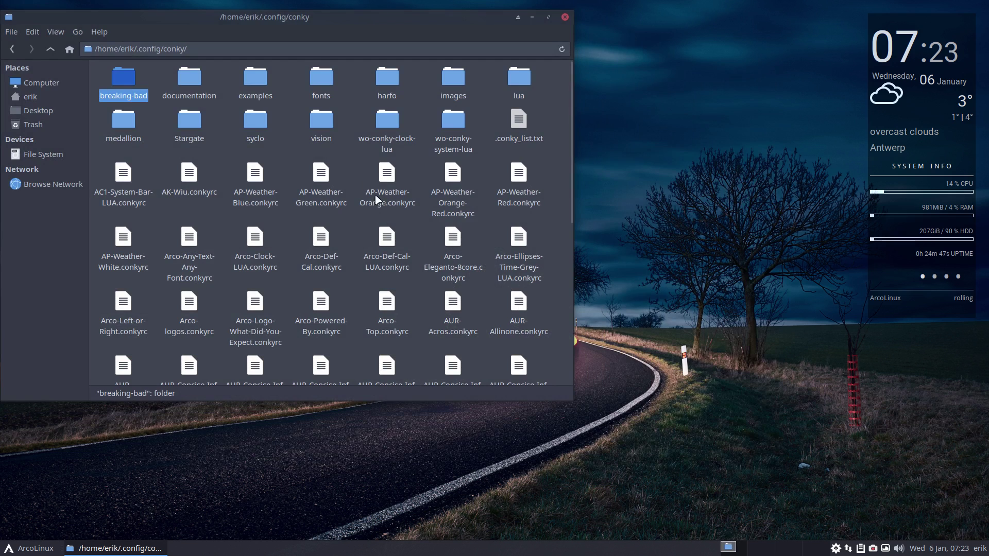
right_click(543, 228)
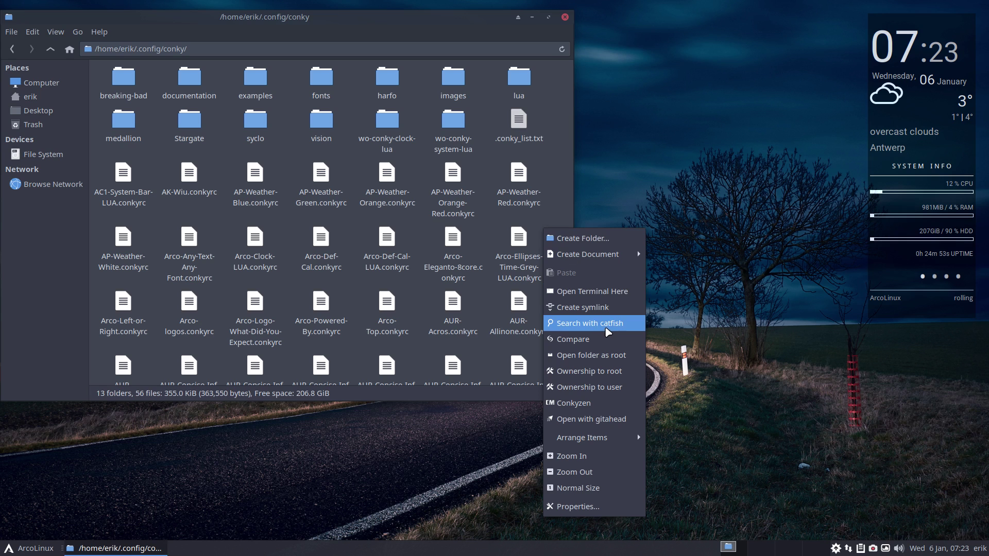
left_click(590, 323)
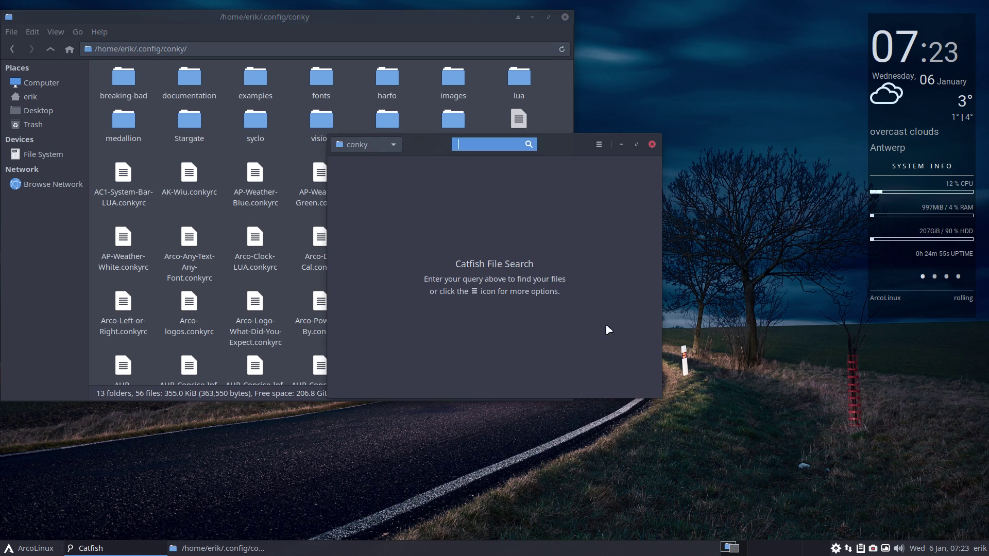
left_click_drag(563, 144, 731, 225)
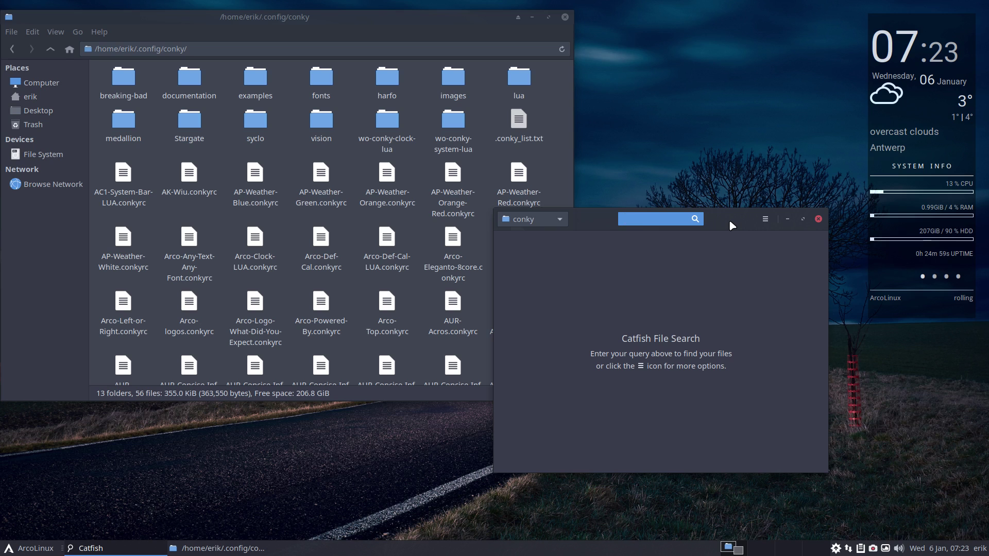
type("nvidia")
key("Return")
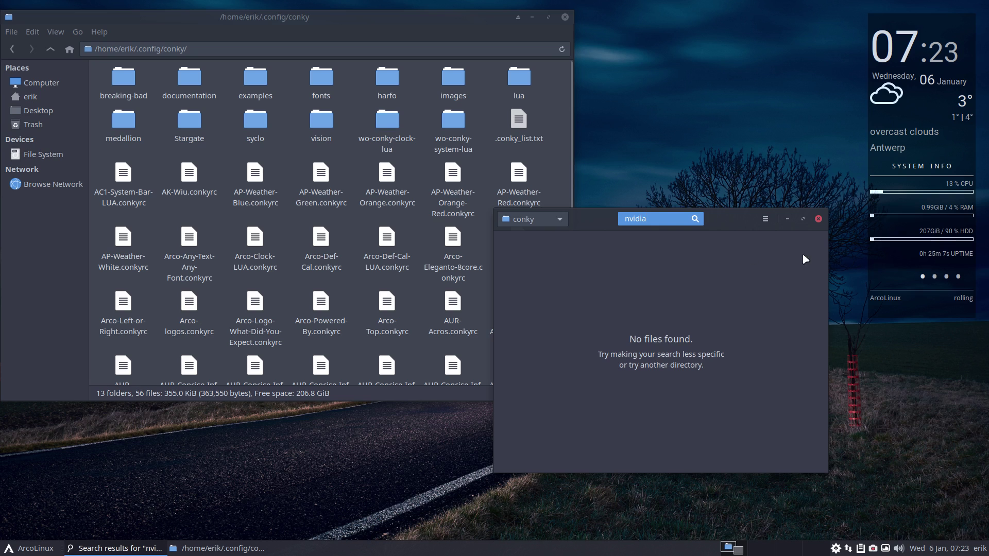
- Extend the Catfish search to file contents and move its window clear of the file manager
left_click(766, 220)
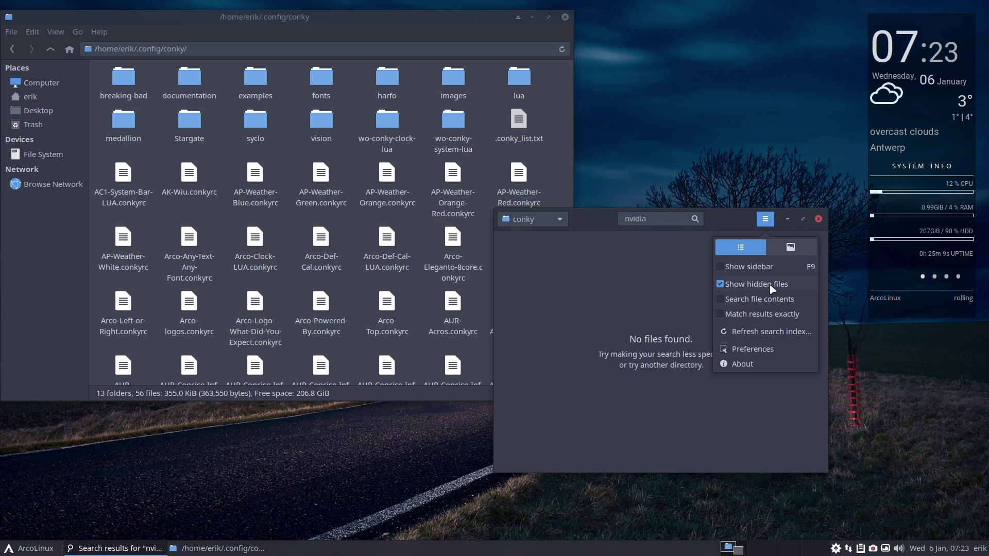
left_click(737, 301)
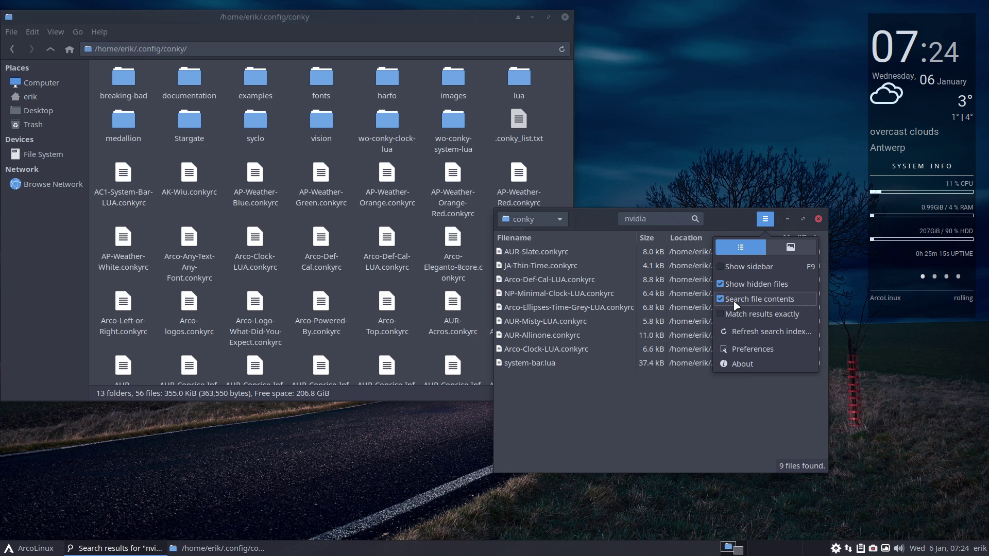
left_click(725, 211)
left_click_drag(725, 219, 883, 251)
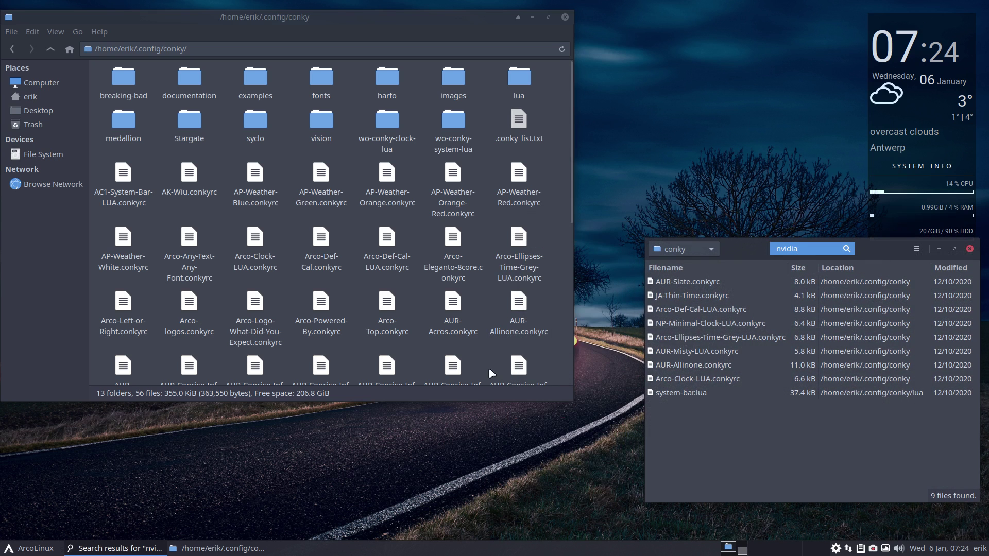
- Open a terminal in the conky folder and run "pt nvidia" to search the file contents
right_click(474, 351)
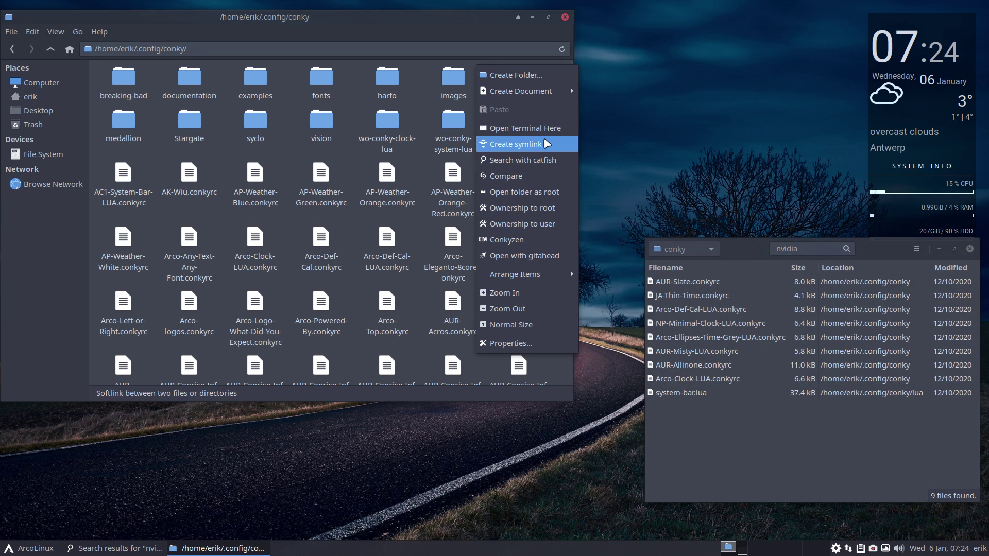
left_click(544, 128)
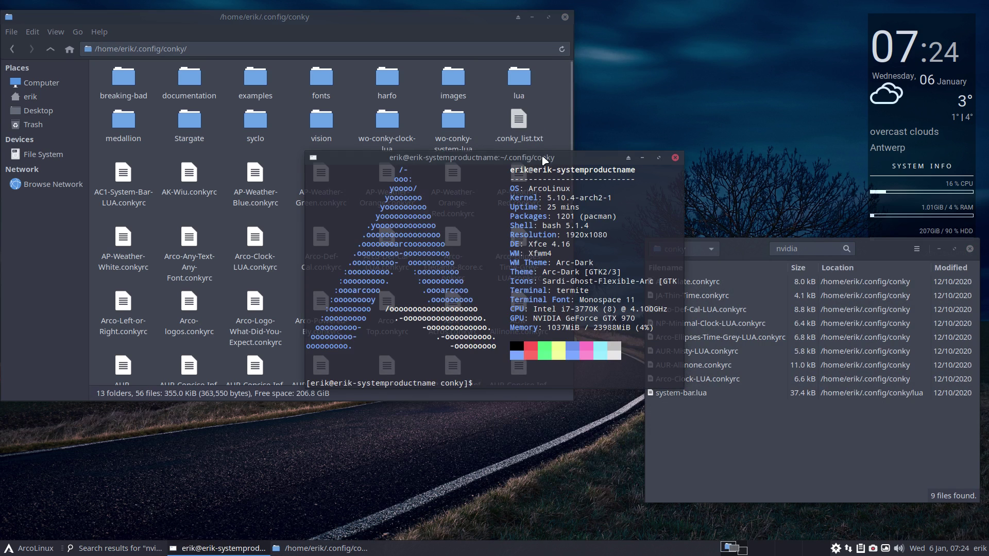
left_click_drag(544, 161, 461, 264)
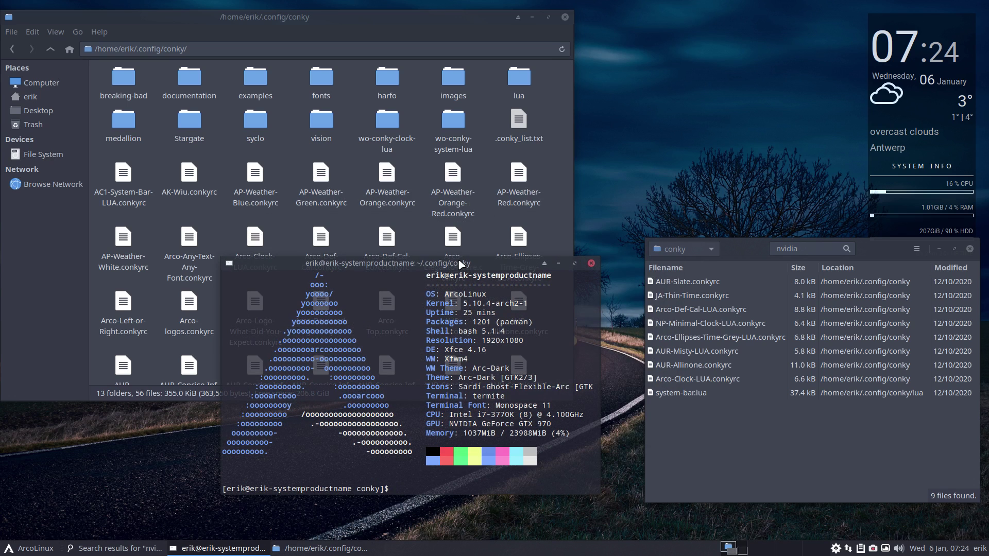
type("pt nvidia")
key("Return")
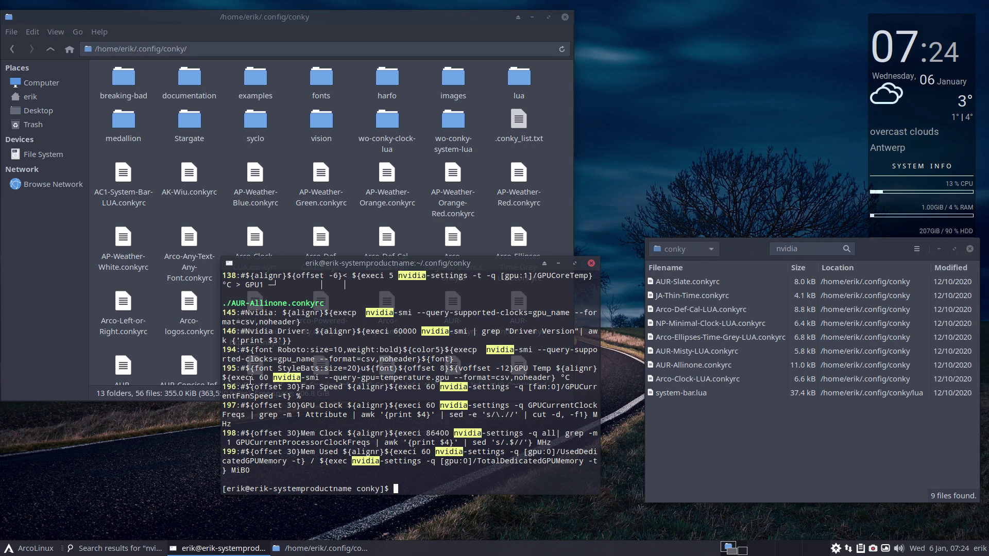
- Run "nvidia-smi --query-gpu=temperature.gpu --format=csv,noheader" from line 195 of the search results in a new terminal, then close that terminal
left_click_drag(273, 377, 550, 377)
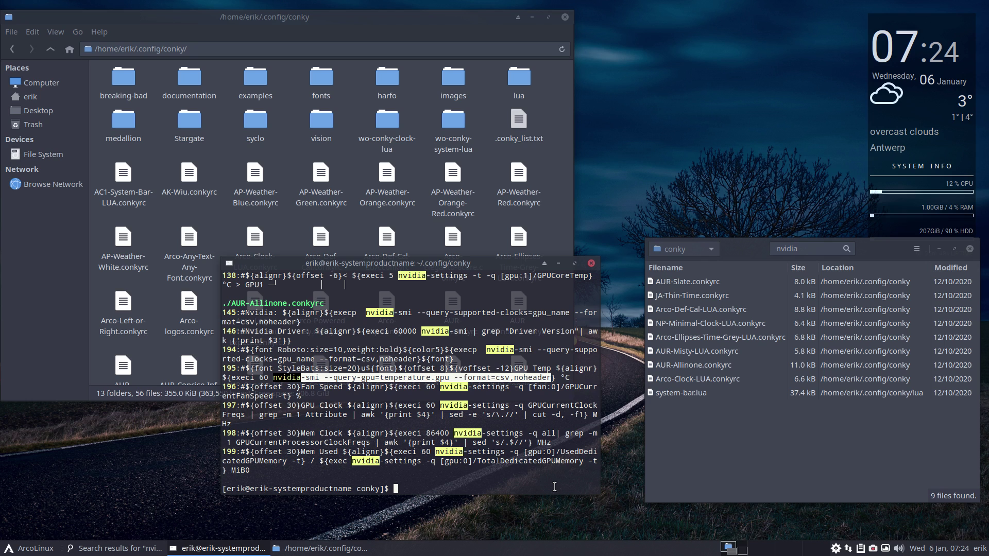
left_click(374, 409)
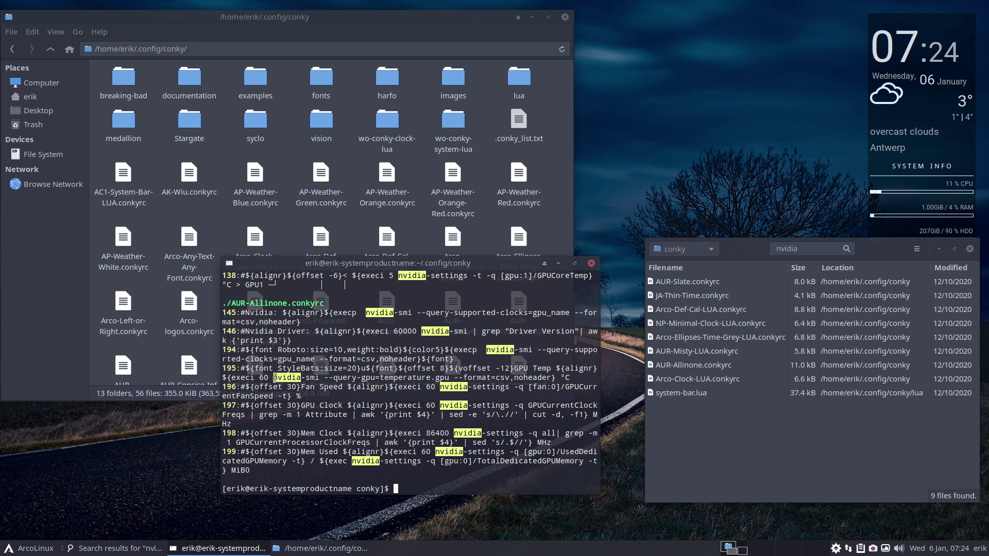
left_click_drag(274, 377, 549, 374)
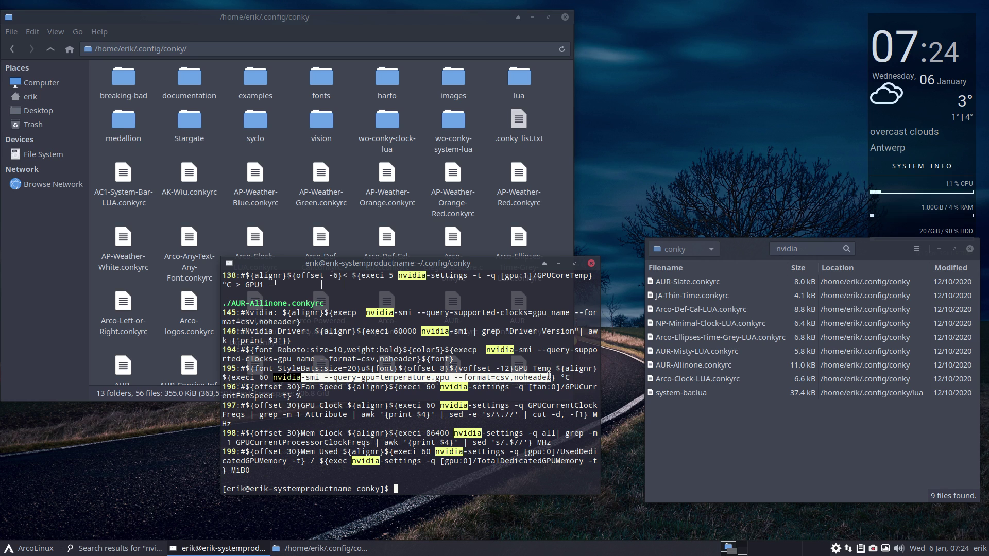
key("ctrl+c")
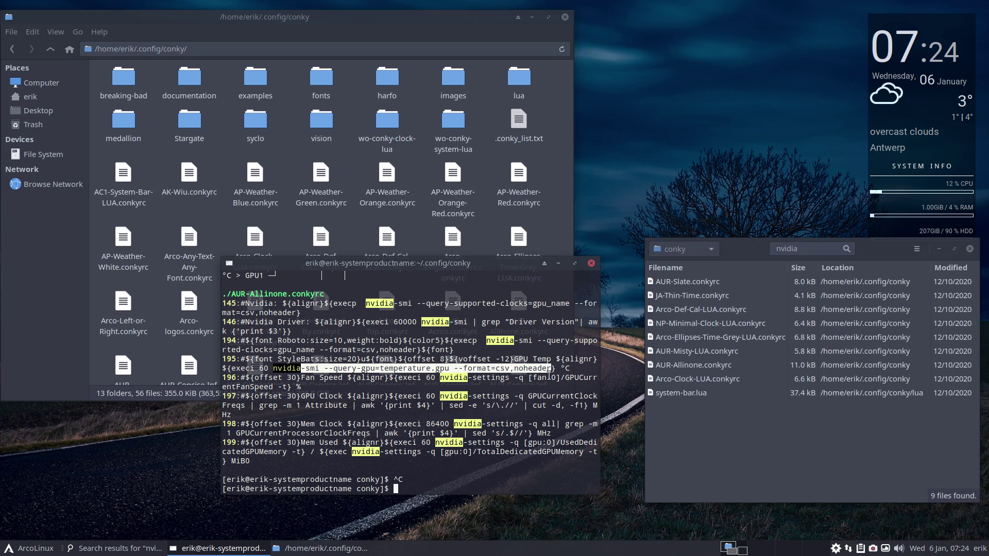
key("super+Return")
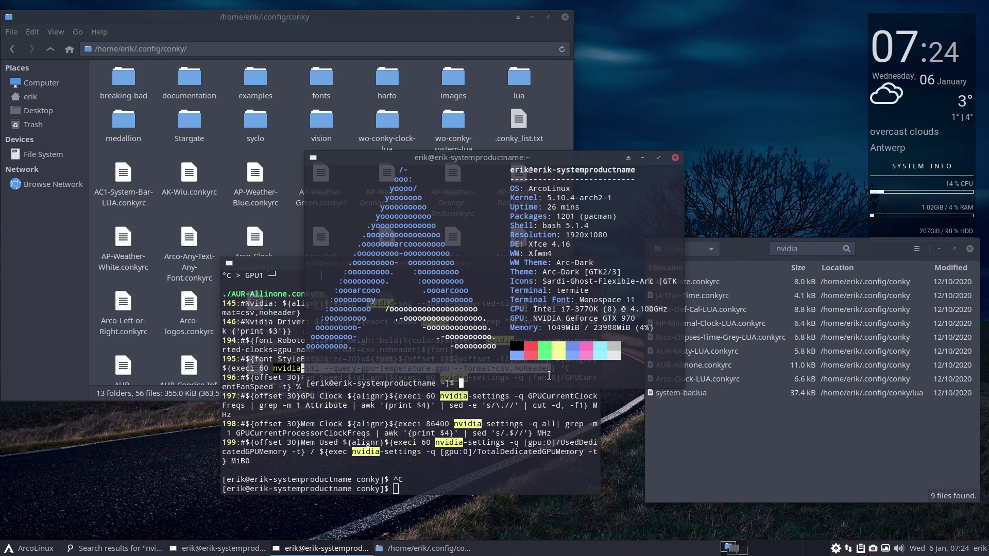
middle_click(549, 375)
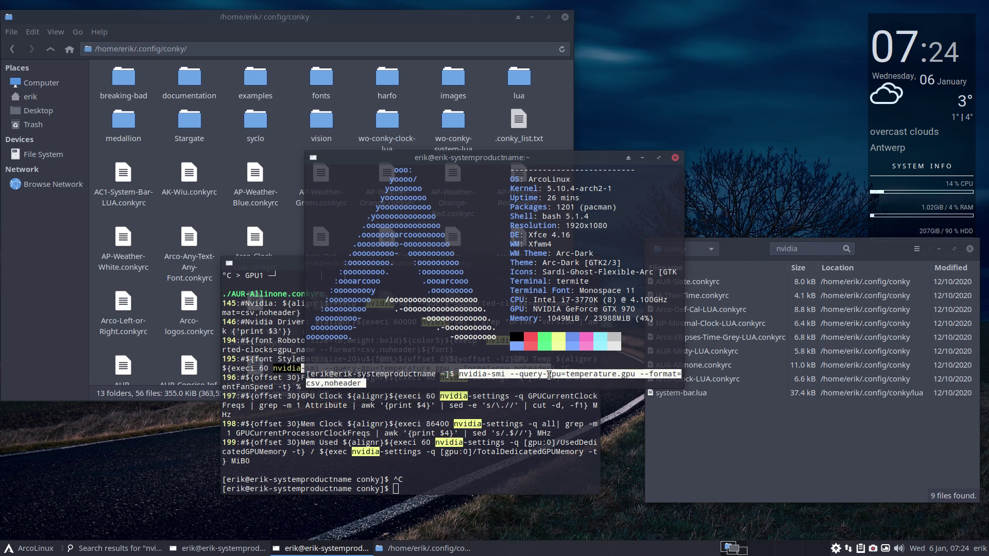
key("Return")
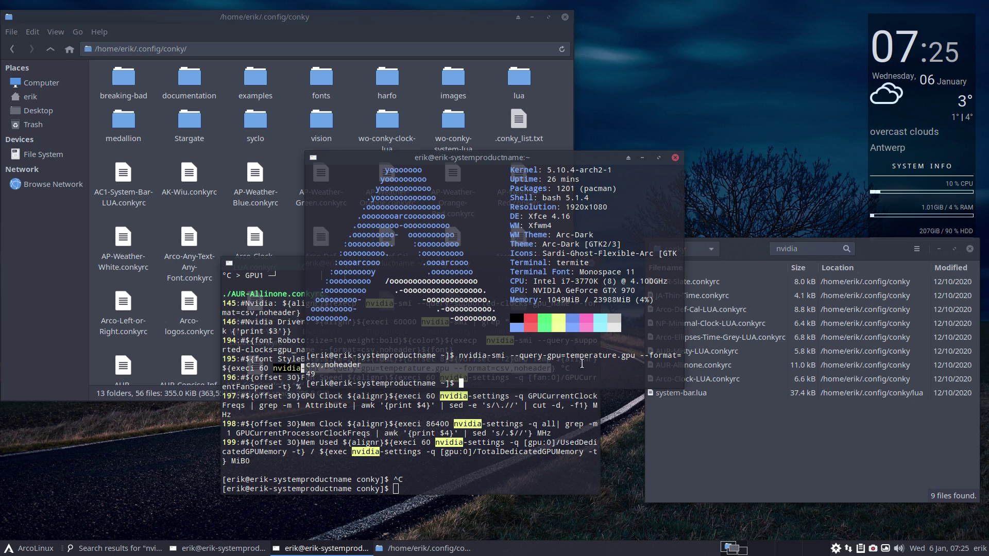
left_click(675, 160)
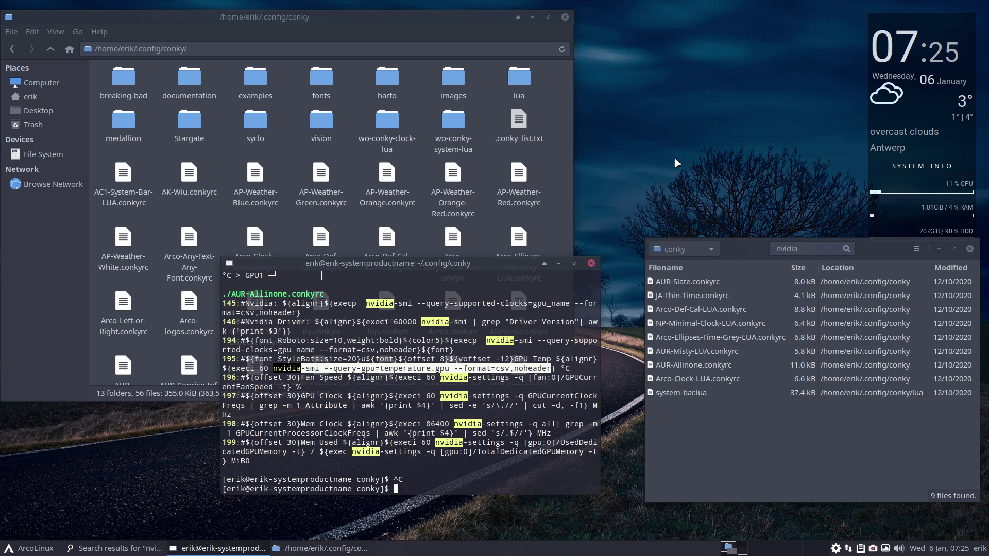
- Review the terminal search results for the "nvidia" lines found in AUR-Slate.conkyrc and AUR-Allinone.conkyrc
scroll(287, 321, "up", 3)
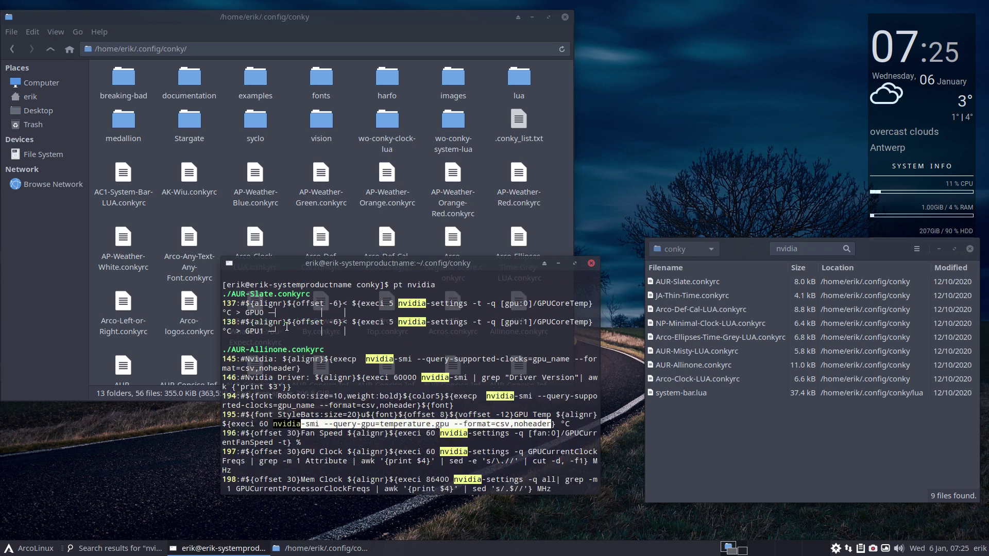
left_click_drag(332, 350, 222, 349)
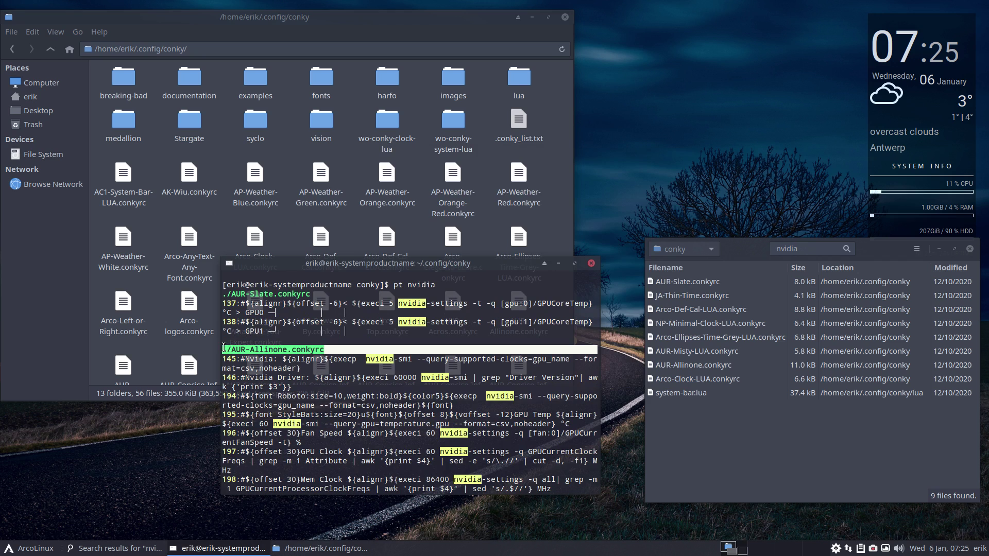
left_click_drag(311, 295, 218, 293)
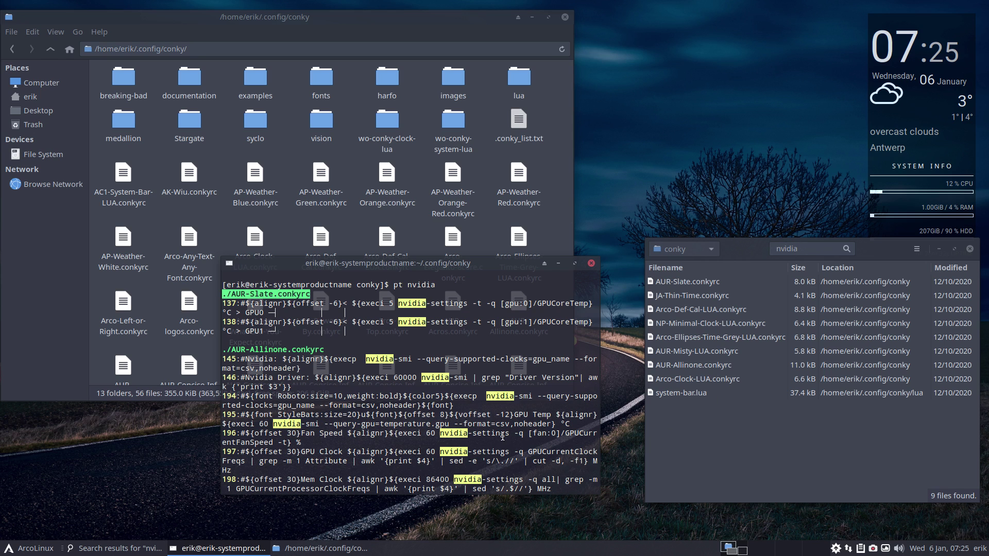
left_click(468, 410)
scroll(379, 365, "down", 2)
scroll(378, 365, "up", 1)
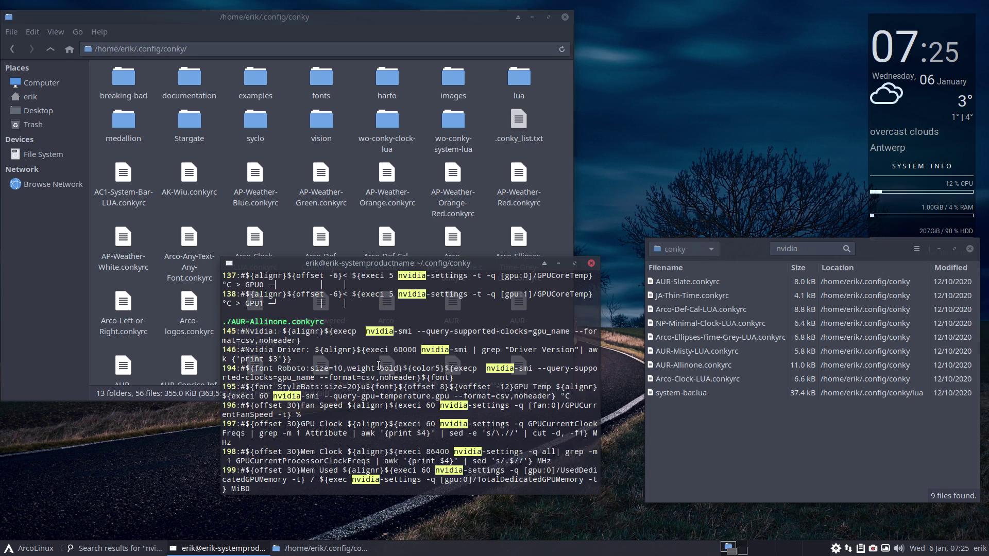
scroll(372, 360, "up", 3)
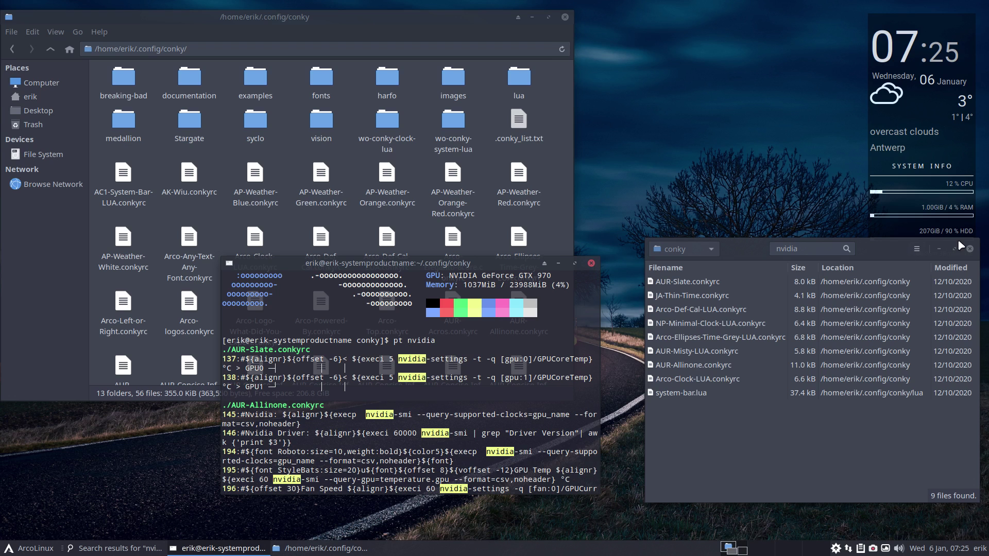
- Minimize the Catfish and terminal windows and open AUR-Slate.conkyrc from the conky folder in Sublime Text
left_click(938, 249)
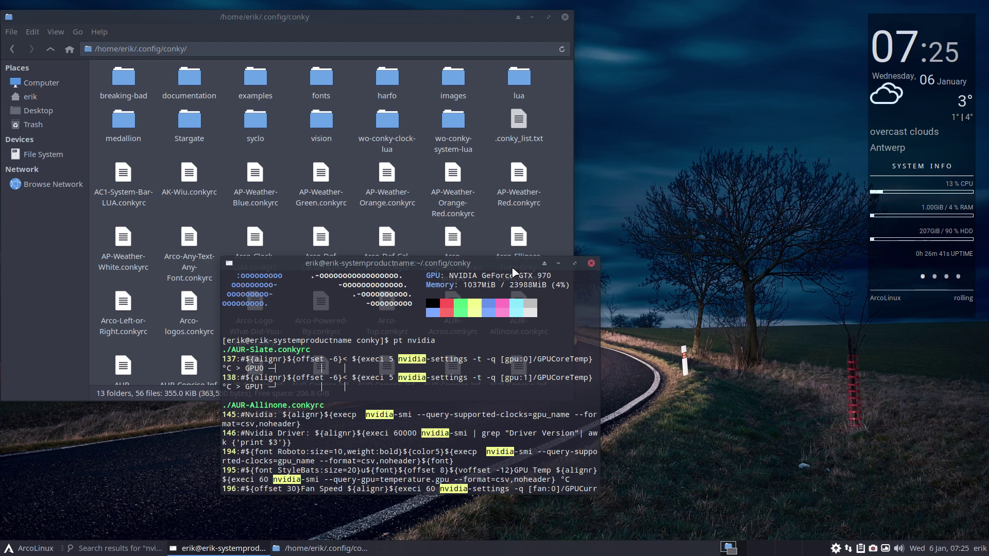
left_click(558, 263)
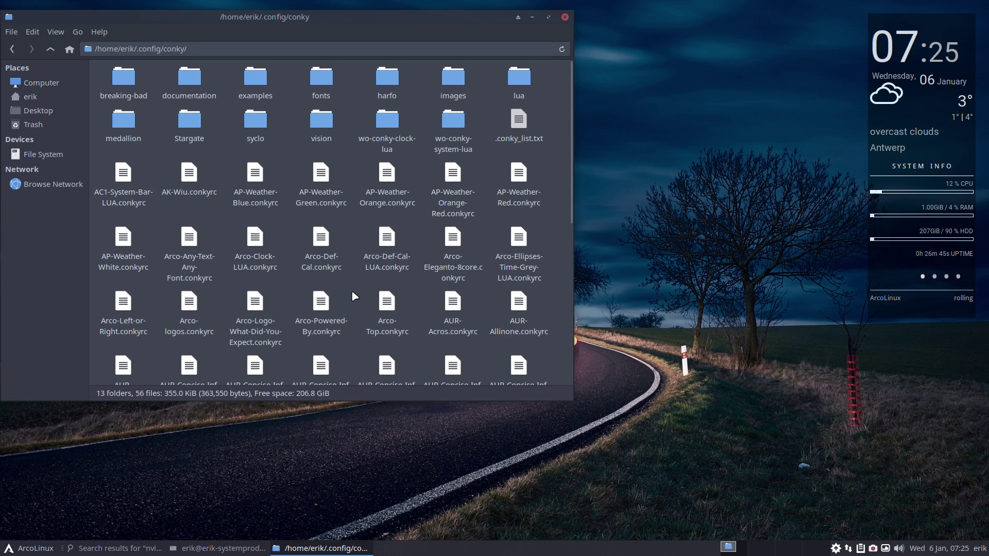
scroll(352, 292, "down", 3)
scroll(354, 295, "down", 1)
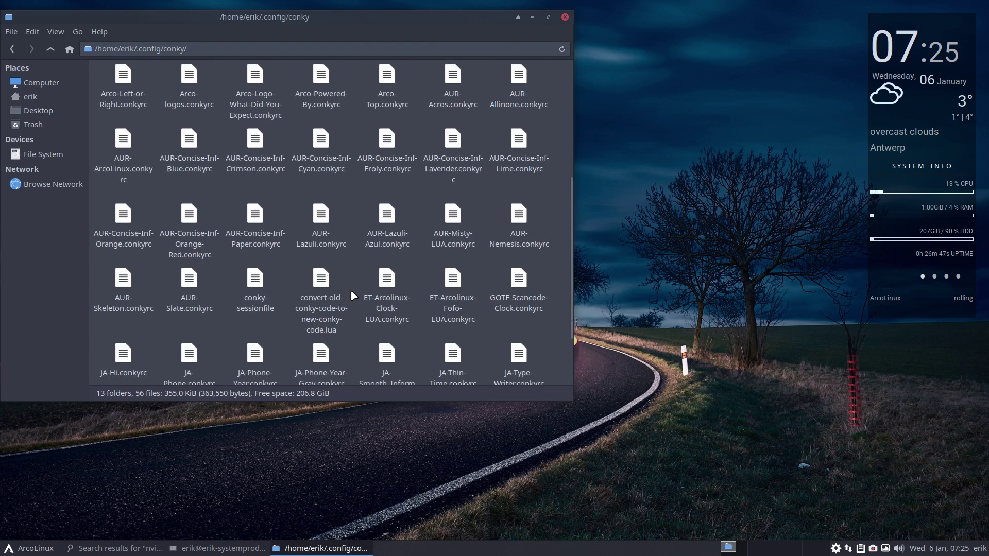
scroll(354, 295, "down", 2)
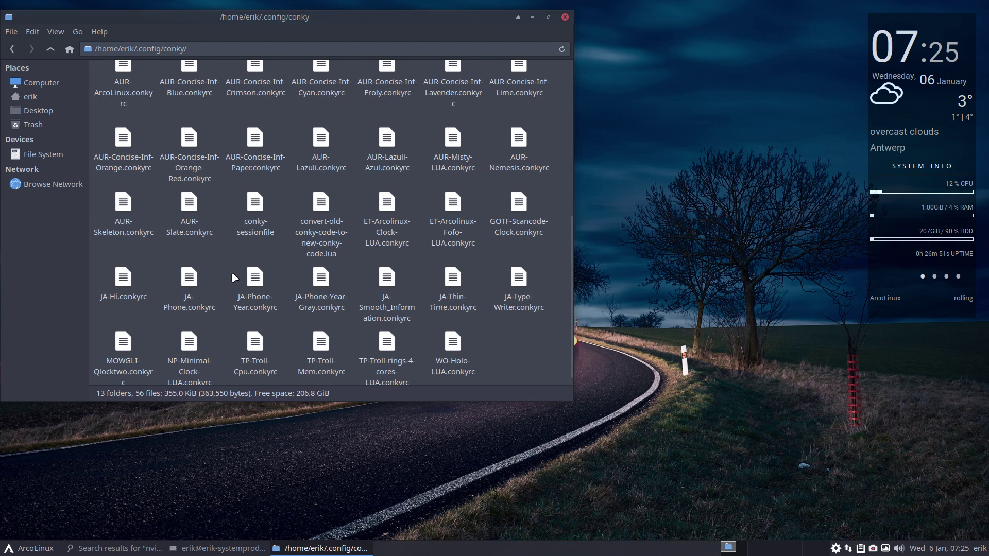
left_click(190, 209)
double_click(190, 209)
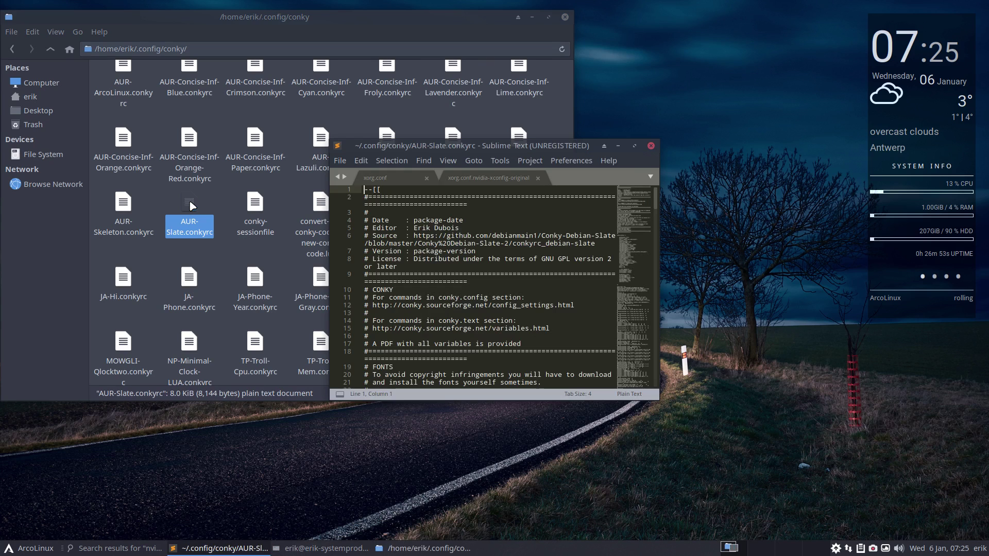
- Maximize the editor, find "nvidi" in AUR-Slate.conkyrc and place the cursor in the commented gpu line 136
double_click(503, 145)
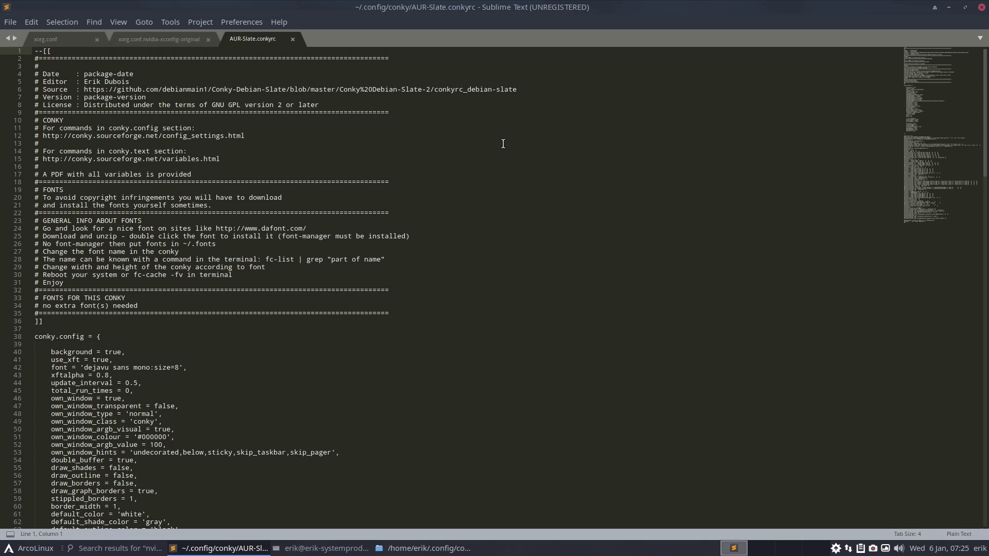
key("ctrl+f")
type("nvidi")
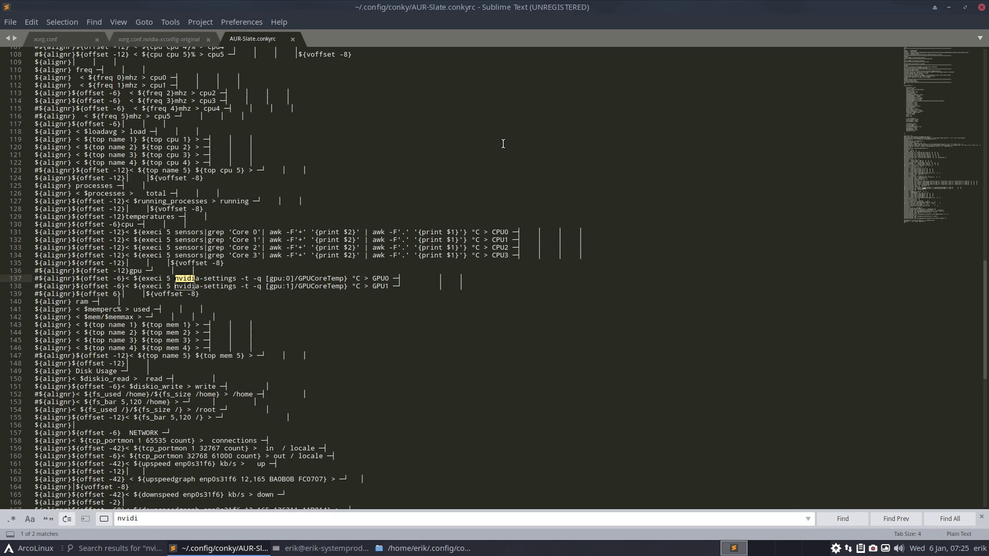
scroll(376, 361, "up", 3)
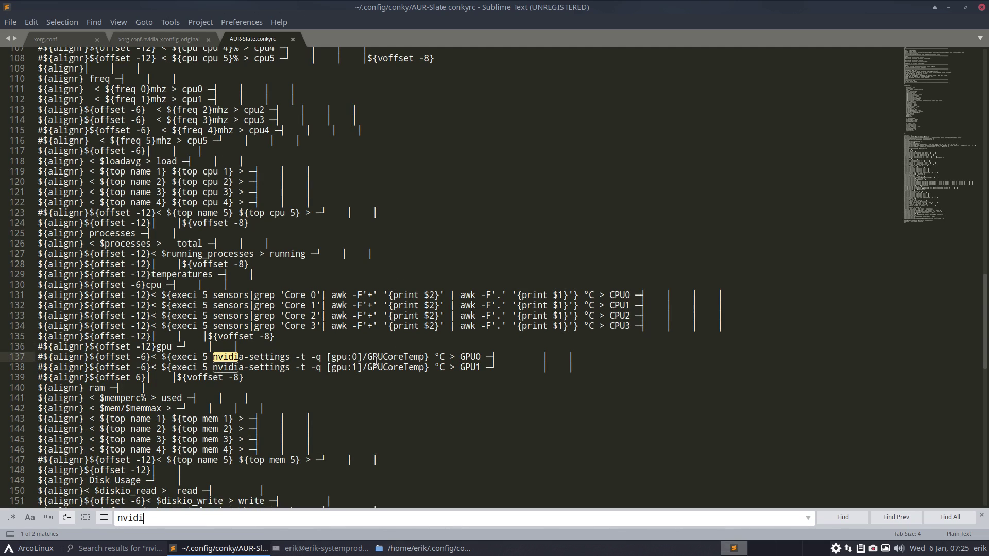
scroll(107, 315, "down", 2)
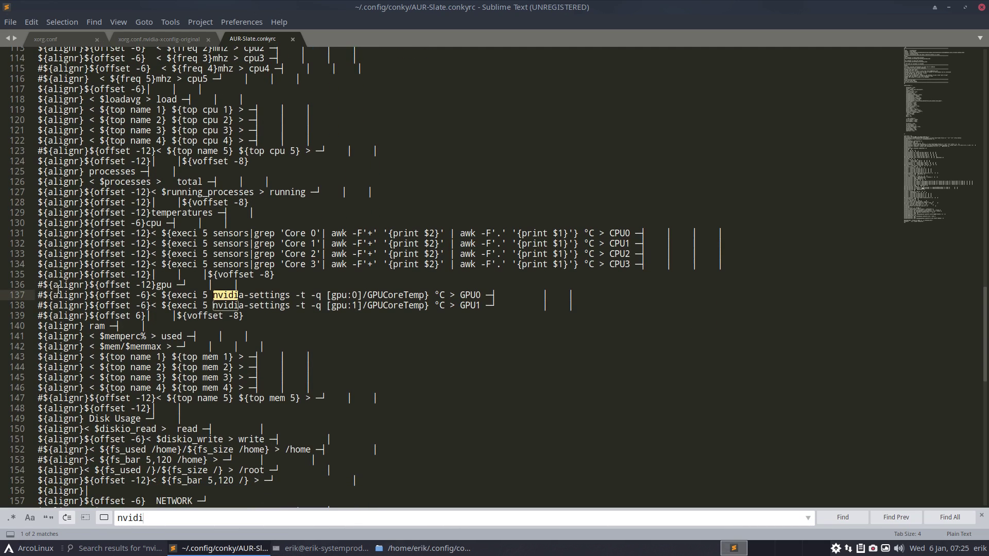
left_click(42, 285)
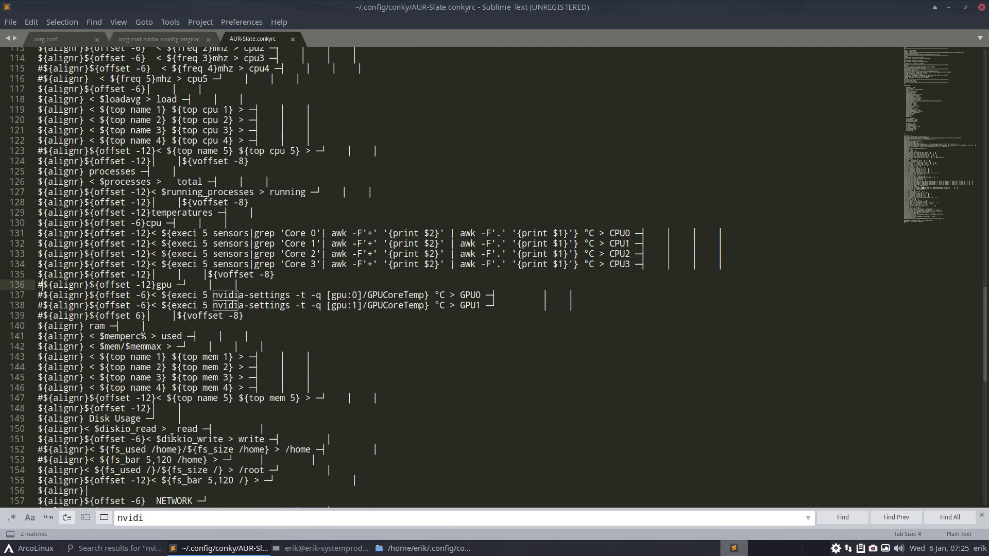
- Resize the editor window so that it leaves only the strip of desktop with the conky panel uncovered
left_click_drag(544, 15, 2, 278)
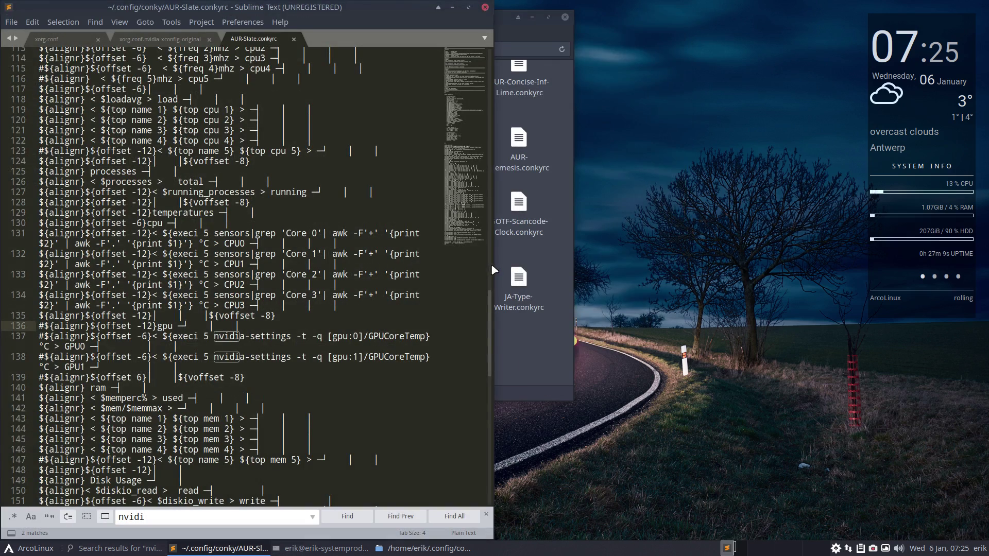
left_click_drag(493, 262, 810, 258)
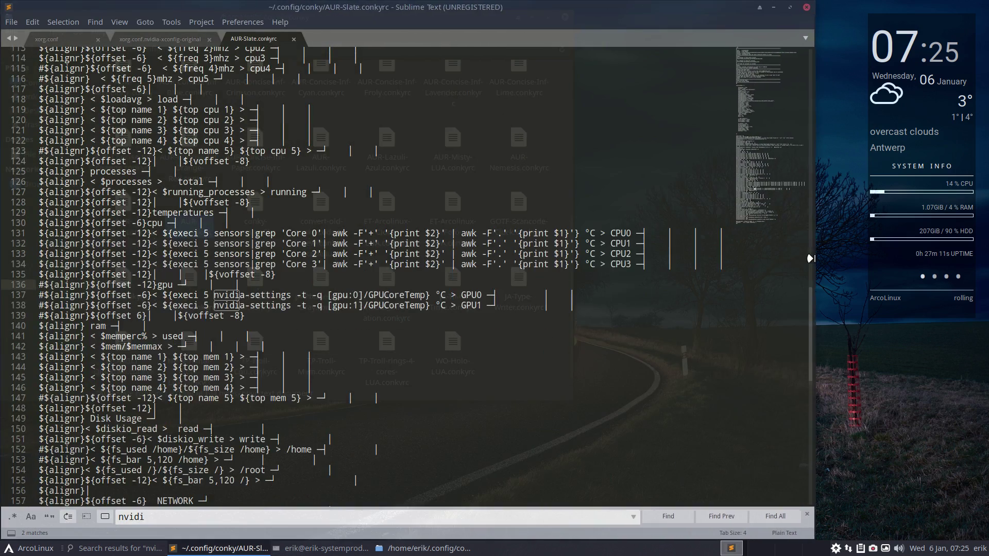
right_click(901, 404)
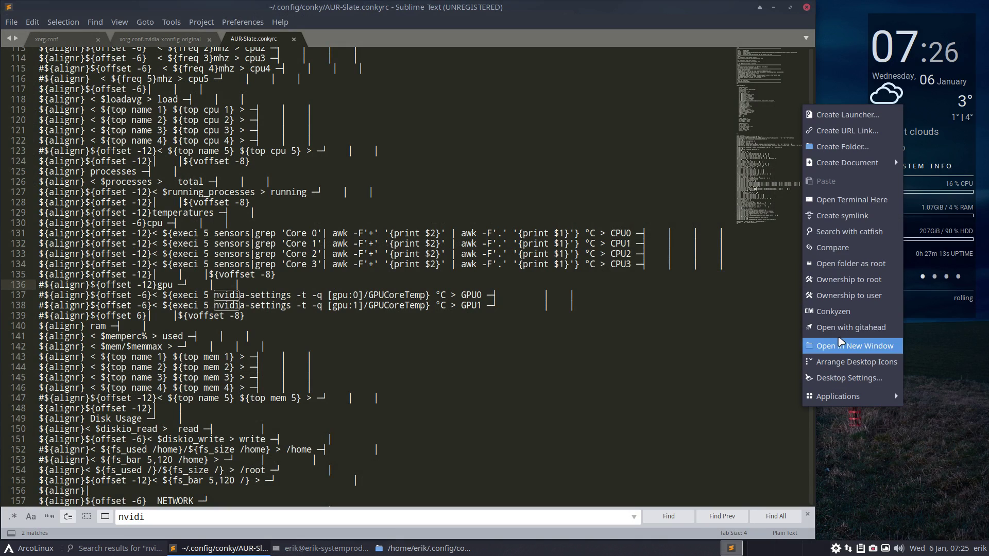
left_click(628, 390)
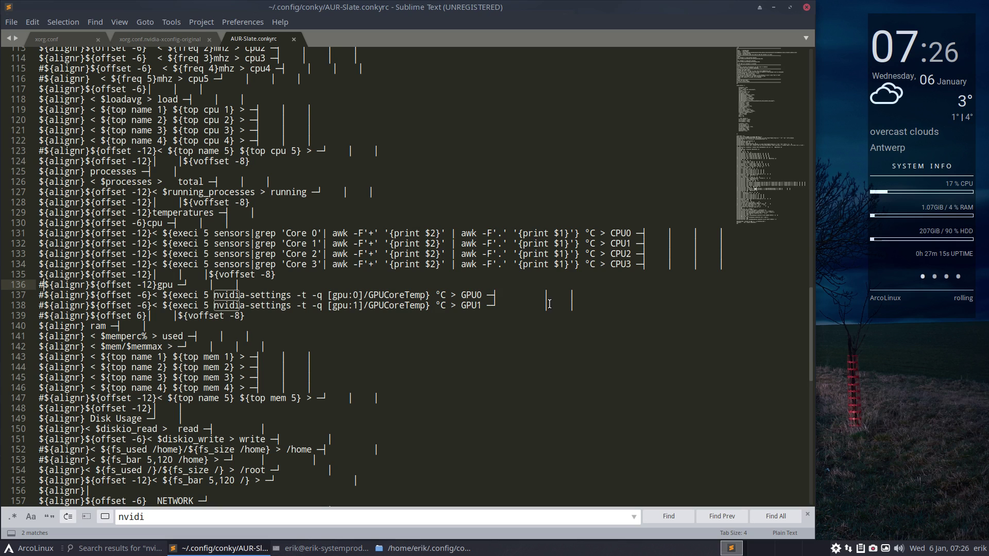
- Open the ArcoLinux Conky Manager, sort the list by name, deselect conky/AUR-Slate.conkyrc and apply the selection
key("super+c")
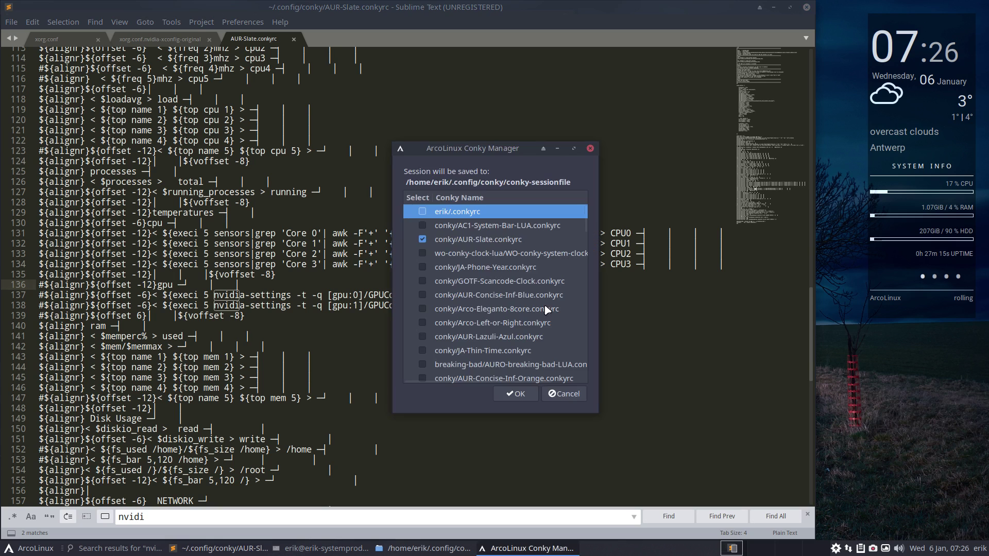
left_click(469, 198)
scroll(467, 320, "down", 5)
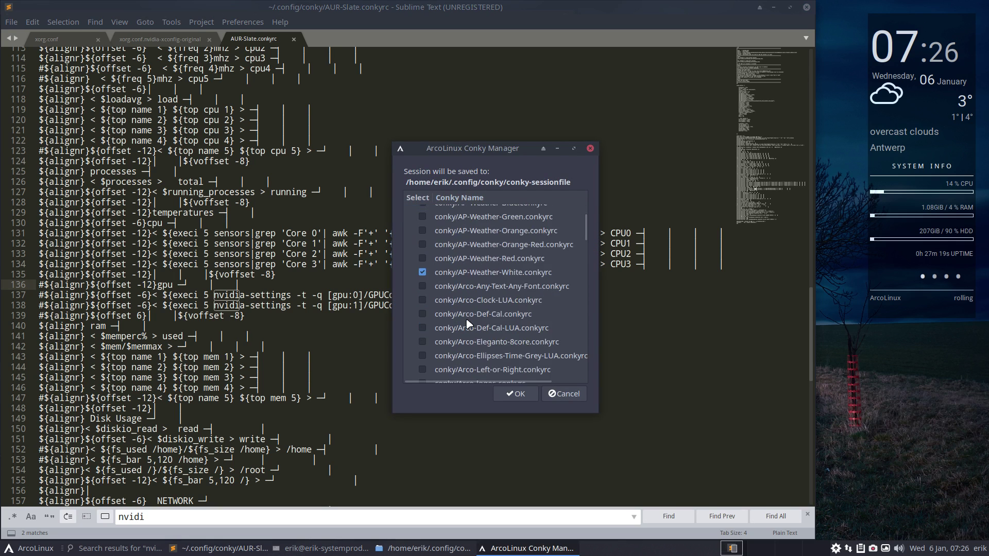
scroll(468, 322, "down", 3)
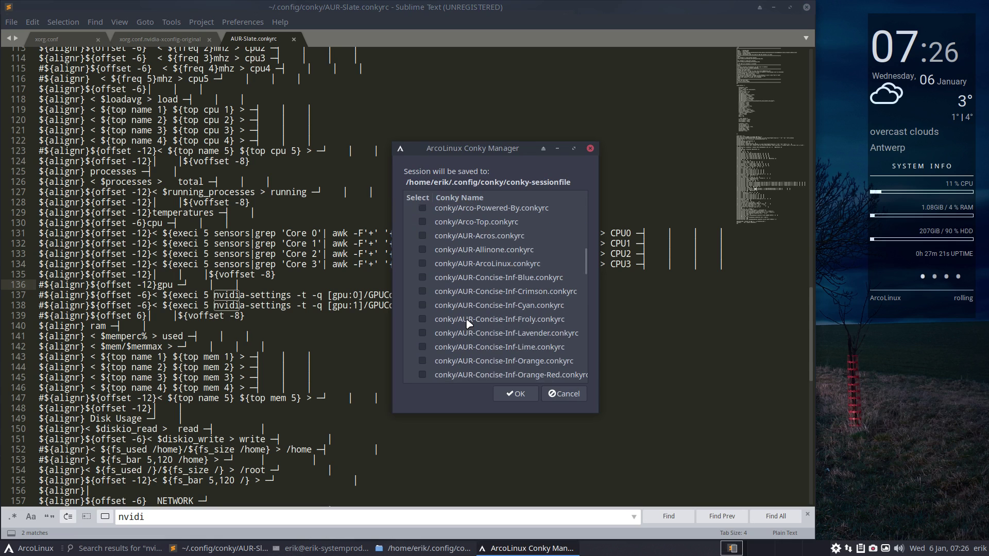
scroll(468, 322, "down", 6)
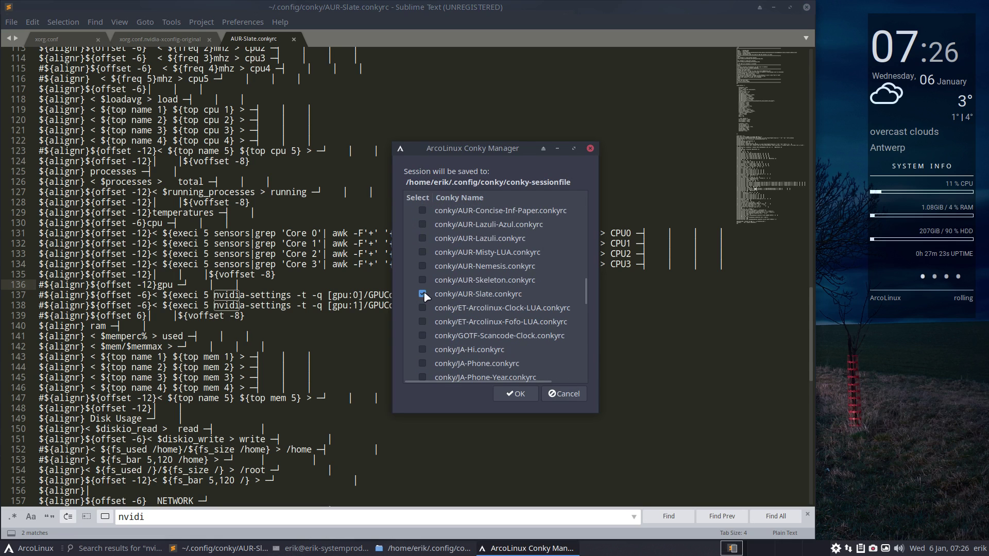
left_click(421, 295)
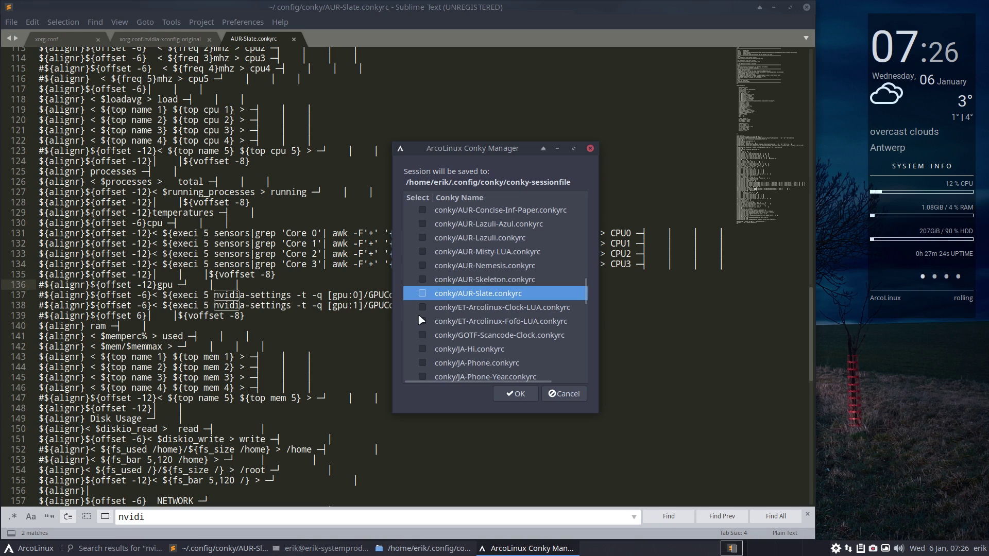
left_click(516, 394)
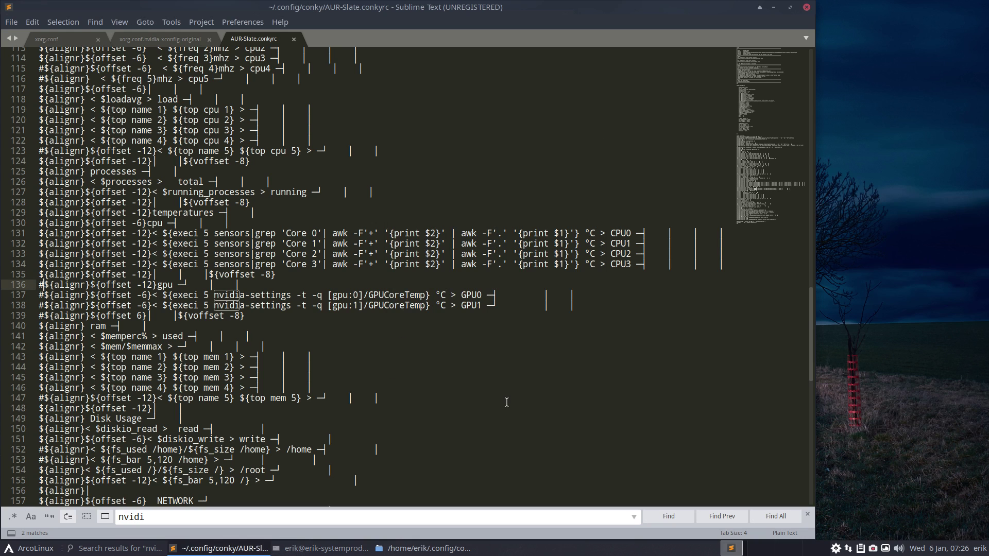
- Reopen the Conky Manager, select conky/AUR-Slate.conkyrc, deselect conky/AP-Weather-White.conkyrc and apply the selection
right_click(832, 360)
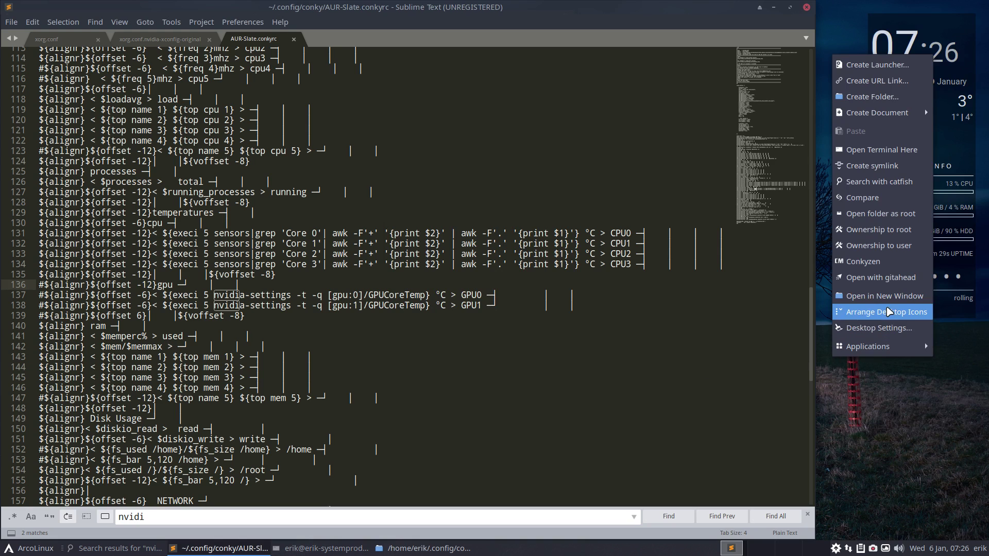
left_click(884, 263)
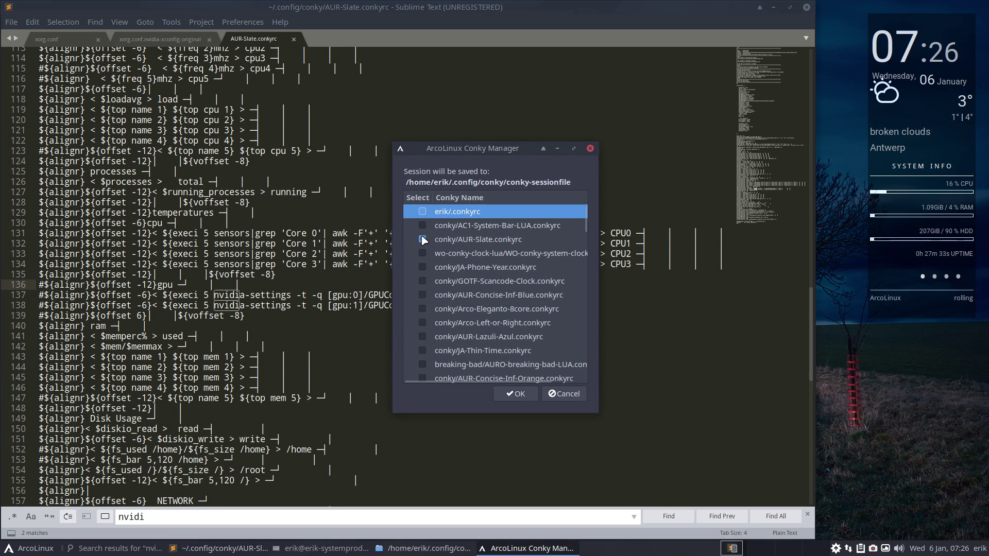
left_click(448, 198)
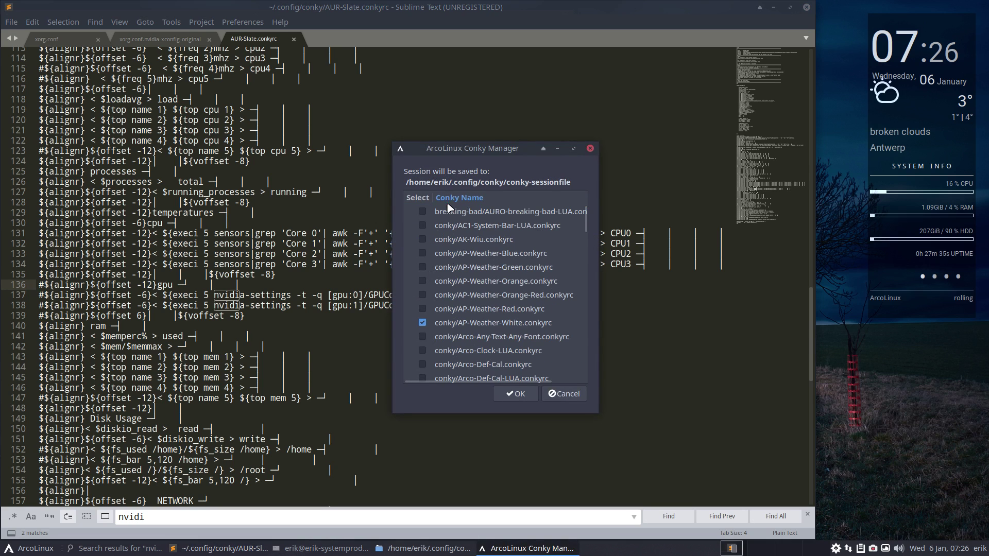
left_click(423, 324)
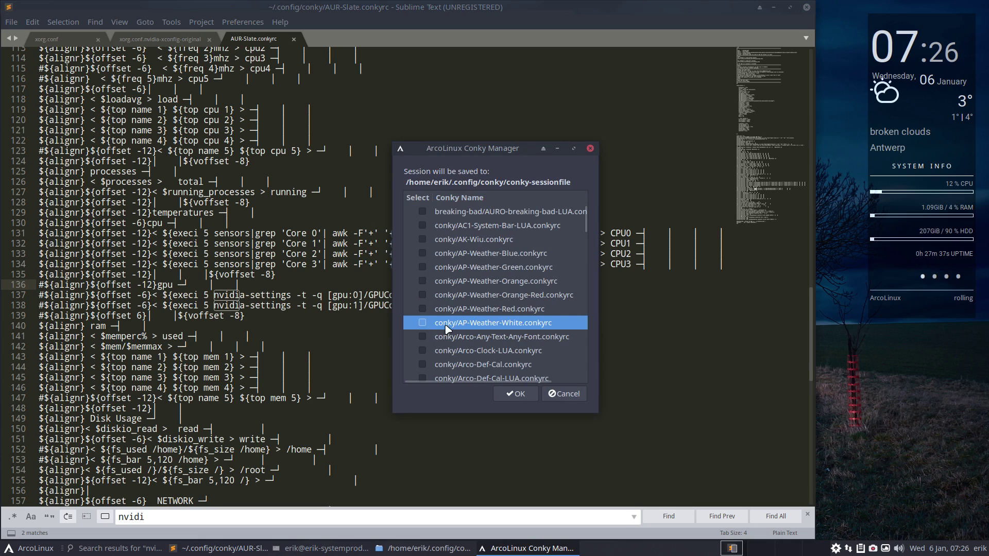
scroll(448, 329, "down", 5)
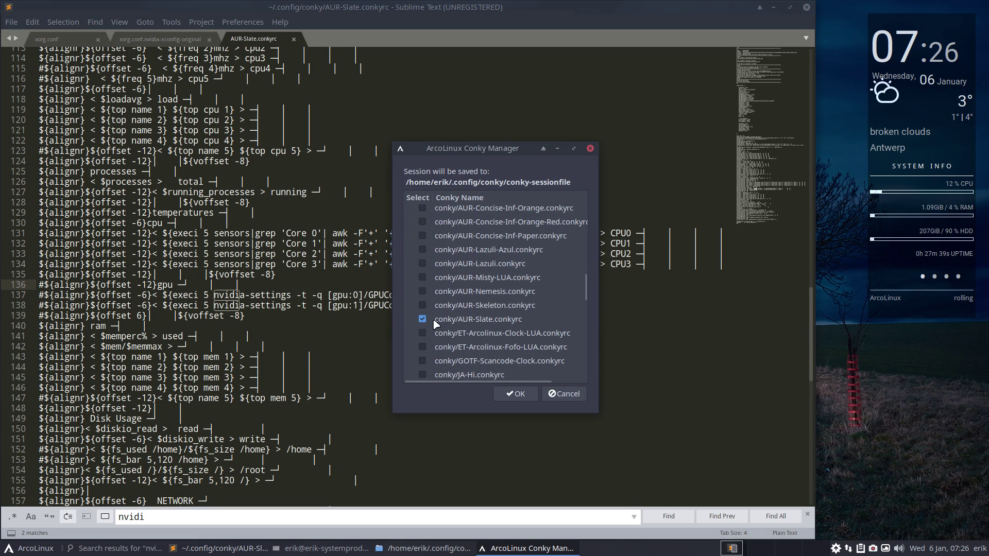
left_click(515, 393)
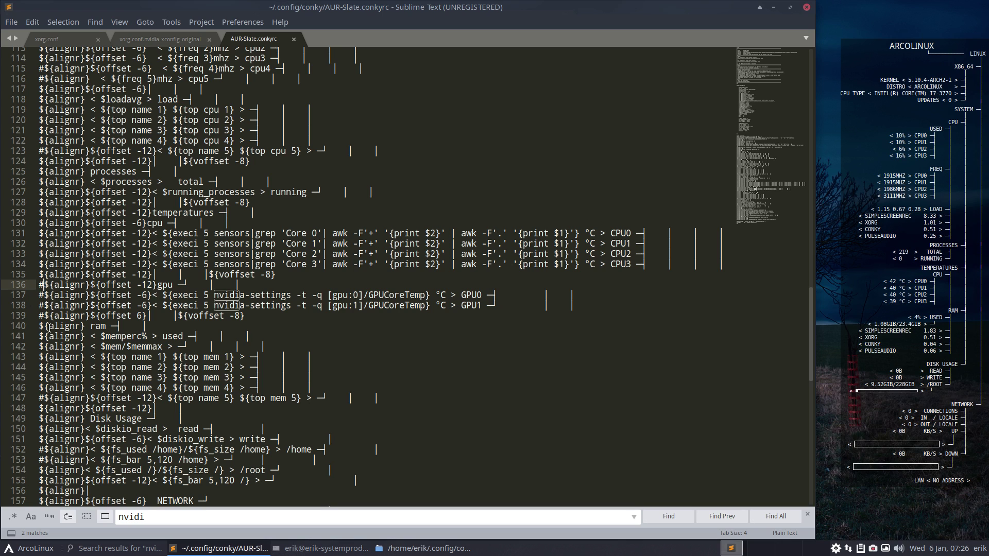
- Uncomment the gpu block on lines 136 to 139 of AUR-Slate.conkyrc by removing the leading "#" characters
key("Delete")
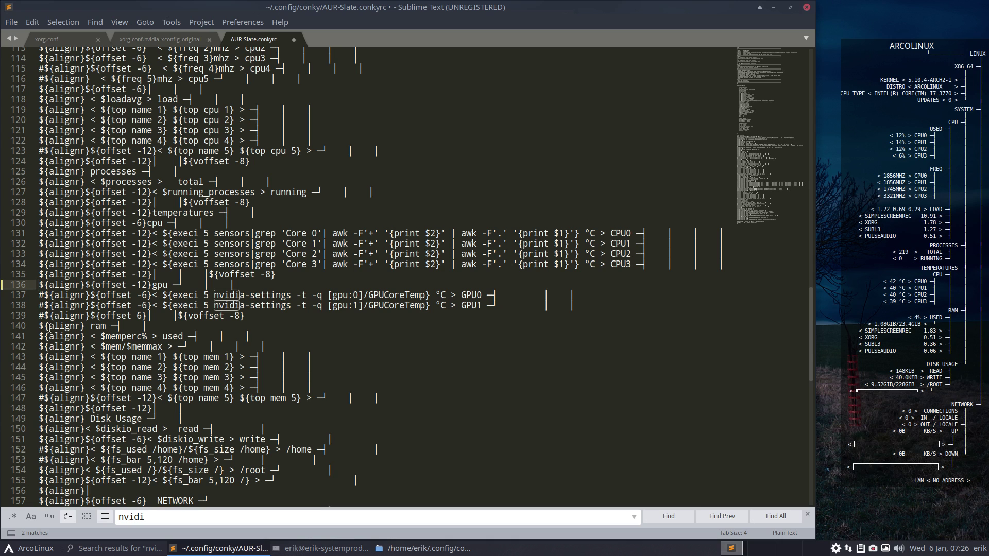
key("Down")
key("Delete")
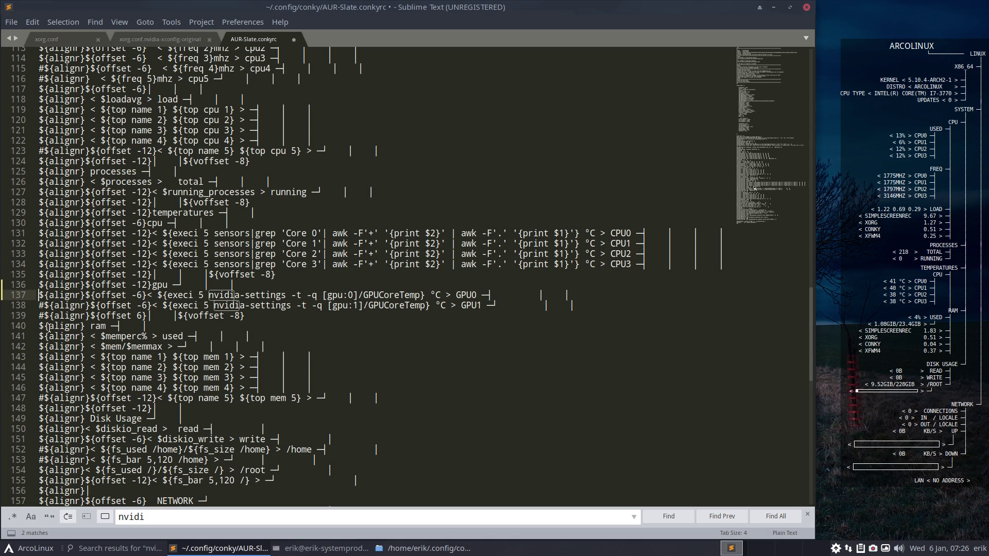
key("Down")
key("Delete")
key("Down")
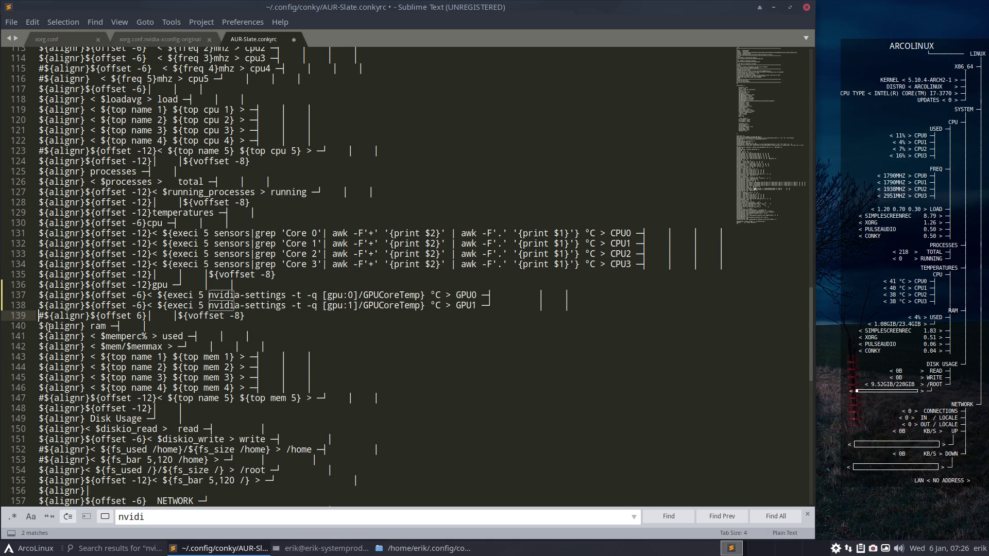
key("Delete")
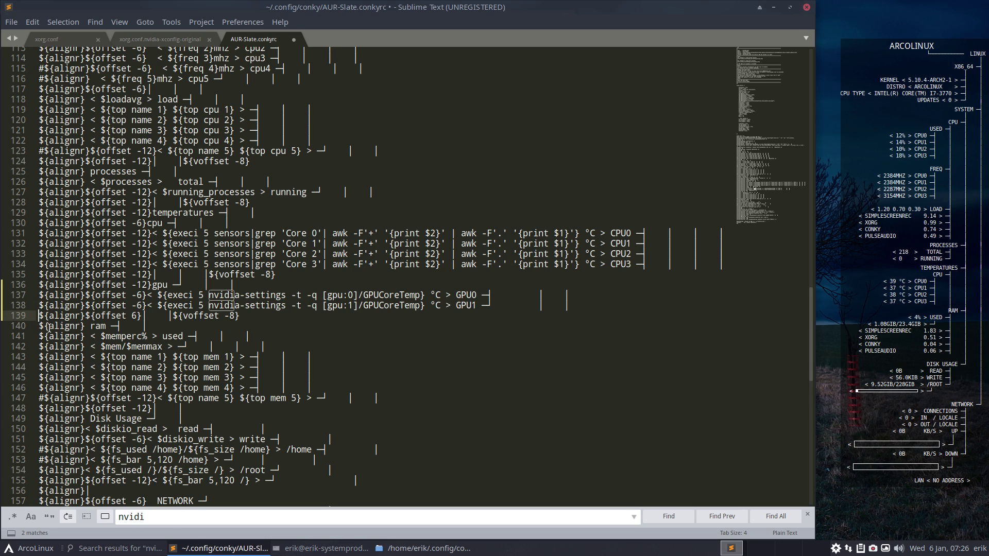
- Save AUR-Slate.conkyrc with the gpu block enabled and enlarge the editor text to examine the gpu heading and the GPU0 line
key("ctrl+s")
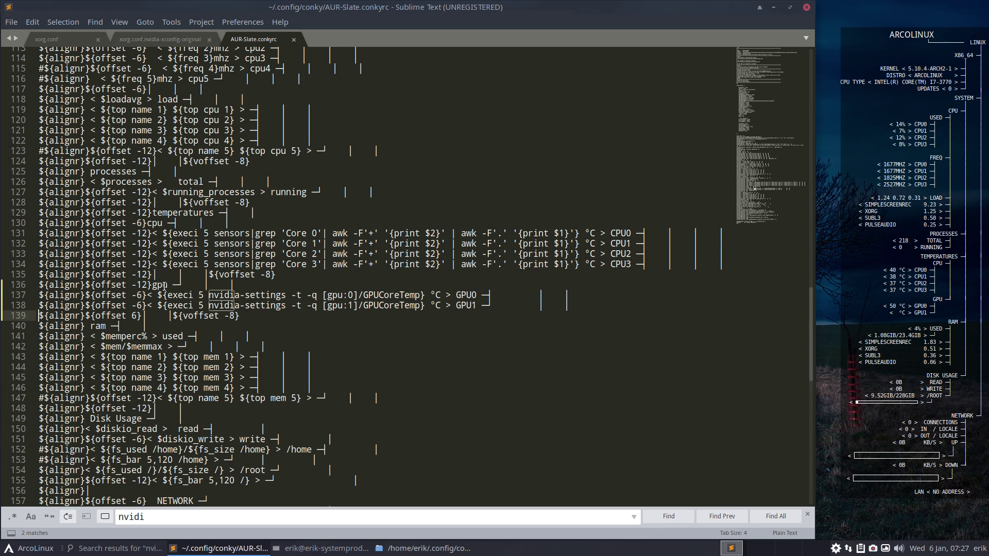
left_click_drag(170, 285, 15, 289)
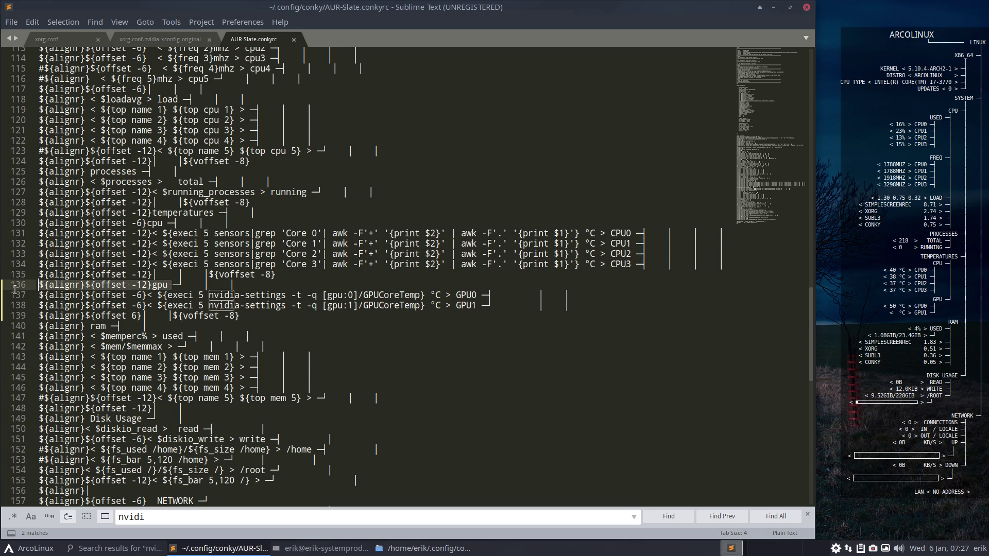
left_click(176, 284)
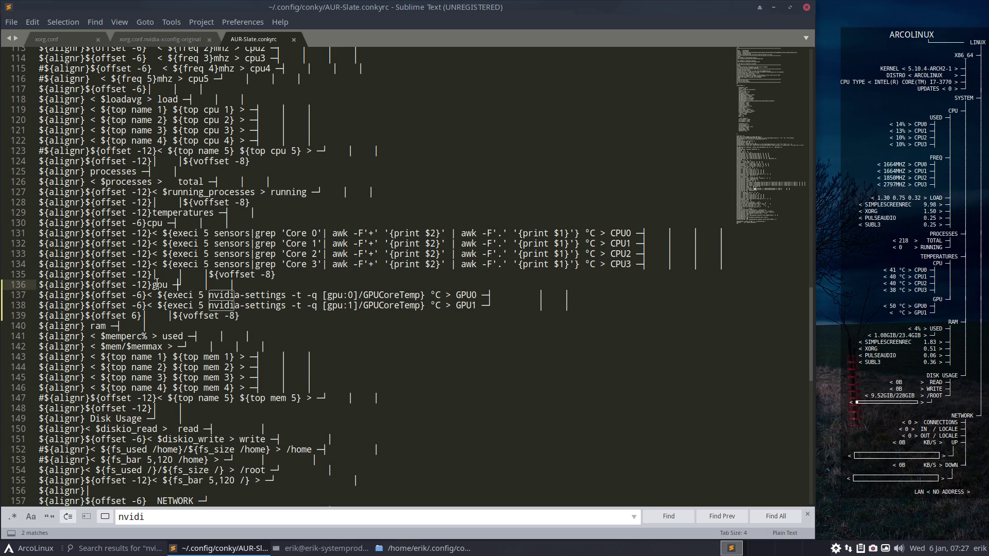
double_click(160, 285)
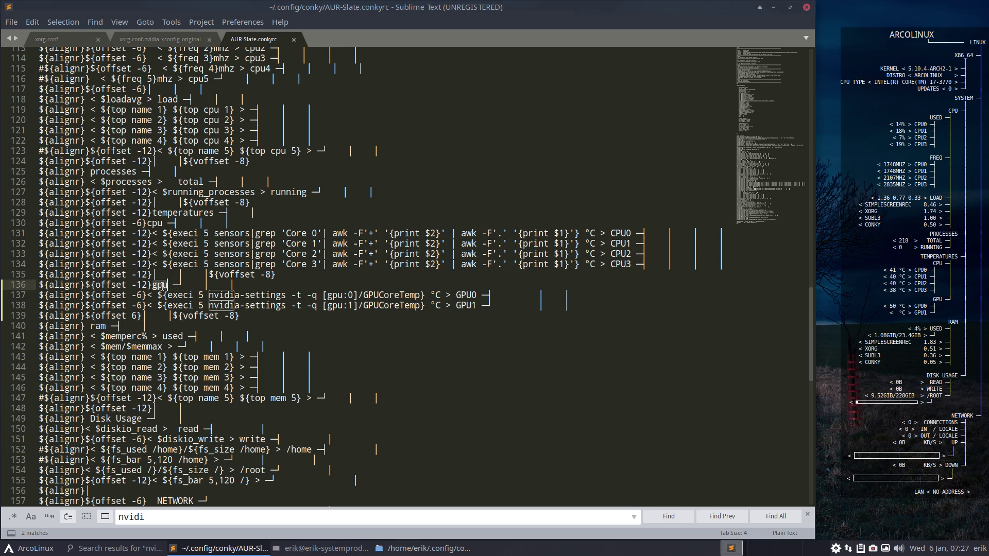
key("ctrl+plus")
scroll(162, 284, "up", 1)
scroll(162, 288, "up", 1)
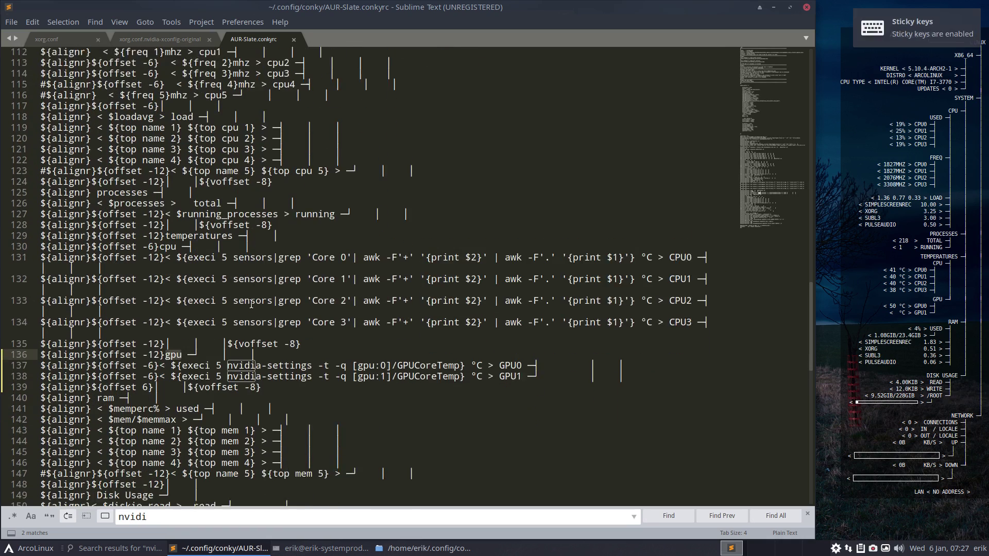
key("ctrl+plus")
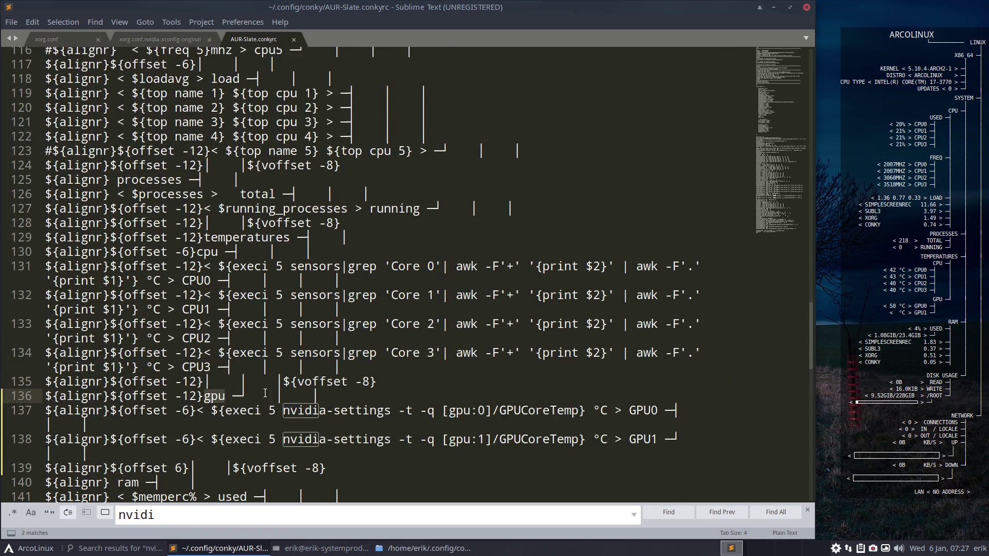
scroll(264, 394, "down", 3)
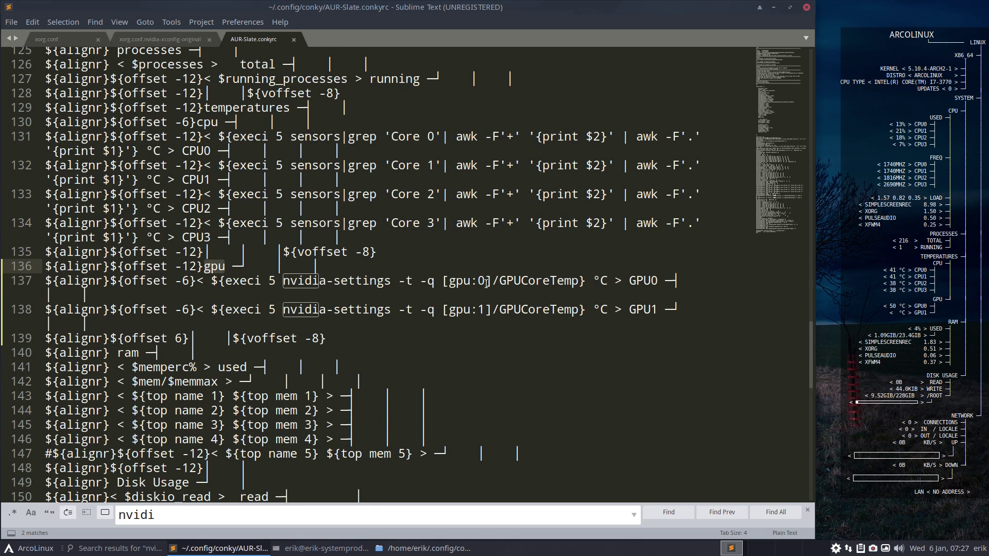
left_click_drag(630, 281, 655, 278)
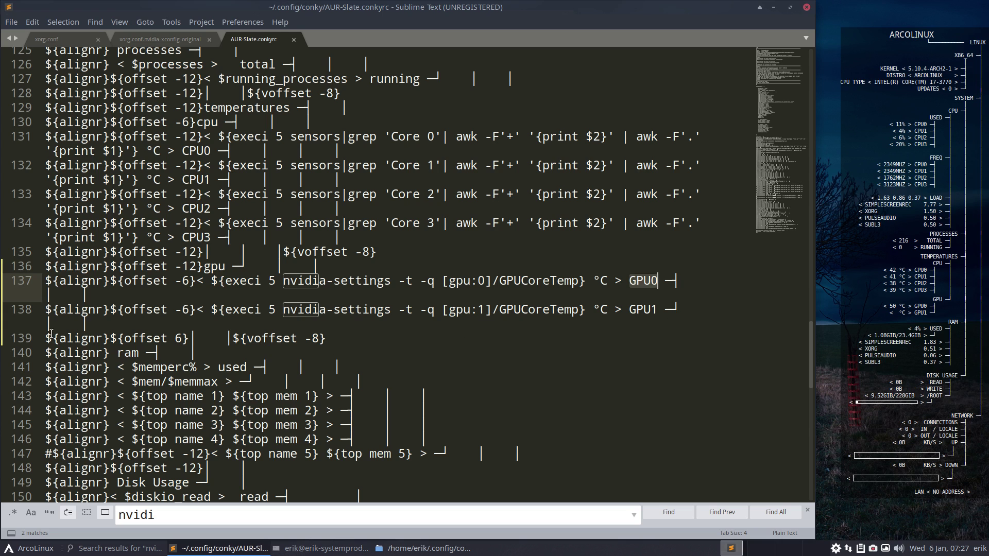
- Comment out the GPU1 line 138 of AUR-Slate.conkyrc with a leading "#" and save the file
left_click(44, 310)
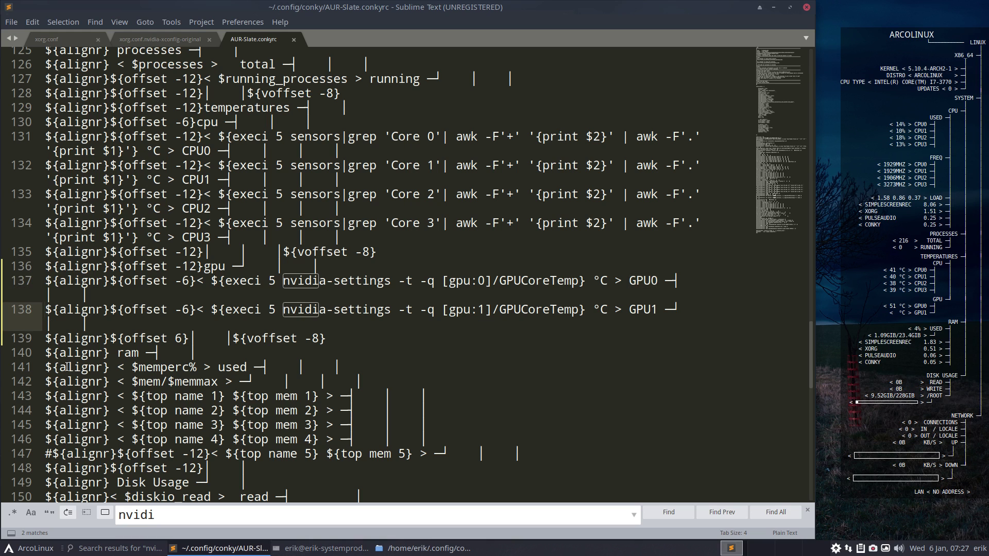
type("#")
key("ctrl+s")
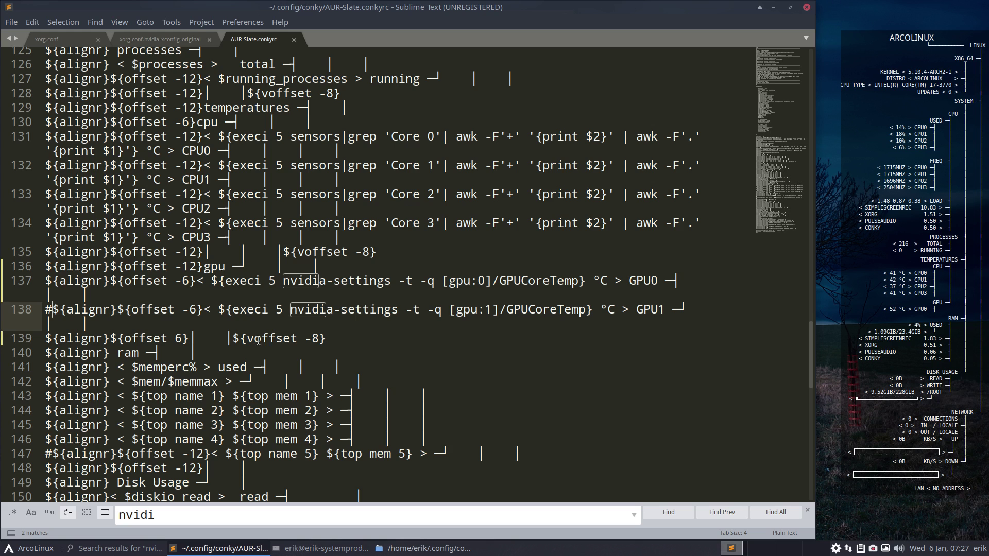
- Reduce the editor text size, comment out the spacer line 139 with a leading "#" and save the file
key("ctrl+minus")
key("ctrl+minus")
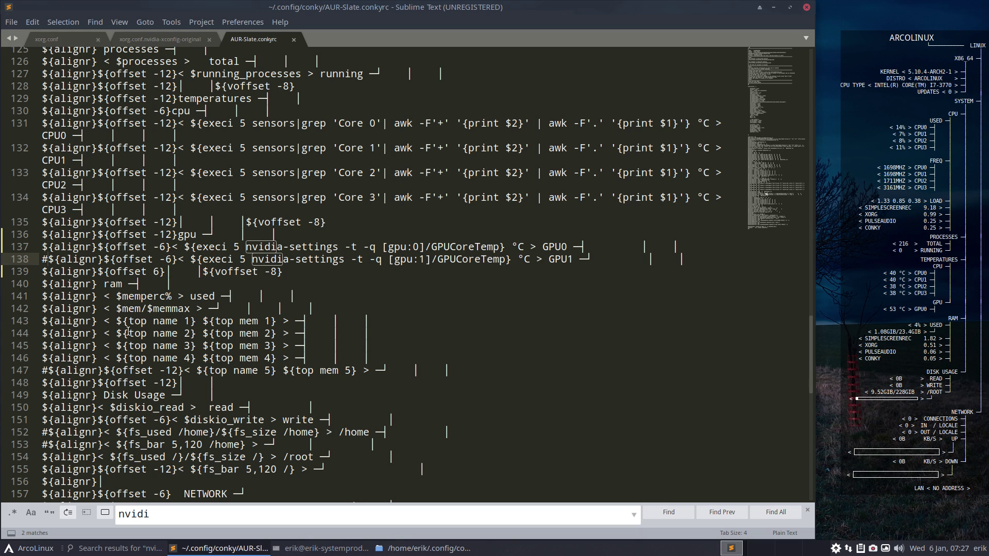
key("Down")
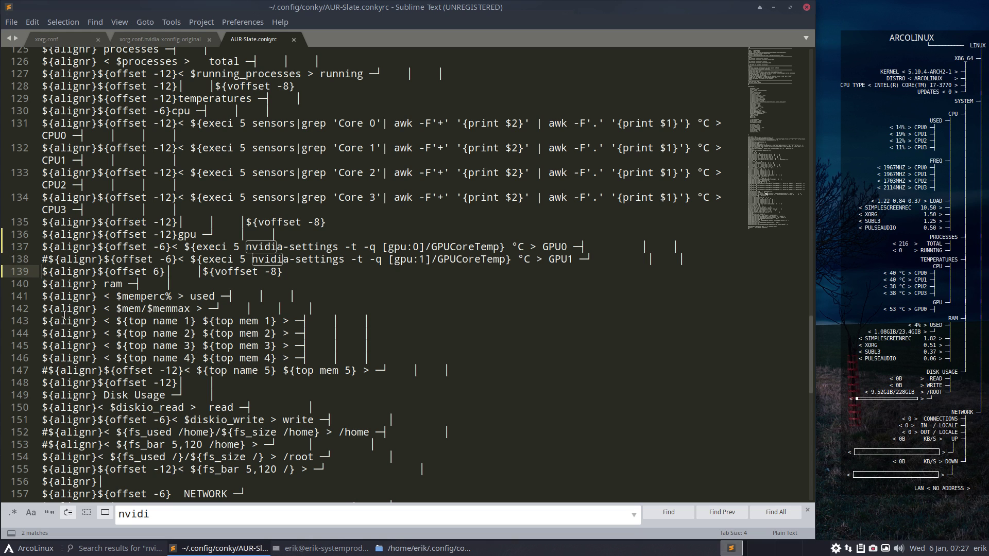
type("#")
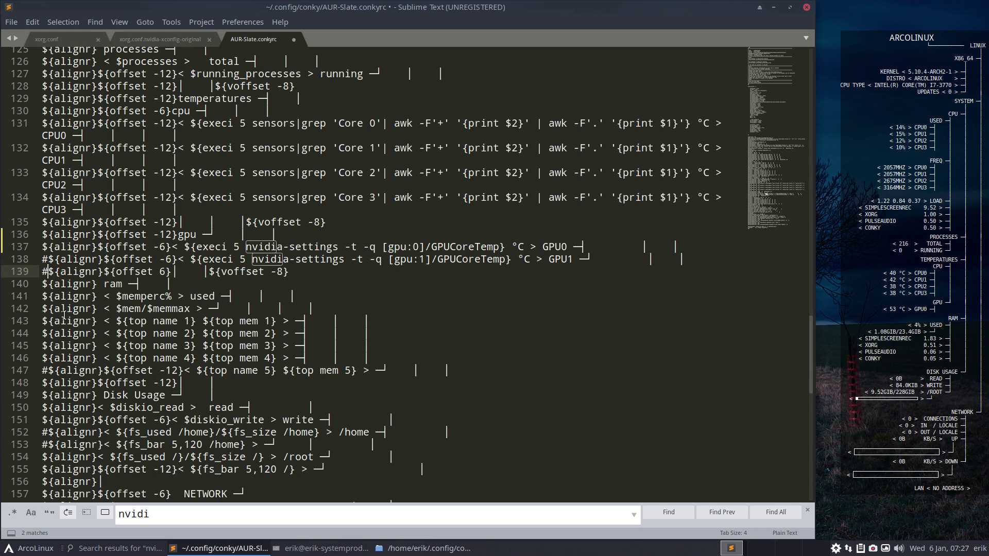
key("ctrl+s")
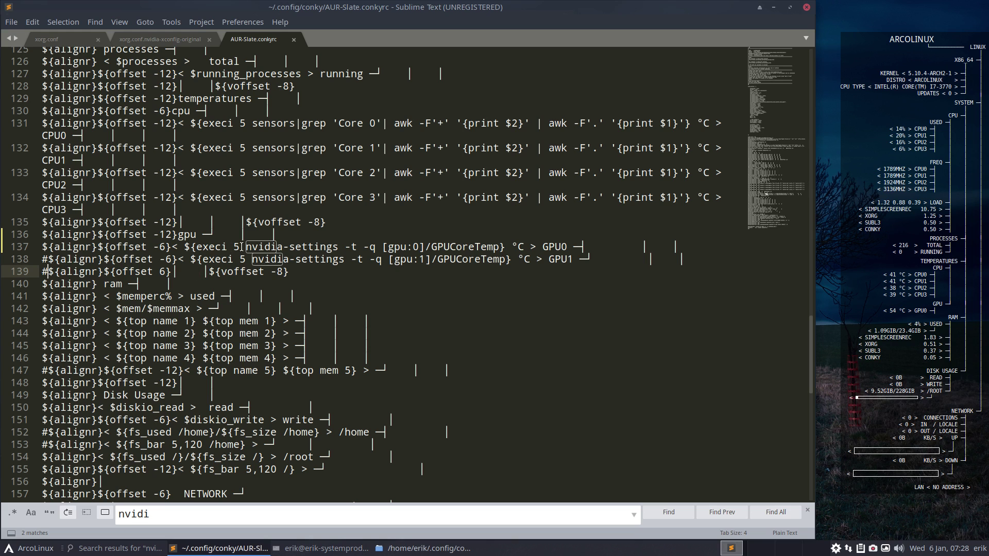
- Compare the line-drawing characters that end lines 137 and 138 and close the editor window
left_click(581, 249)
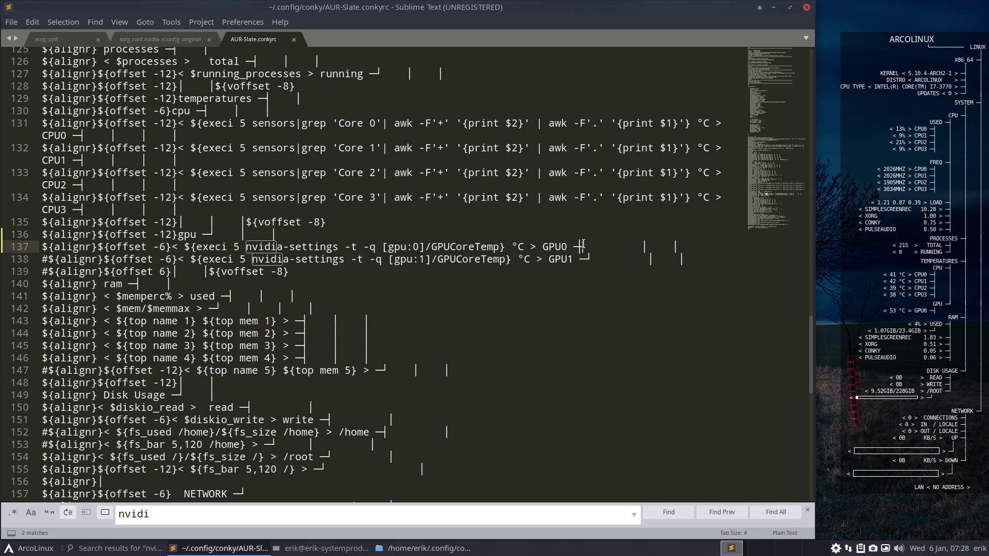
left_click(590, 258)
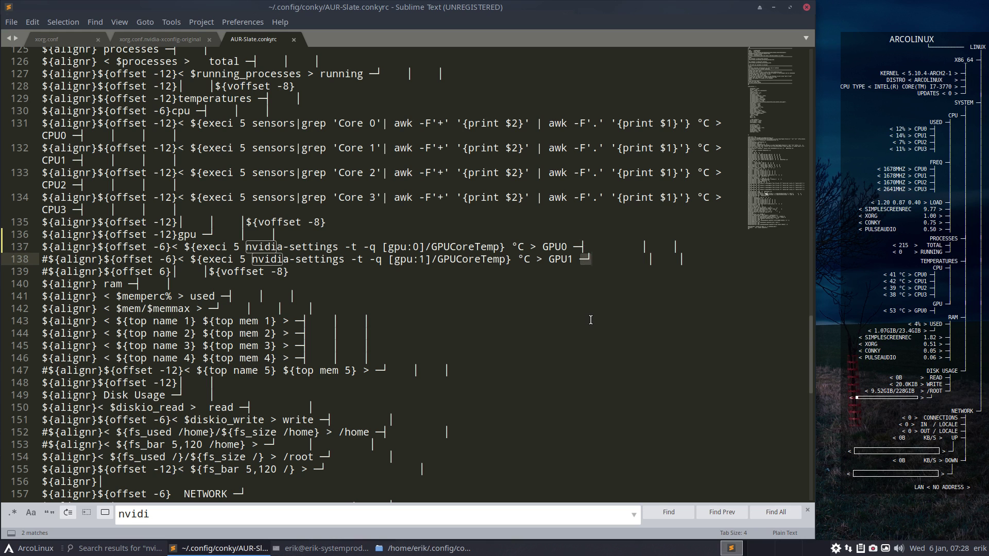
left_click(807, 9)
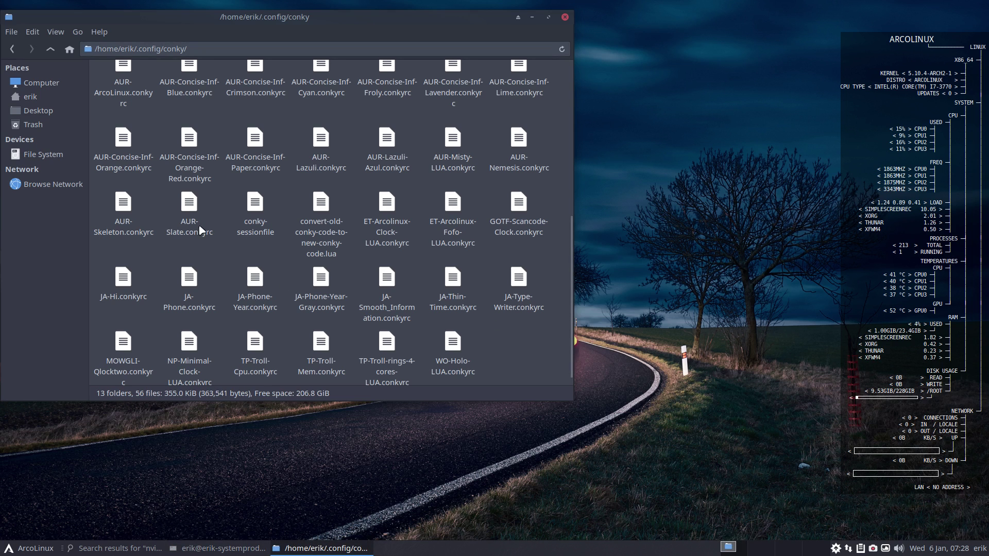
- Duplicate AUR-Slate.conkyrc within the ~/.config/conky folder
left_click(191, 206)
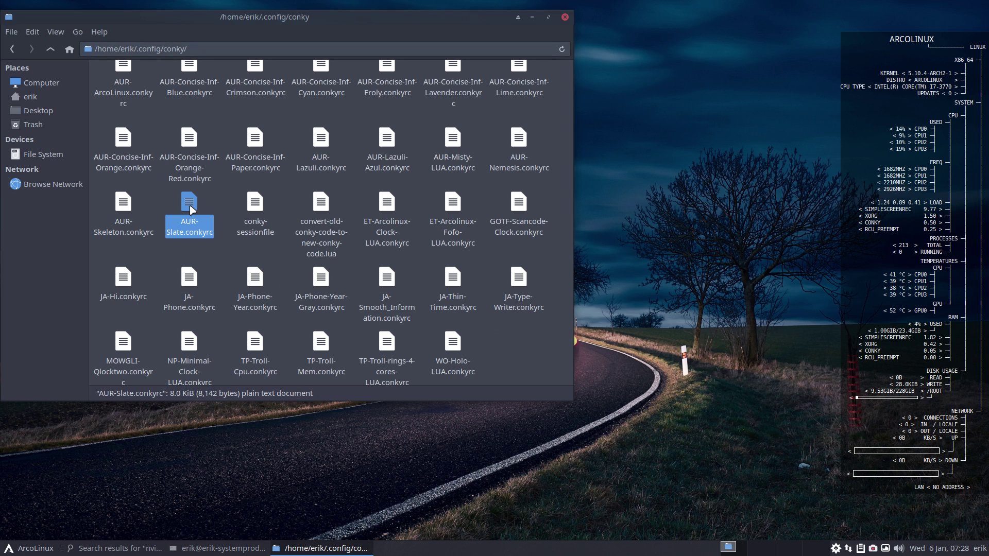
key("ctrl+c")
key("ctrl+v")
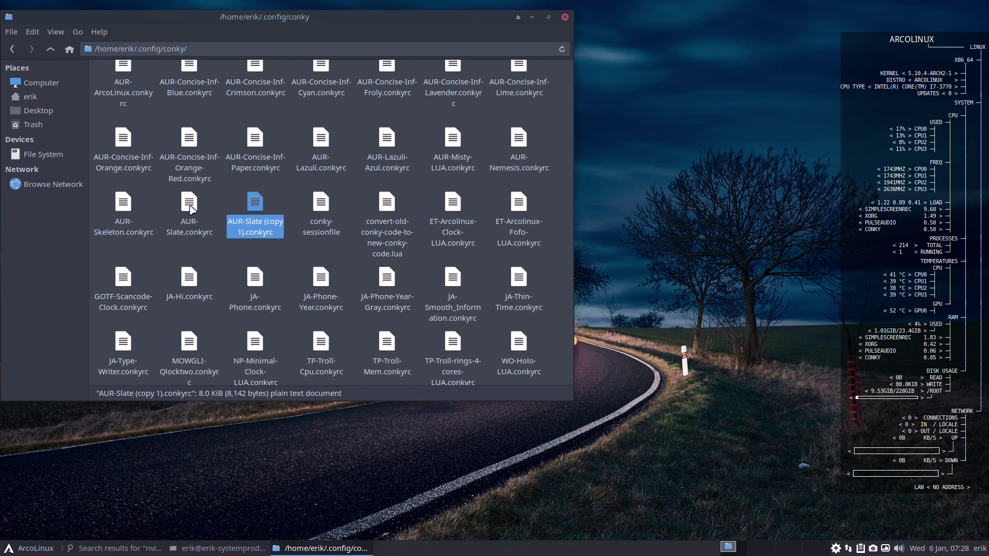
- Rename the duplicate by replacing its " (copy 1)" suffix with a hyphen and the owner's first name, keeping the .conkyrc extension
key("F2")
key("Right")
key("BackSpace")
key("BackSpace")
key("BackSpace")
key("BackSpace")
key("BackSpace")
key("BackSpace")
key("BackSpace")
key("BackSpace")
key("BackSpace")
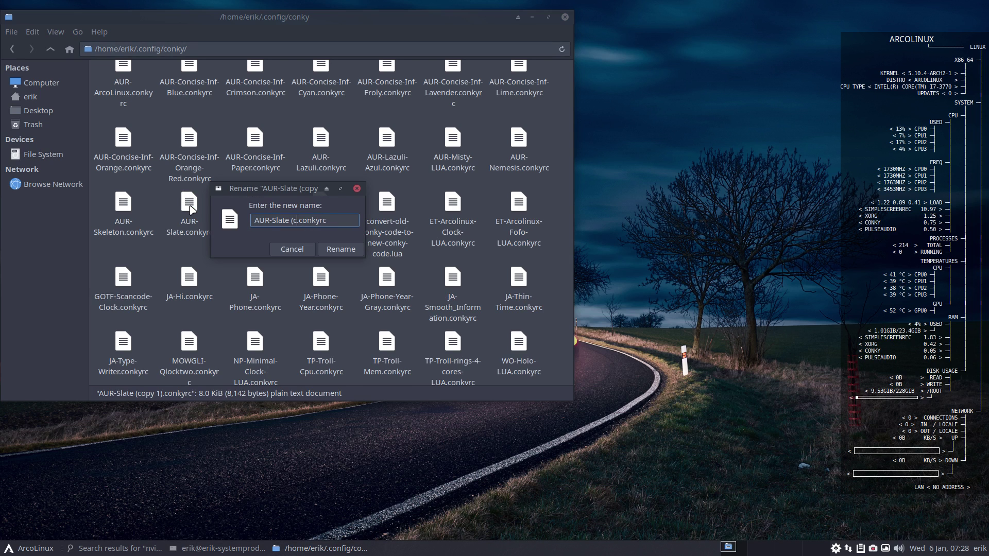
type("-")
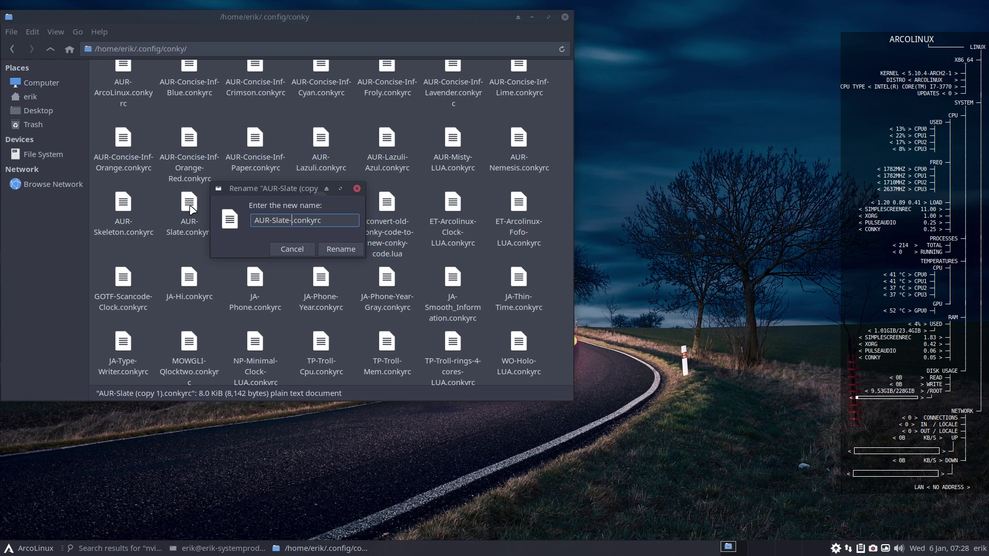
type("erik")
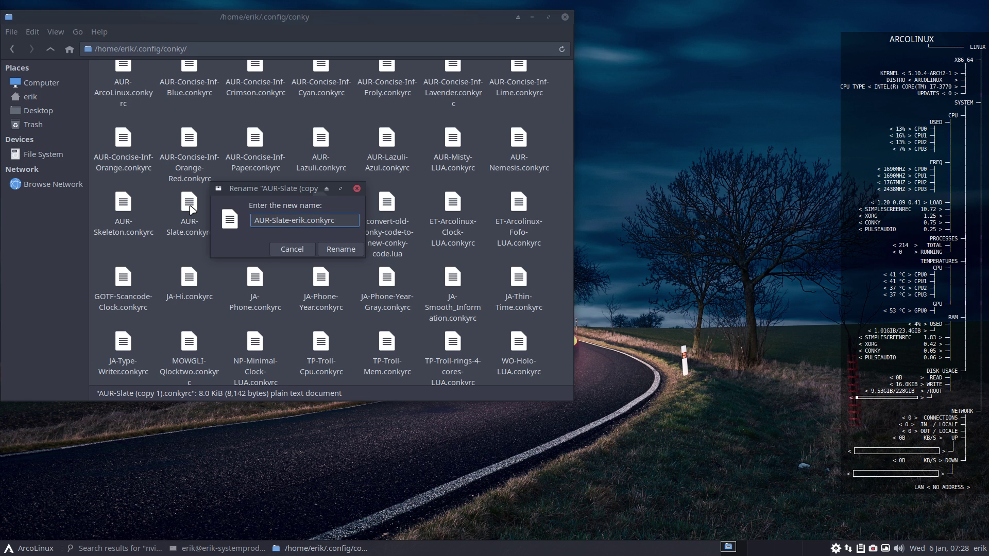
key("Return")
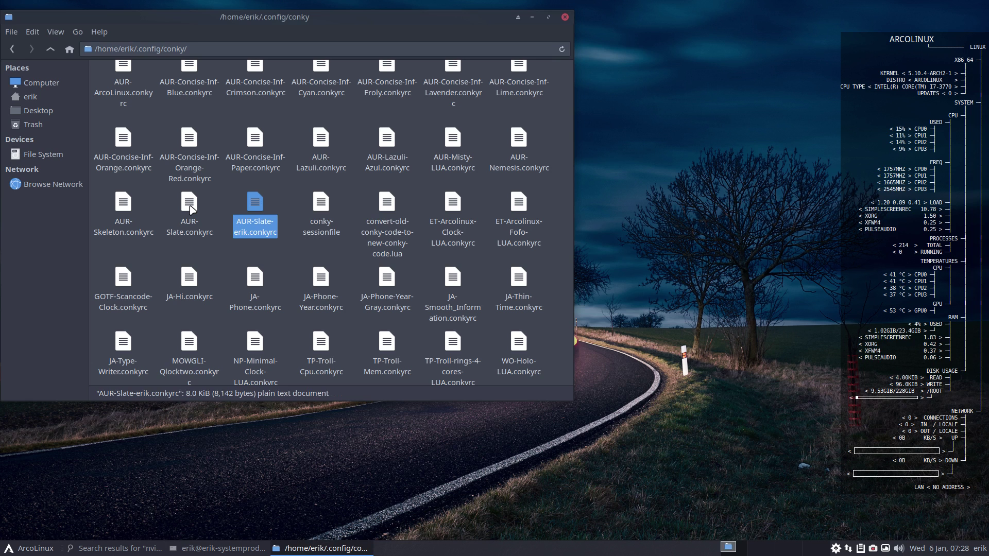
- In the ArcoLinux Conky Manager, deselect conky/AUR-Slate.conkyrc, sort the list by name, select the renamed copy and apply the selection
right_click(611, 247)
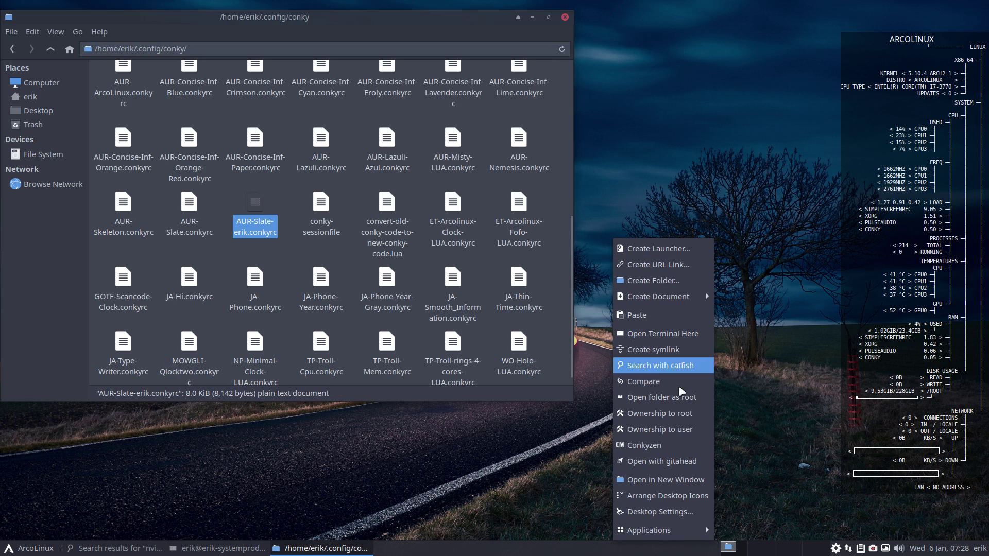
left_click(673, 443)
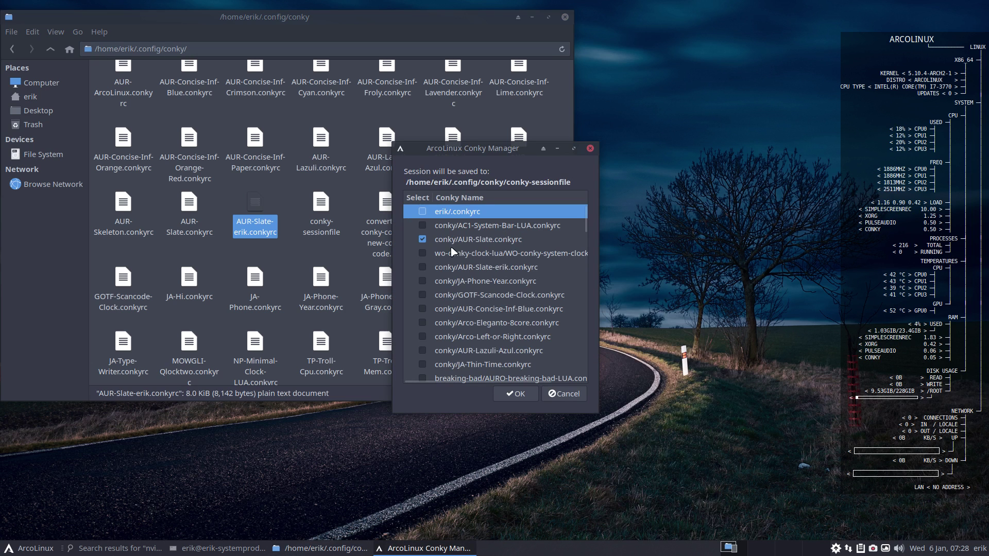
left_click(422, 240)
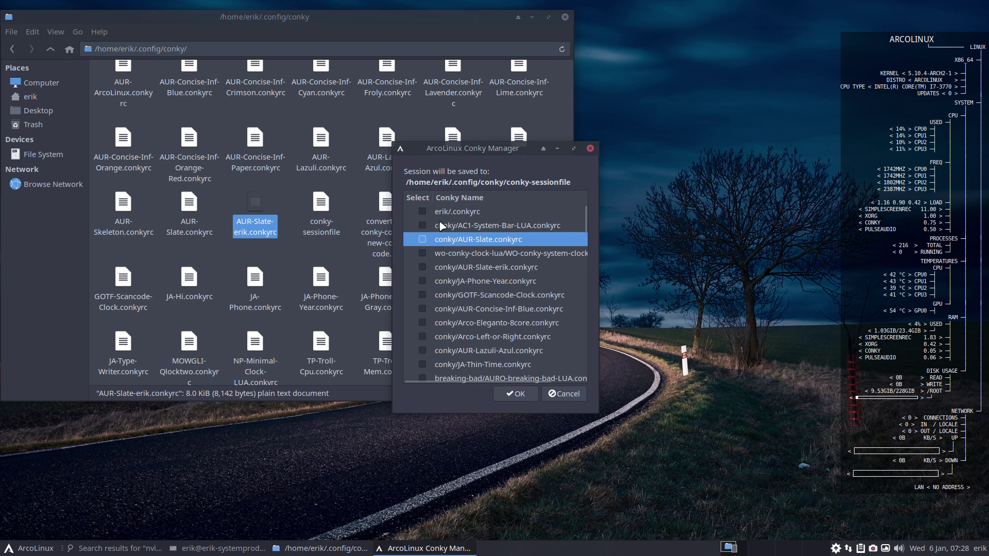
left_click(454, 199)
scroll(464, 250, "down", 3)
scroll(463, 249, "down", 5)
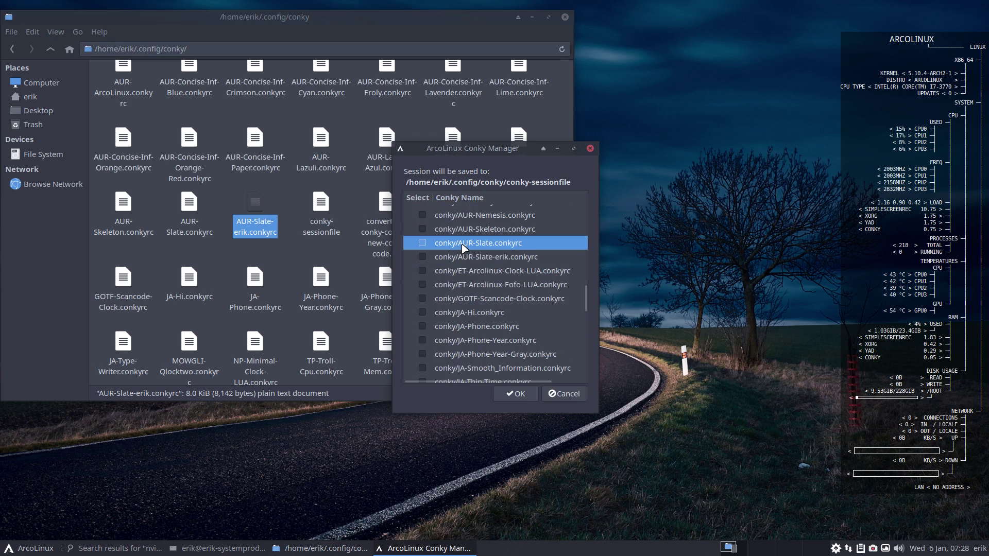
left_click(492, 260)
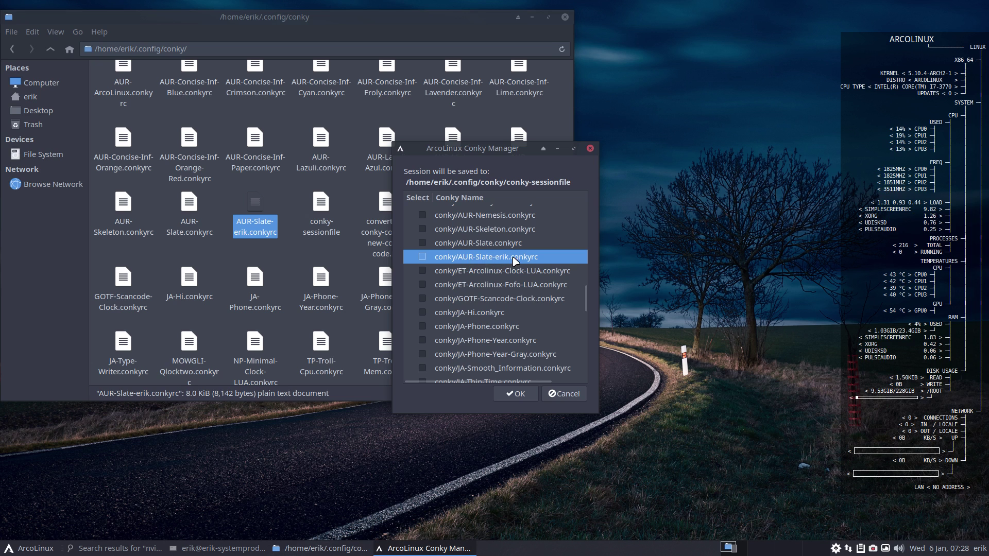
left_click(421, 257)
left_click(517, 394)
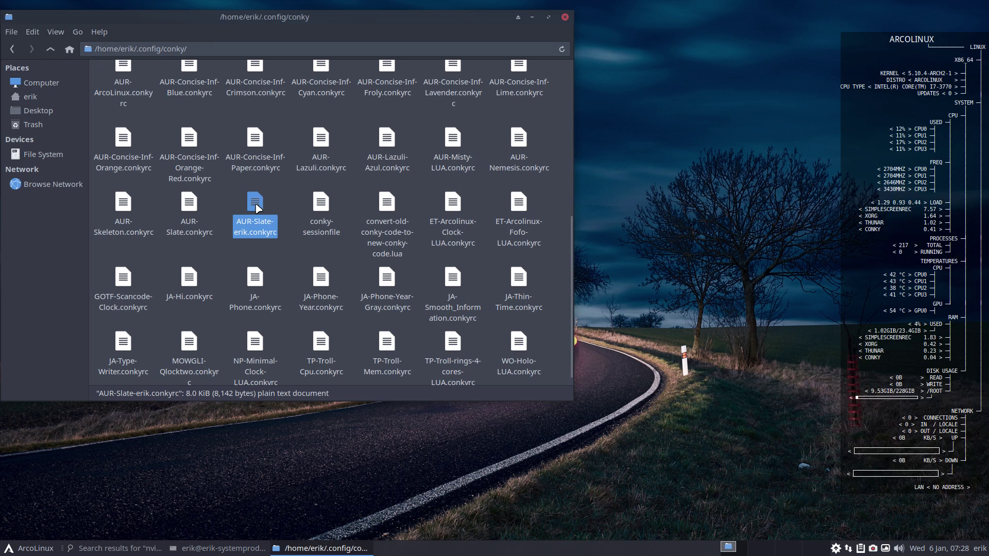
- In the personal AUR-Slate copy, replace the line-drawing character after GPU0 on line 137 with the one after GPU1 on line 138 and save
double_click(256, 206)
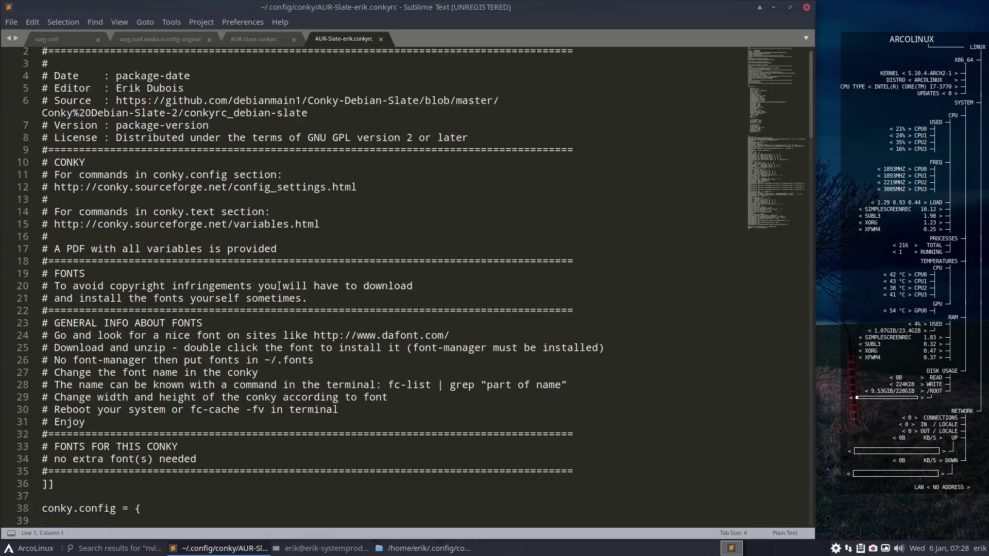
scroll(273, 257, "down", 6)
scroll(278, 286, "down", 12)
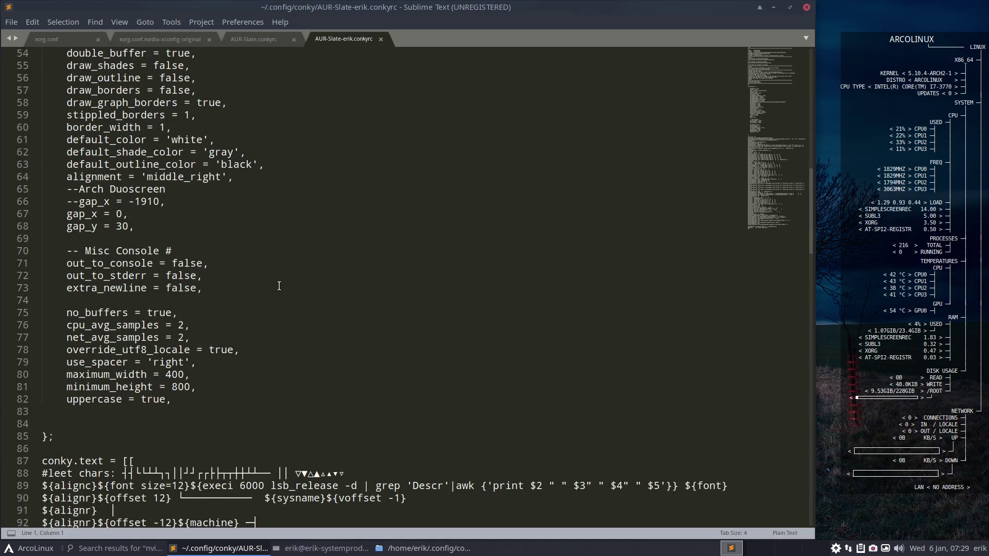
scroll(279, 286, "down", 3)
scroll(279, 286, "down", 8)
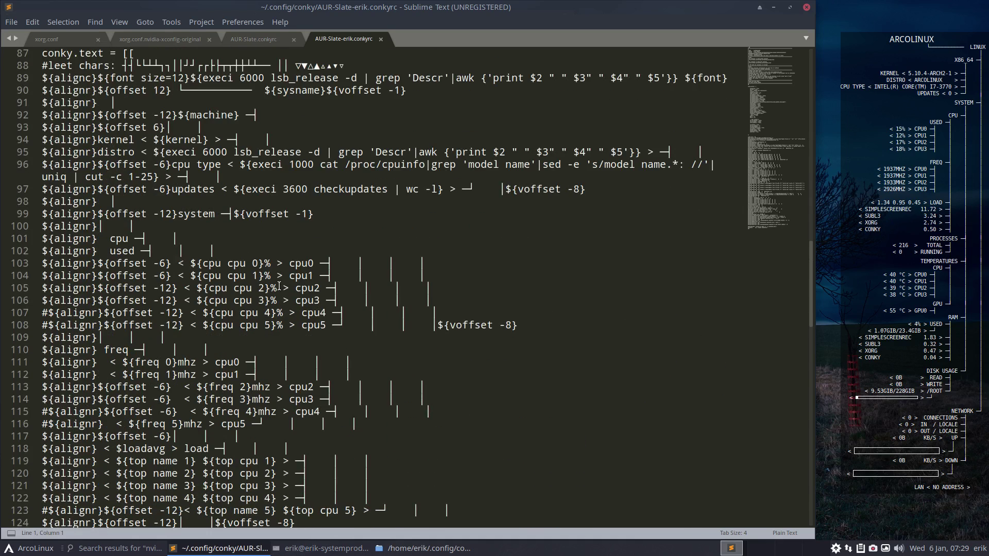
scroll(279, 286, "down", 3)
scroll(279, 286, "down", 7)
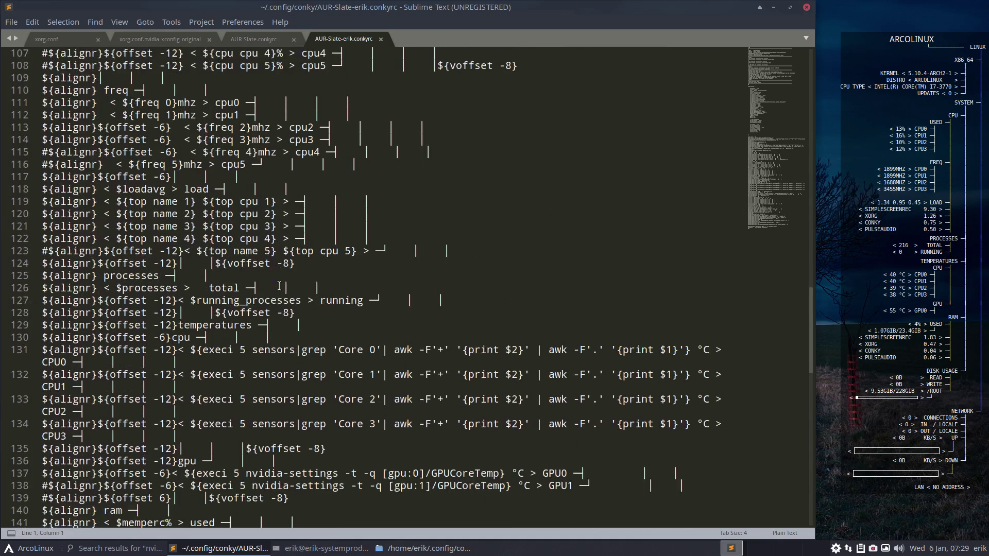
scroll(279, 285, "down", 2)
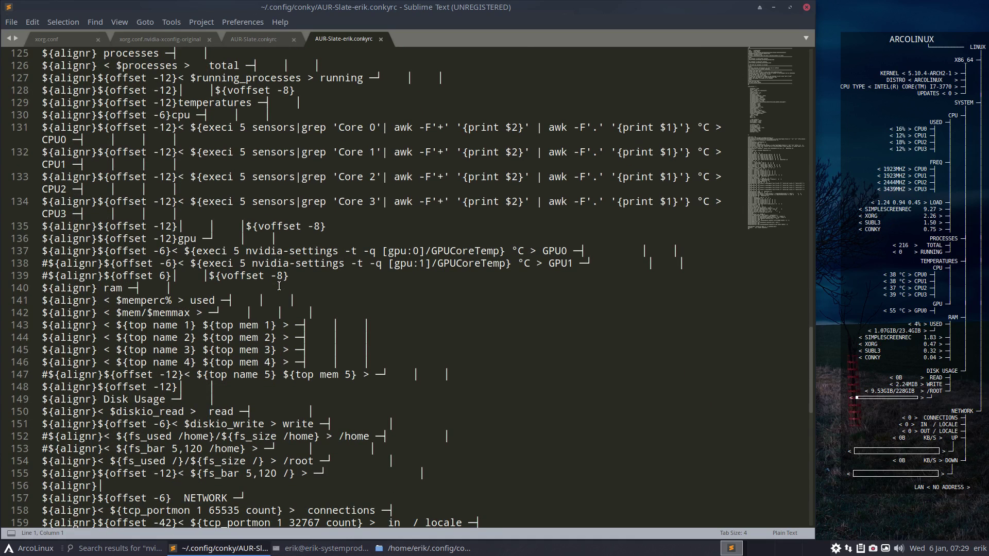
double_click(582, 263)
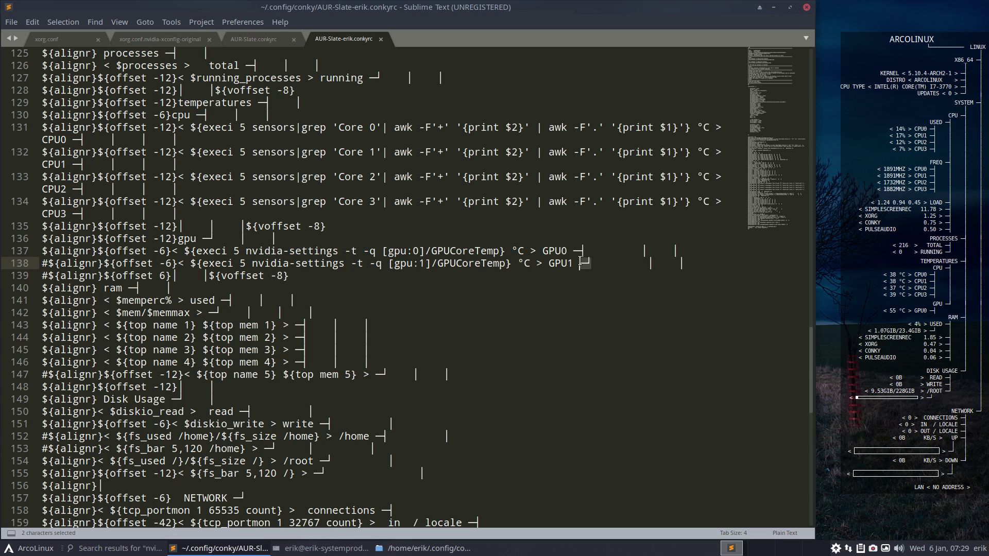
key("ctrl+c")
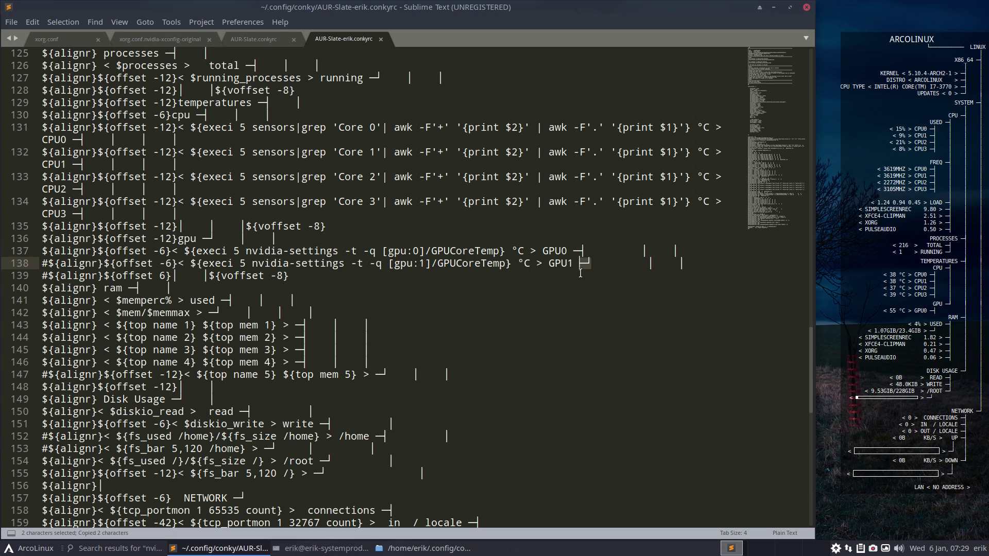
double_click(579, 250)
key("ctrl+v")
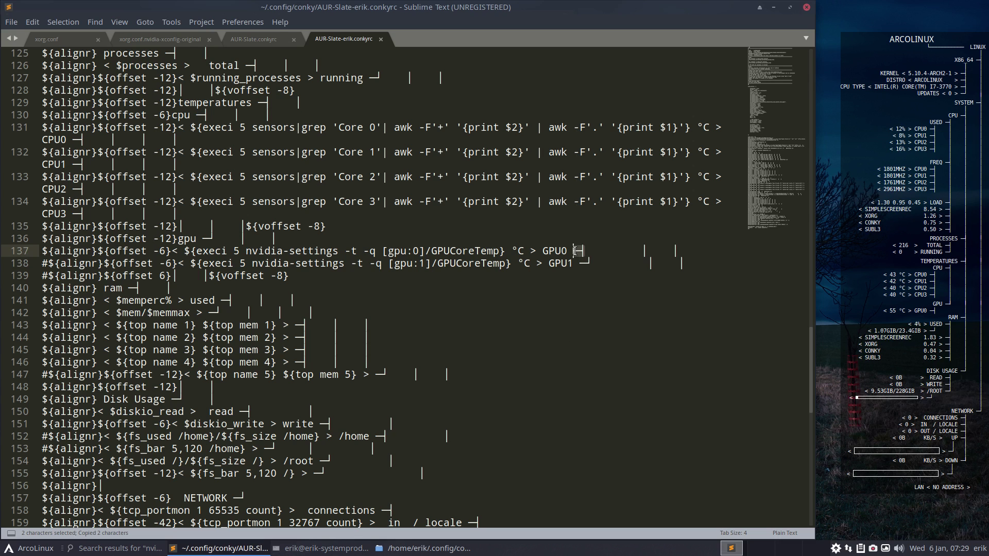
key("ctrl+s")
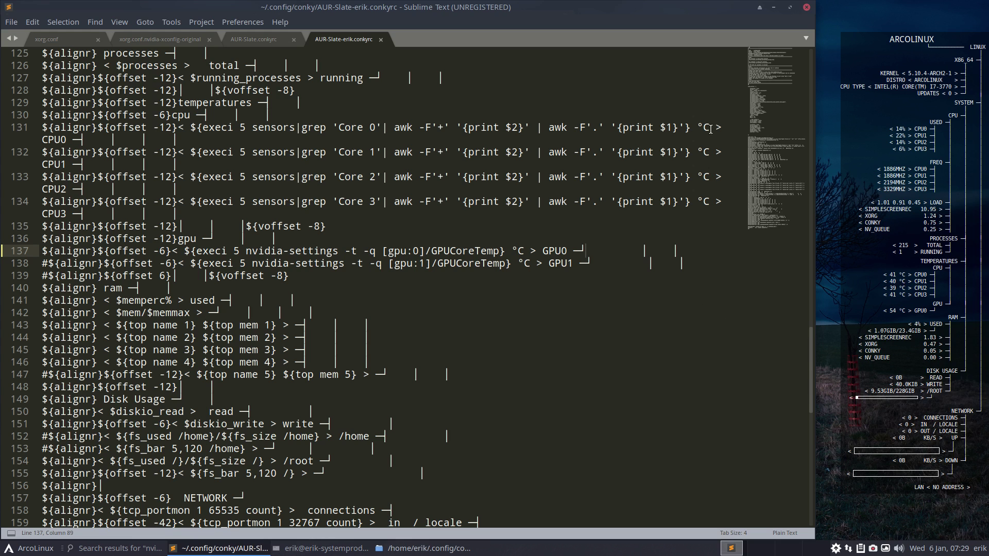
- Review the terminal's nvidia search results for another conky file containing NVIDIA code, and close the editor window
left_click(346, 551)
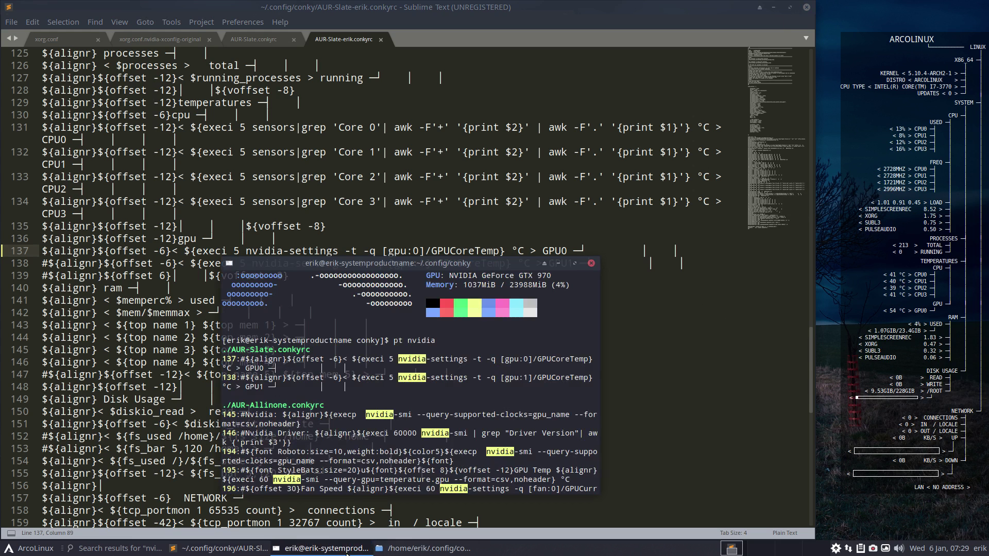
left_click(346, 550)
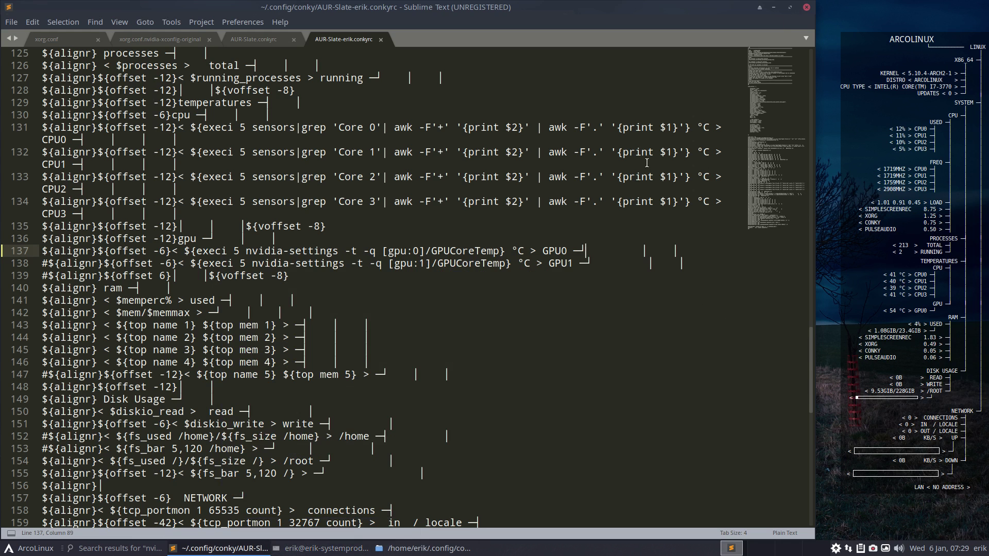
left_click(805, 6)
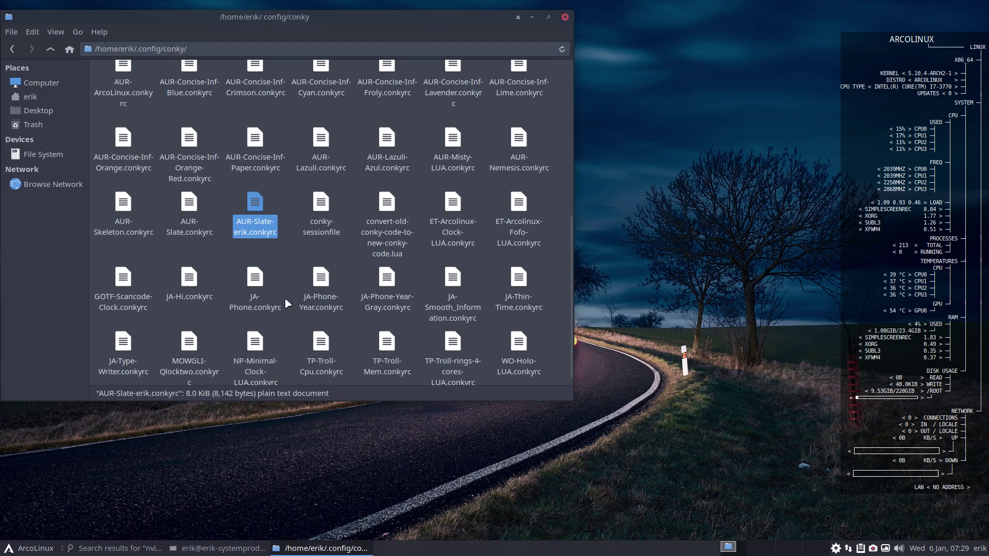
- Duplicate AUR-Allinone.conkyrc within the ~/.config/conky folder
left_click(281, 256)
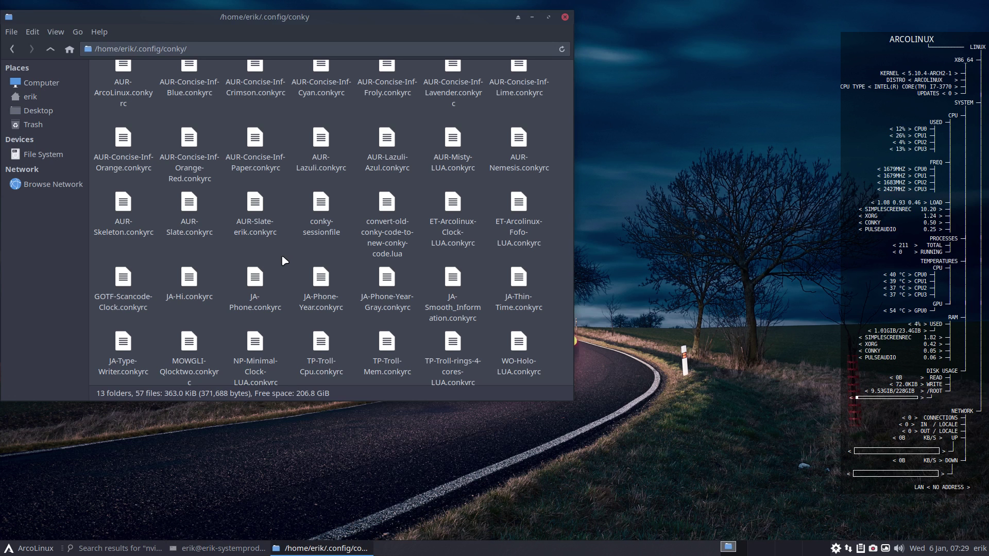
scroll(281, 254, "up", 5)
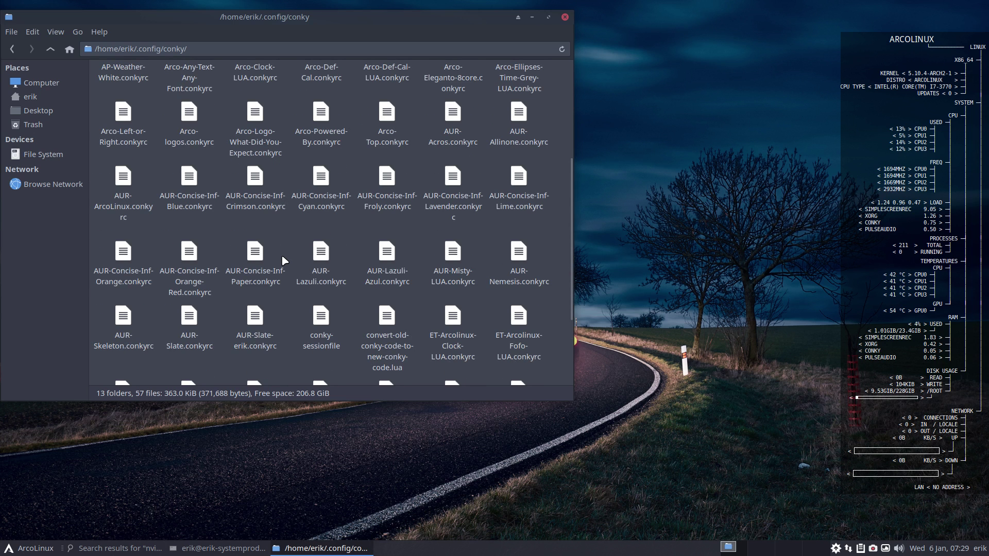
scroll(282, 254, "up", 1)
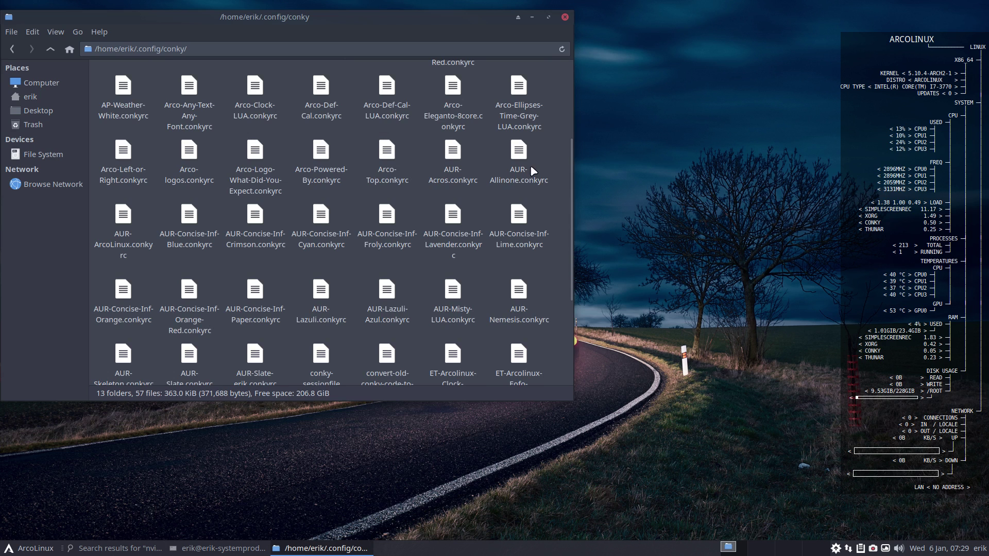
left_click(520, 153)
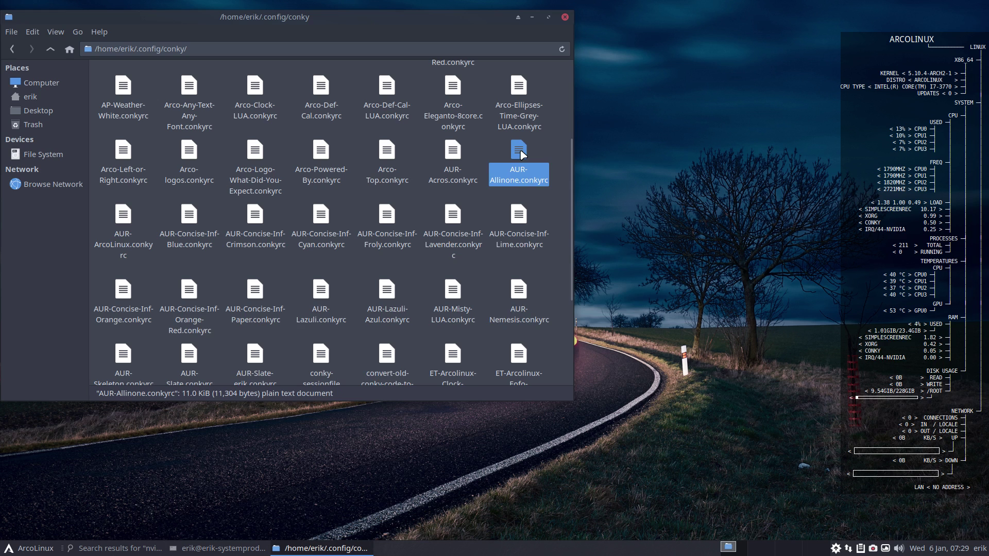
key("ctrl+c")
key("ctrl+v")
- Rename the AUR-Allinone duplicate by replacing its " (copy 1)" suffix with a hyphen and the owner's first name, keeping the .conkyrc extension
key("F2")
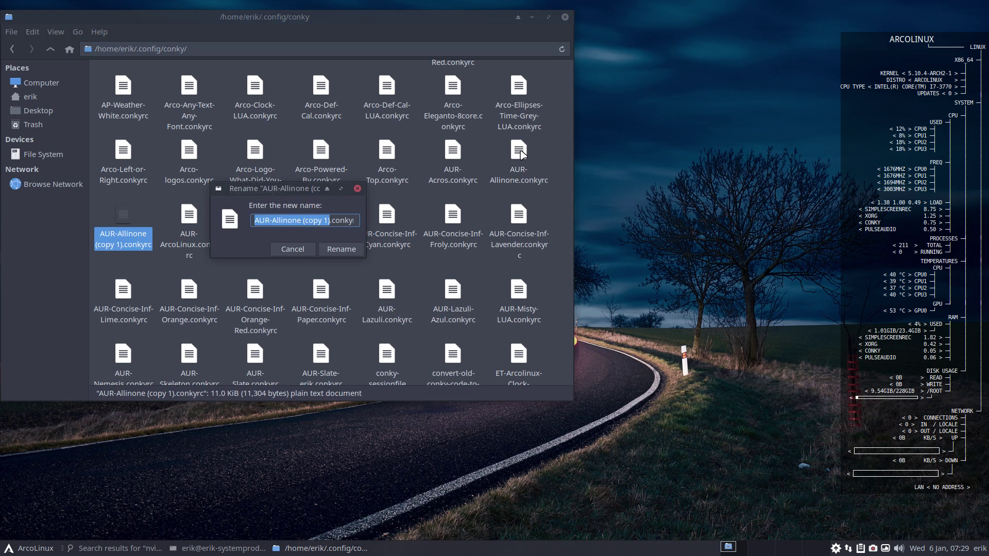
key("Right")
key("BackSpace")
key("BackSpace")
key("BackSpace")
key("BackSpace")
key("BackSpace")
key("BackSpace")
key("BackSpace")
key("BackSpace")
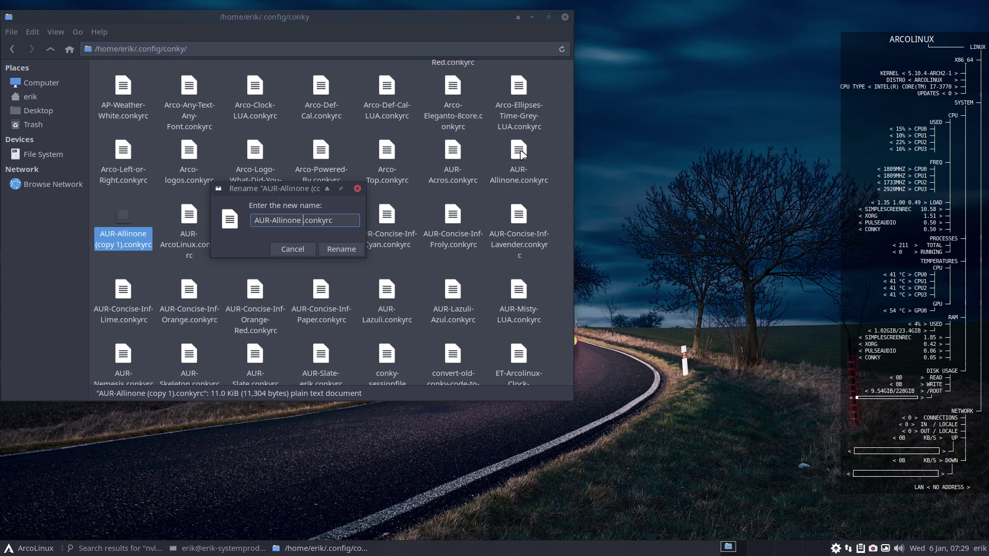
key("BackSpace")
type("-erik")
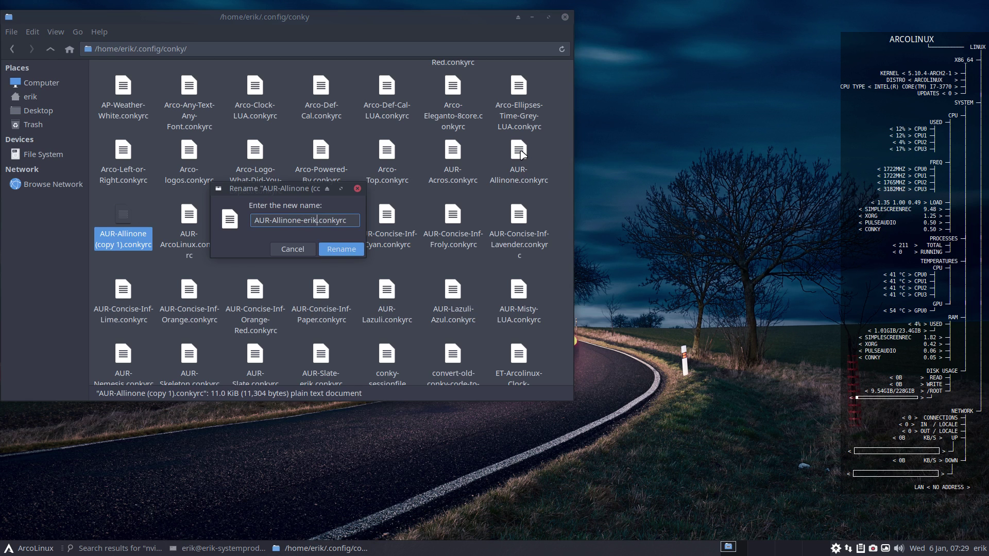
key("Return")
- Open Conkyzen from the desktop and deselect the personal AUR-Slate copy in the conky list
right_click(642, 238)
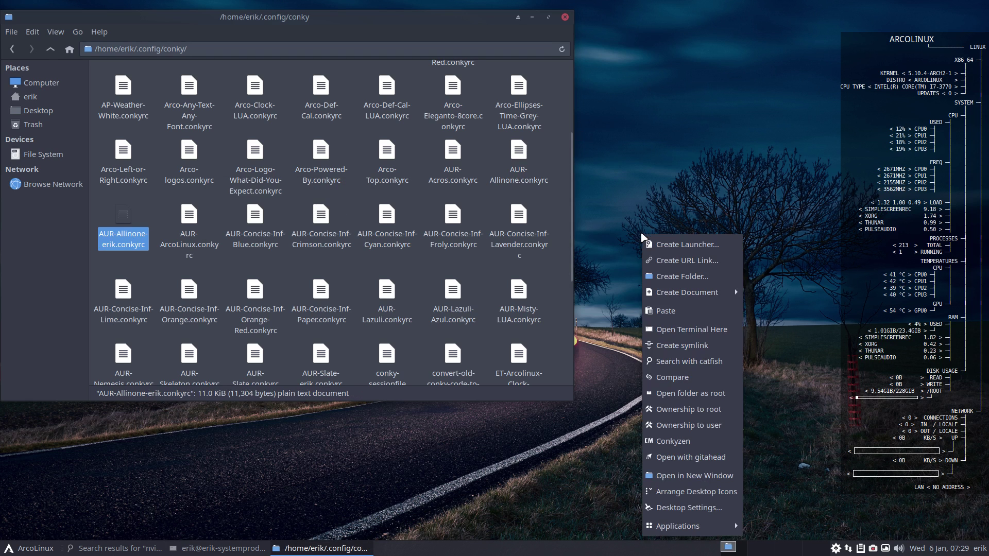
left_click(681, 442)
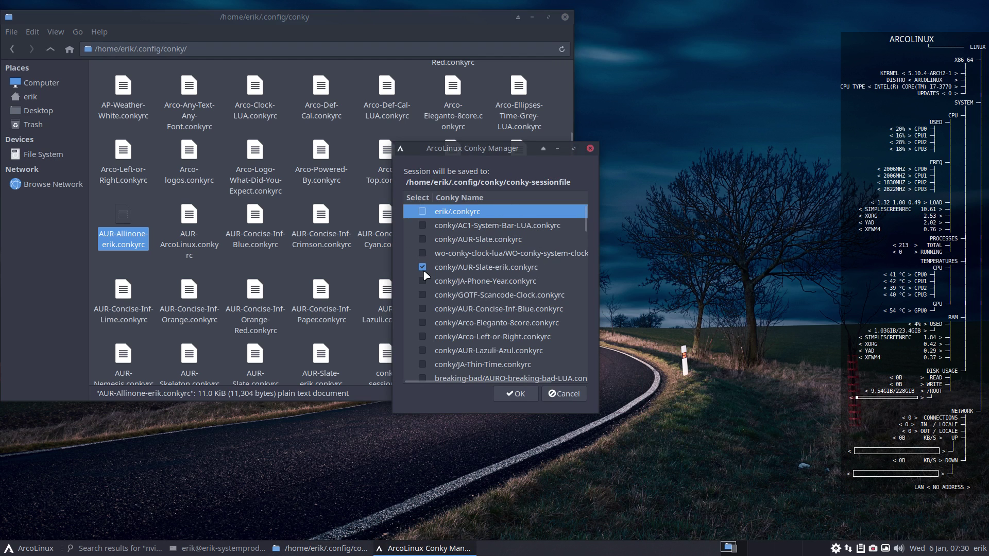
left_click(422, 279)
left_click(423, 268)
left_click(422, 279)
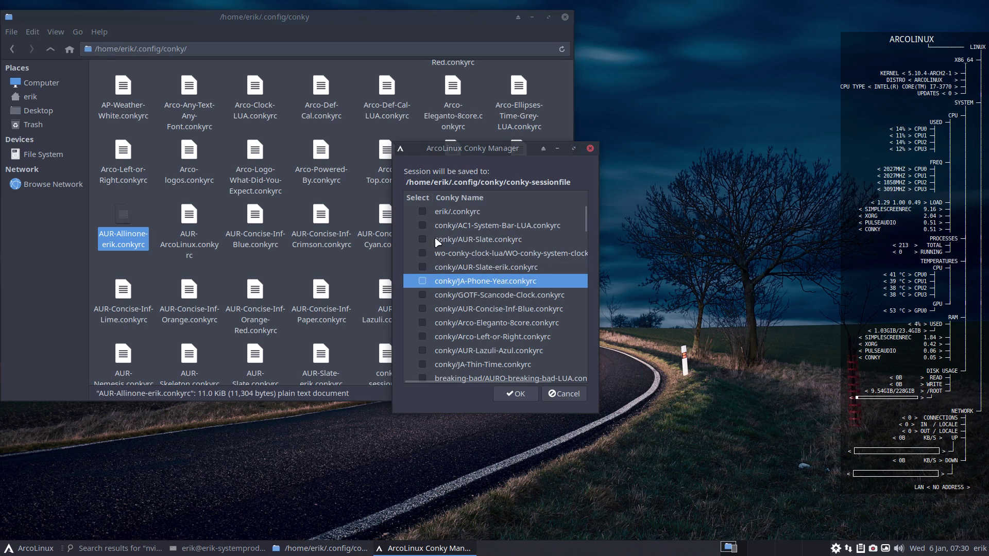
- Sort the conky list by name, select the personal AUR-Allinone copy and apply the selection
left_click(455, 200)
scroll(452, 287, "down", 5)
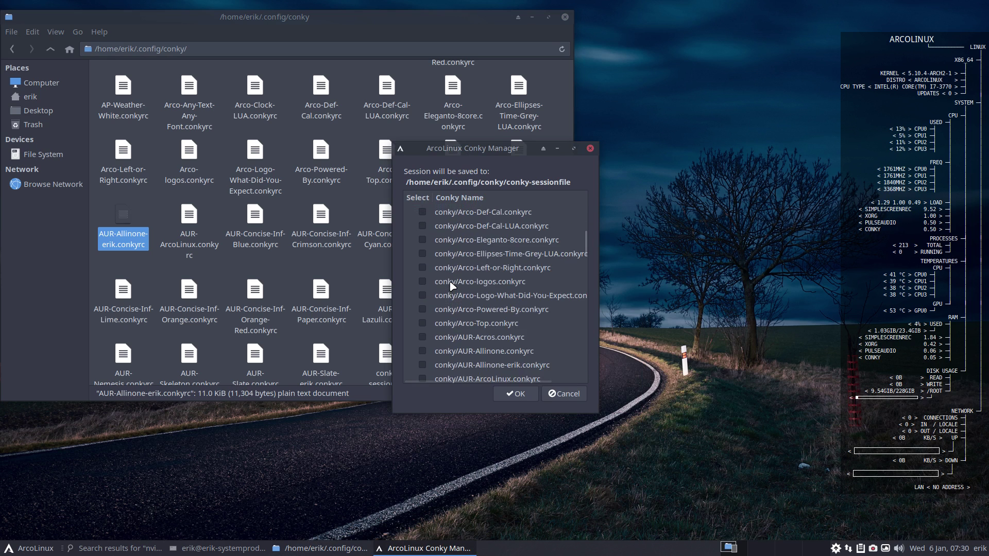
scroll(453, 287, "down", 3)
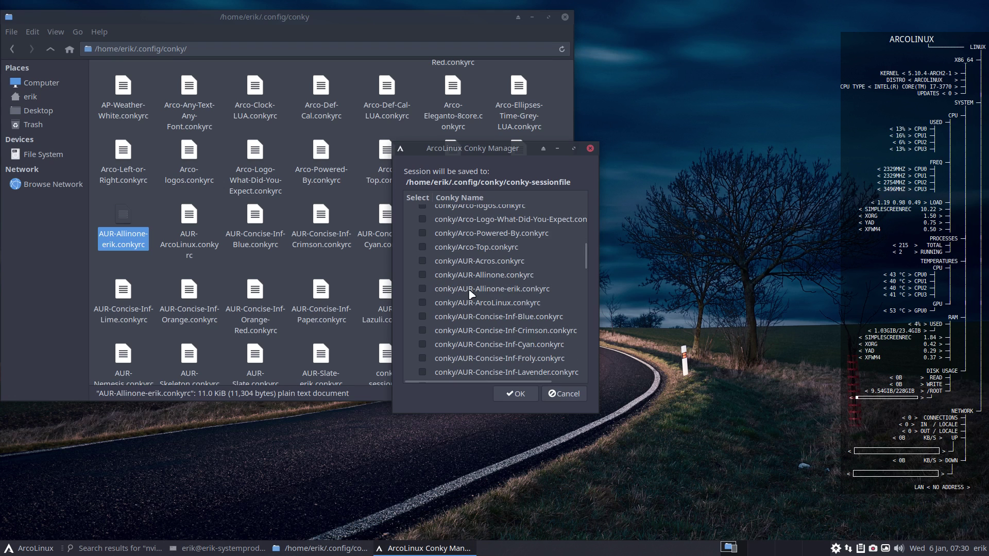
left_click(470, 291)
key("space")
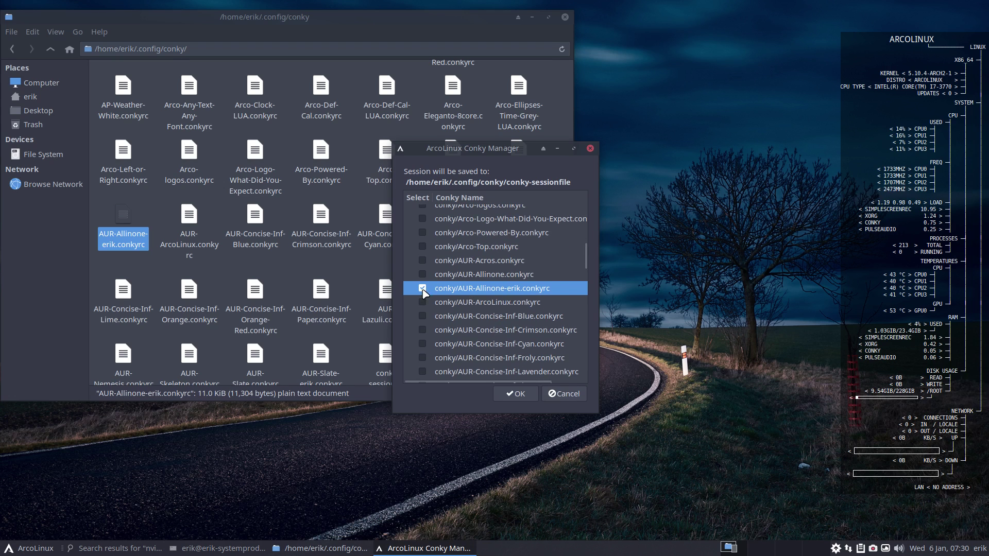
left_click(517, 394)
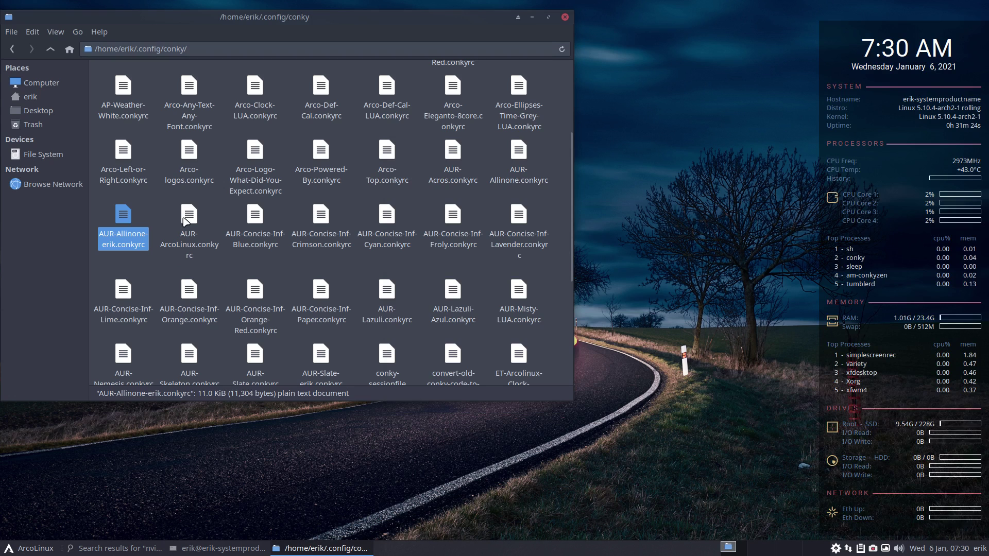
- Open the personal AUR-Allinone copy in the text editor and find the text "nvidi"
double_click(124, 220)
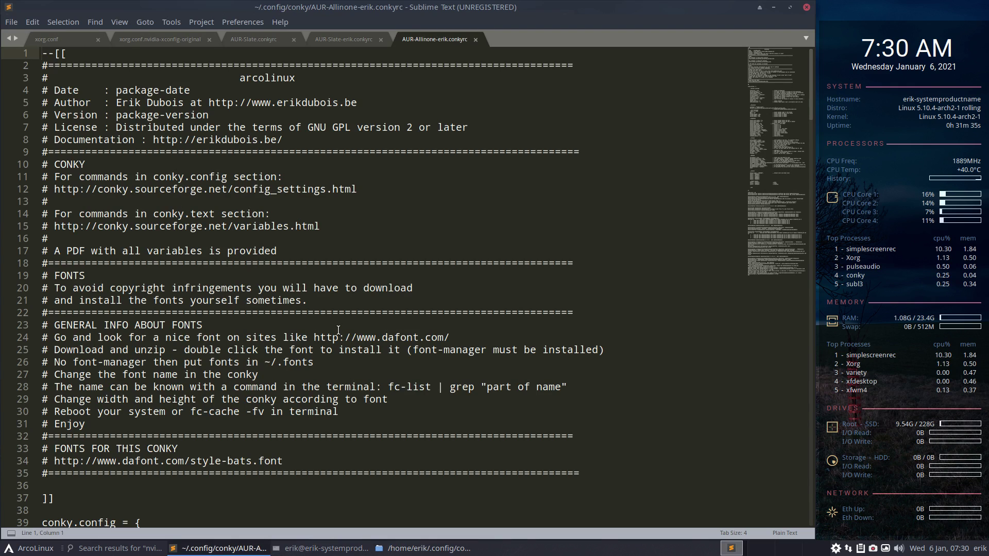
scroll(322, 326, "down", 20)
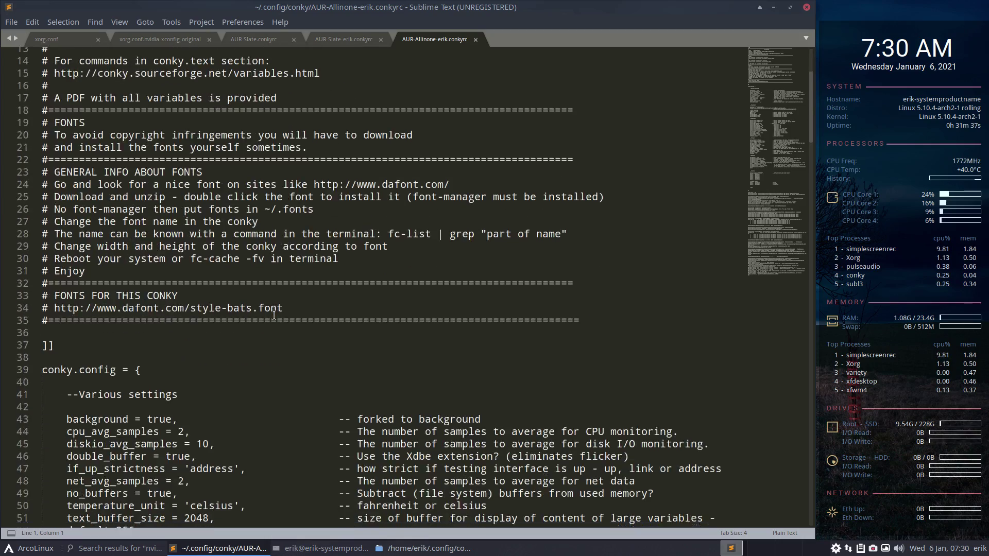
scroll(273, 324, "down", 8)
left_click(272, 324)
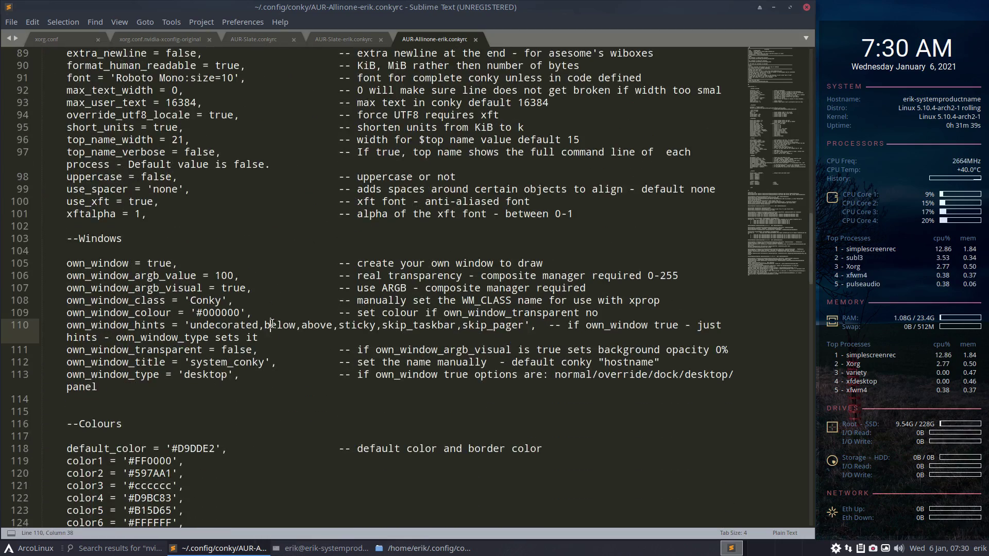
key("ctrl+f")
type("nvidi")
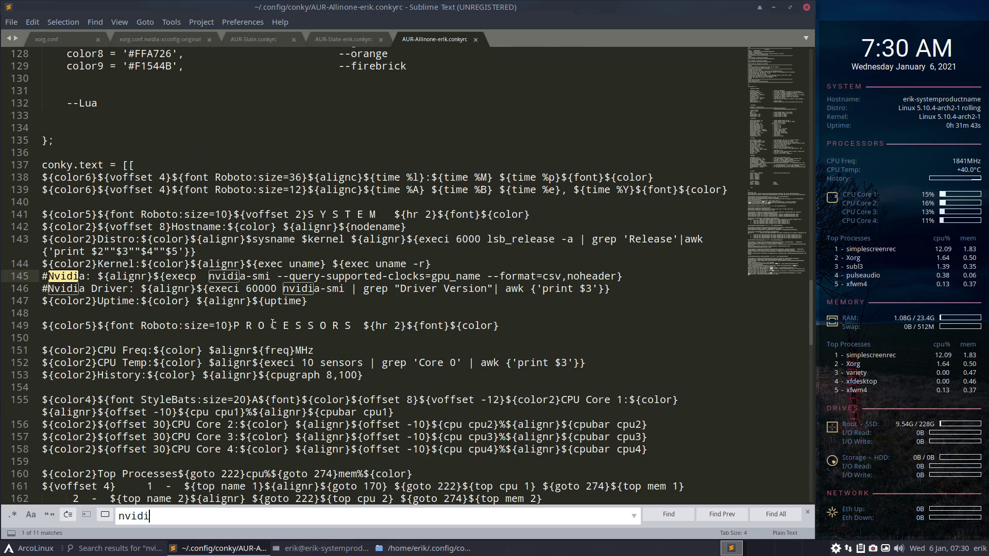
- Uncomment the Nvidia and Nvidia Driver lines, 145 and 146, by removing their leading # and save the file
left_click(48, 277)
key("BackSpace")
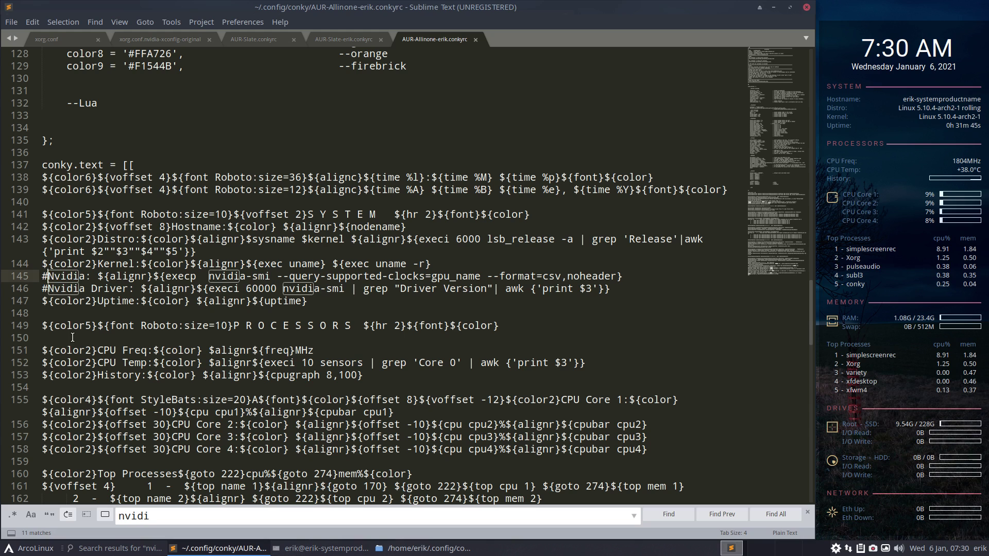
key("Down")
key("Delete")
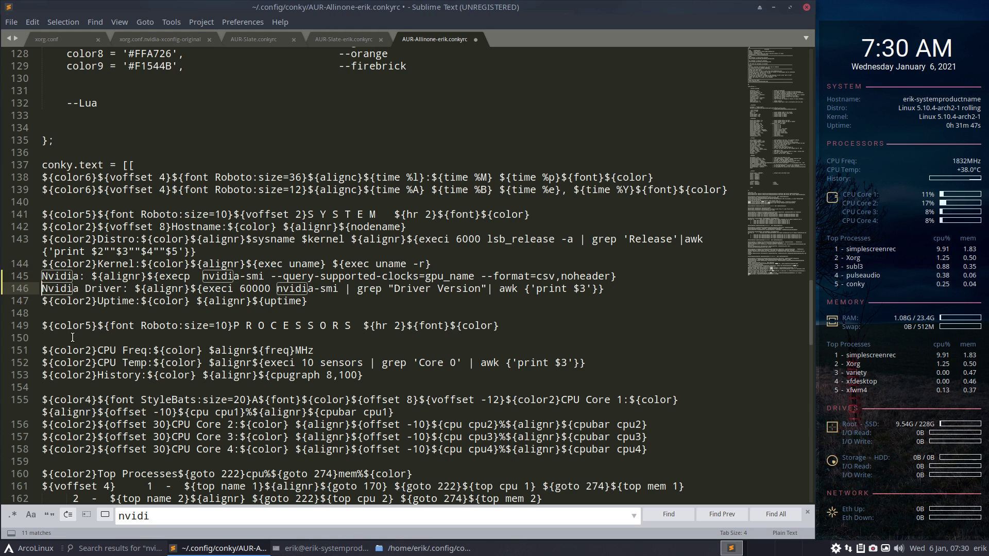
key("ctrl+s")
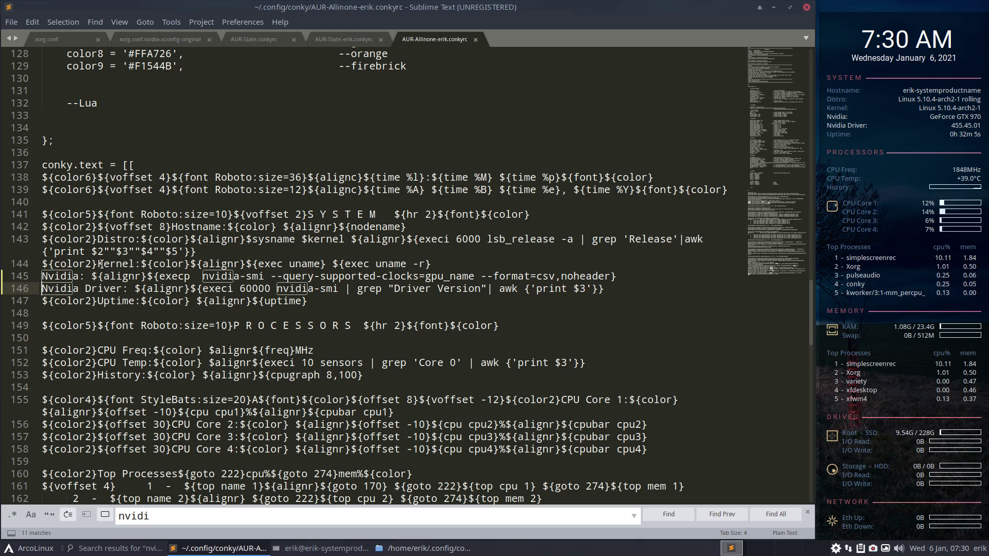
- Copy the ${color2} tag from the Kernel line to the start of the Nvidia and Nvidia Driver lines, 145 and 146
left_click_drag(98, 264, 36, 265)
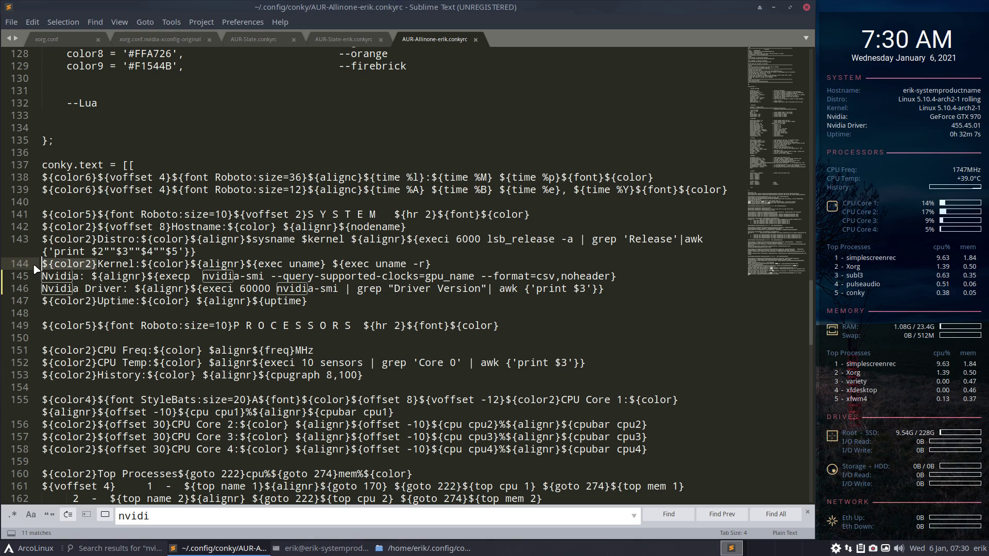
key("ctrl+c")
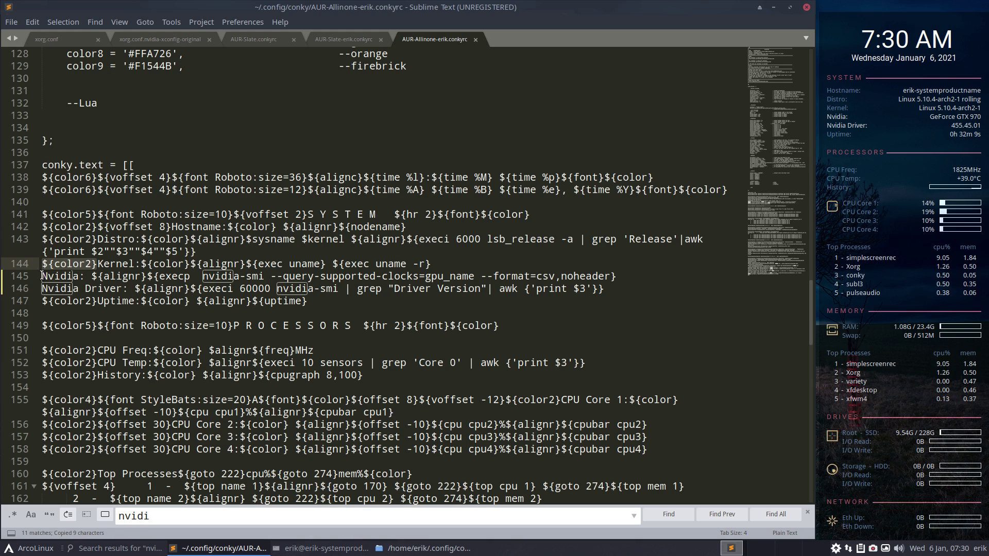
left_click(42, 276)
key("ctrl+v")
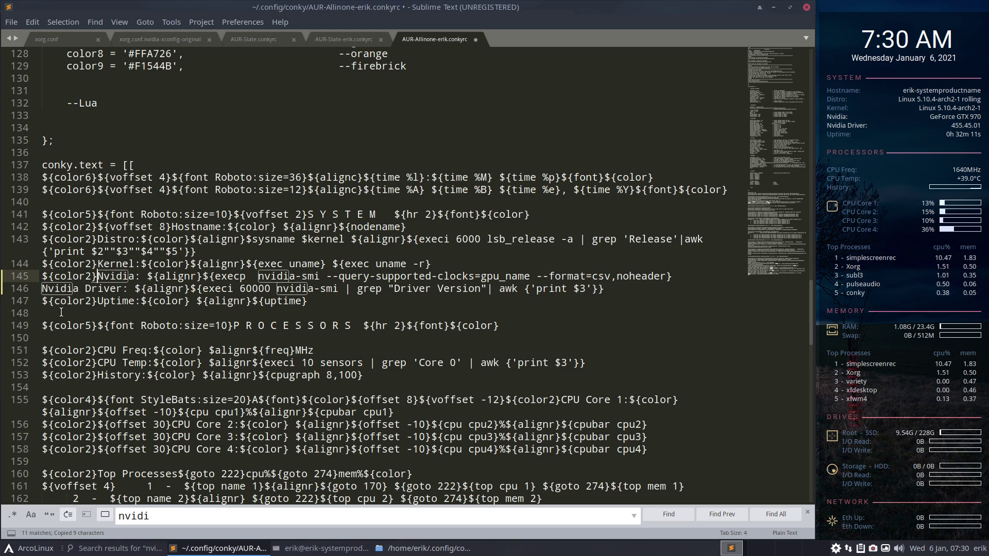
left_click(41, 289)
key("ctrl+v")
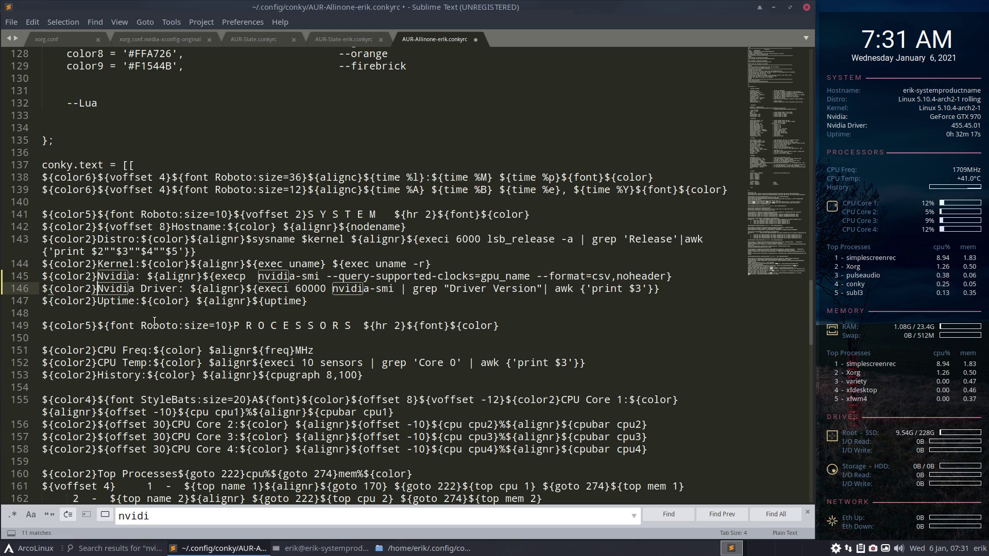
left_click(145, 304)
left_click_drag(146, 304, 190, 302)
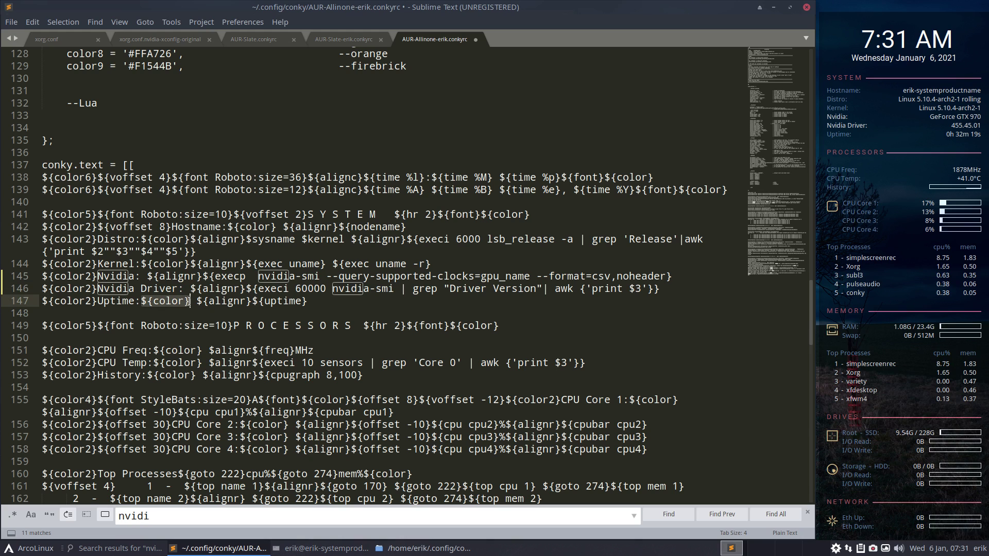
key("ctrl+c")
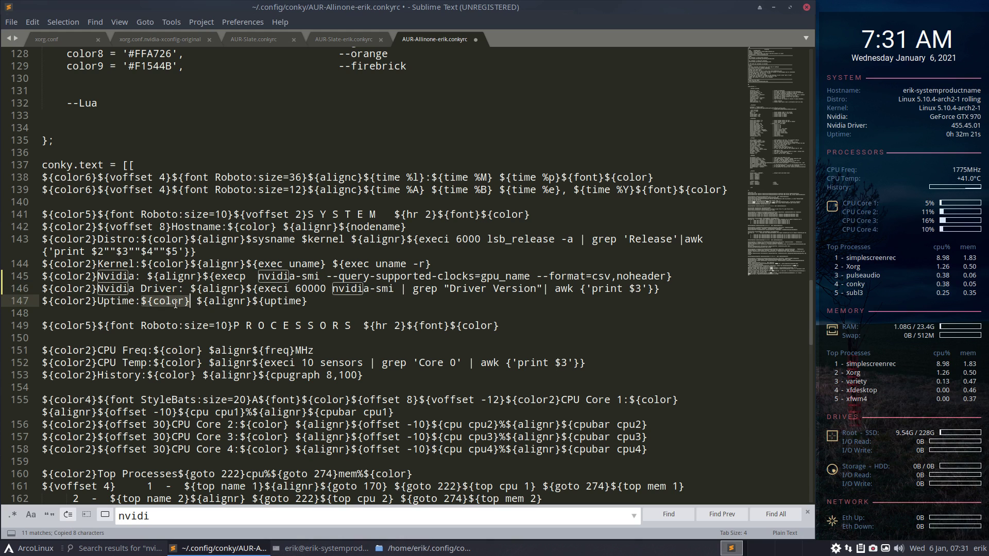
left_click(141, 278)
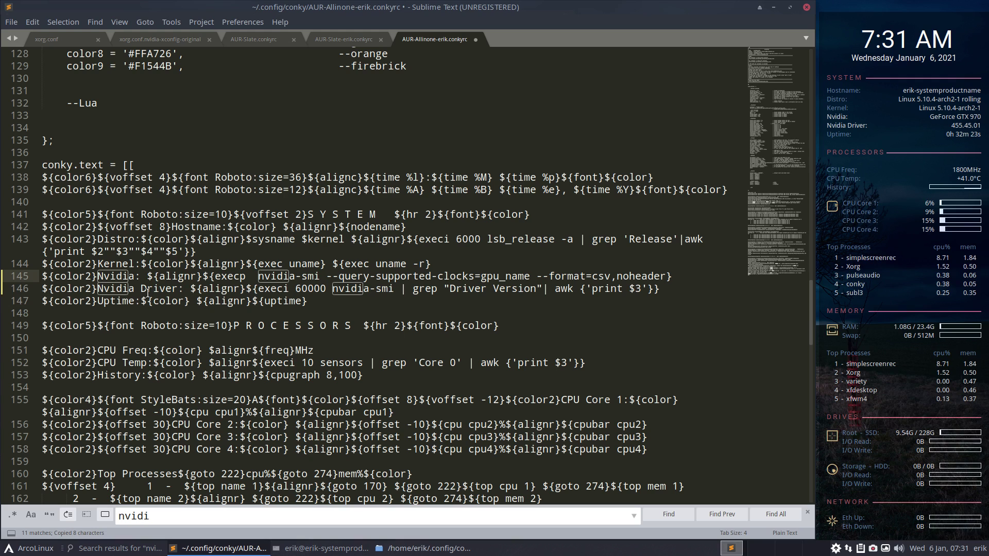
key("ctrl+c")
key("ctrl+v")
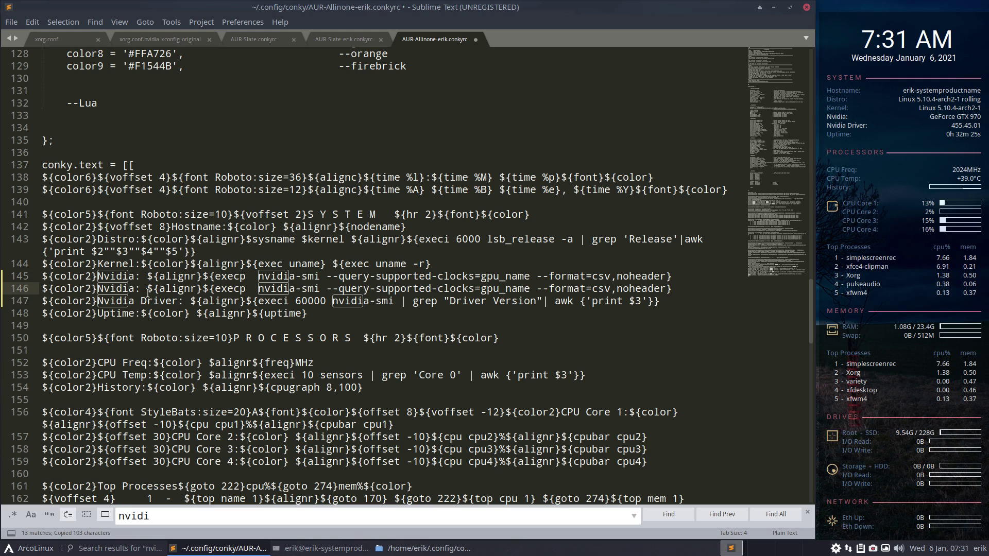
key("ctrl+z")
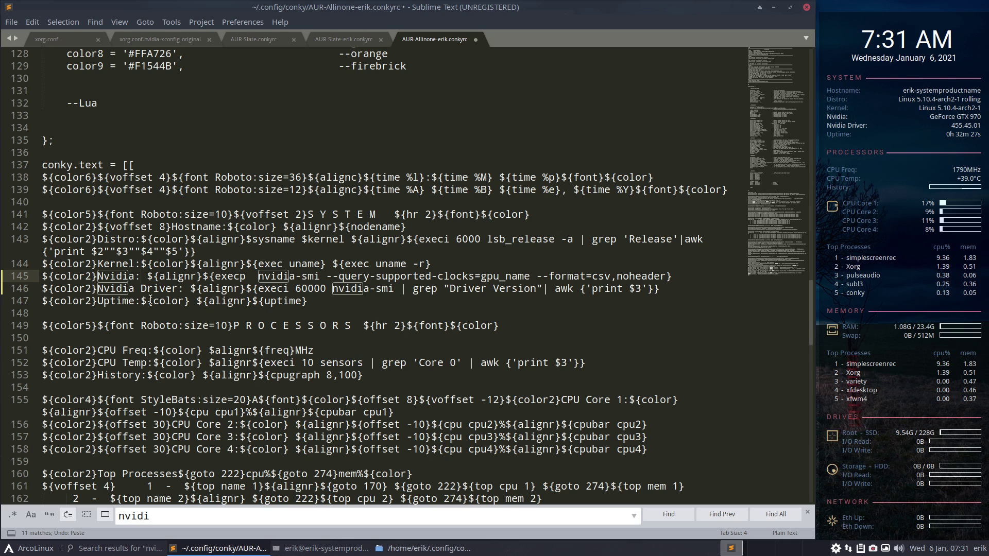
- Copy the ${color} tag from the Uptime line to right after the Nvidia: and Nvidia Driver: labels and save the file
left_click_drag(141, 301, 190, 303)
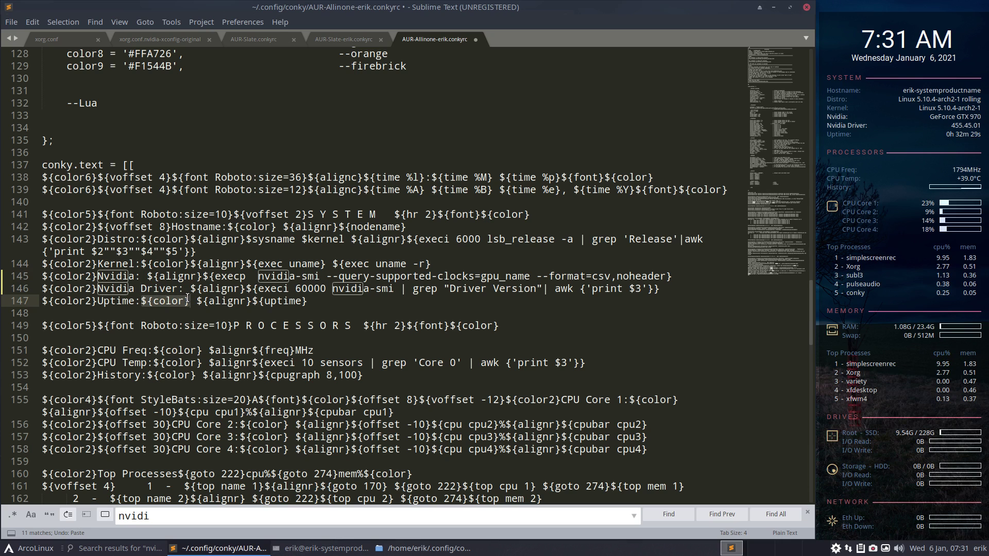
key("ctrl+c")
left_click(141, 276)
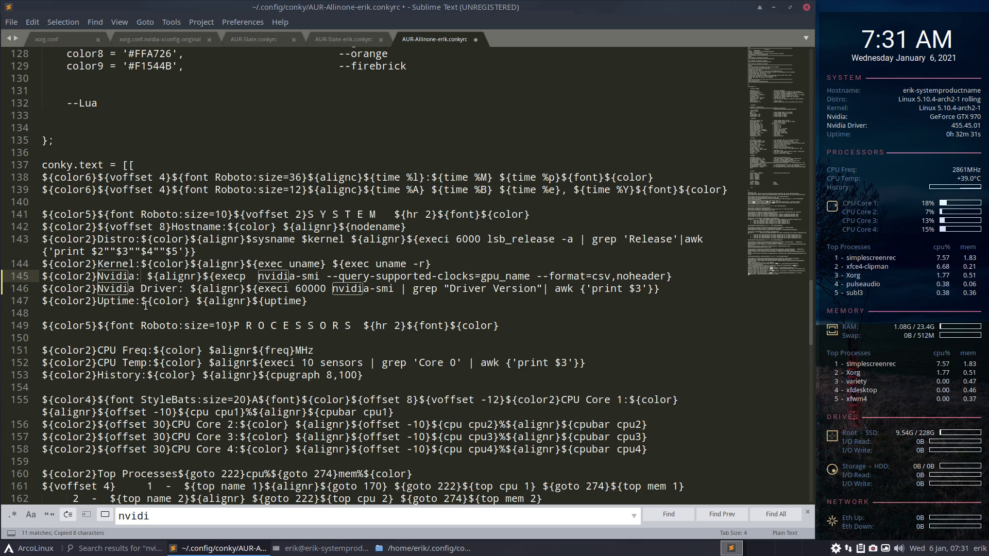
key("ctrl+v")
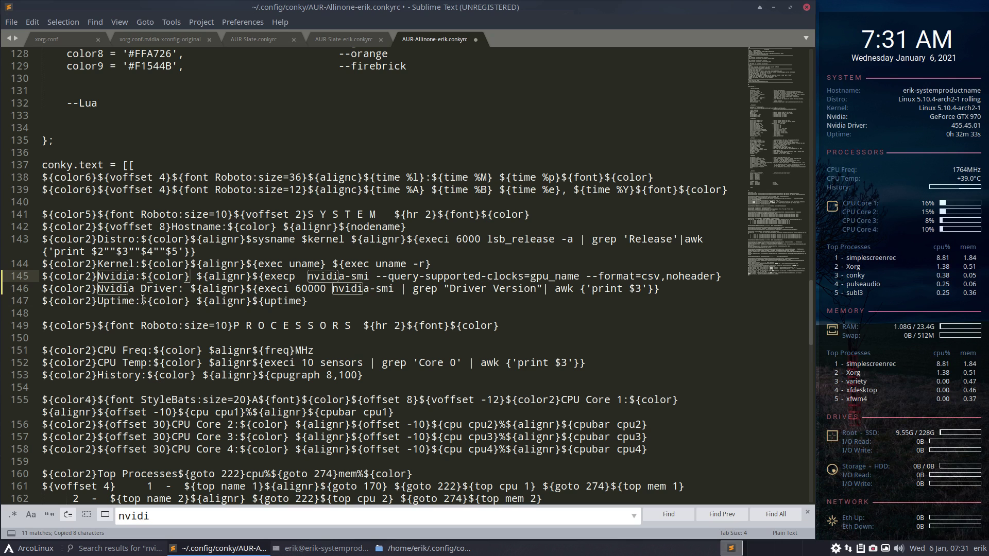
left_click(185, 288)
key("ctrl+v")
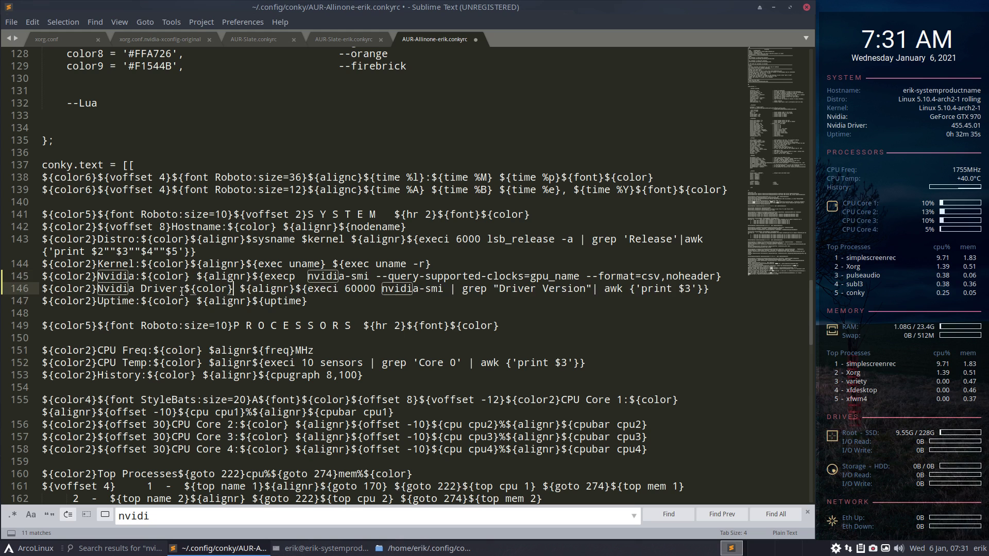
key("ctrl+s")
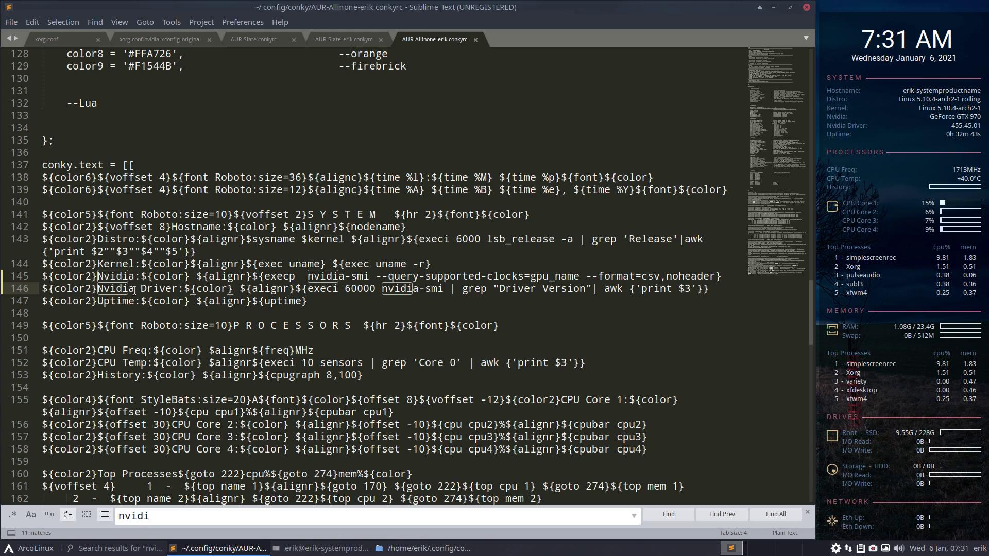
- Set color2 in the Colours section to #FFFFFF and save the file
scroll(134, 291, "up", 6)
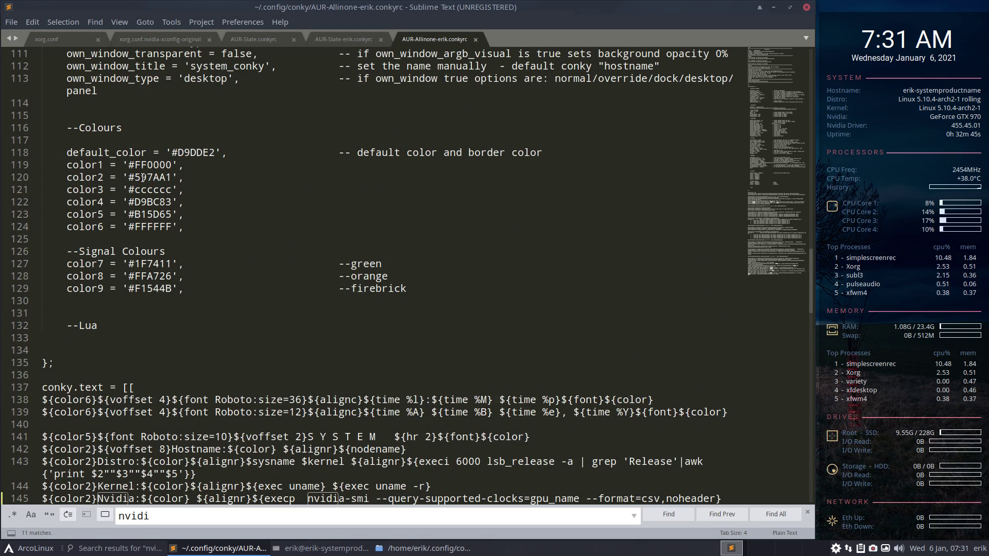
double_click(143, 177)
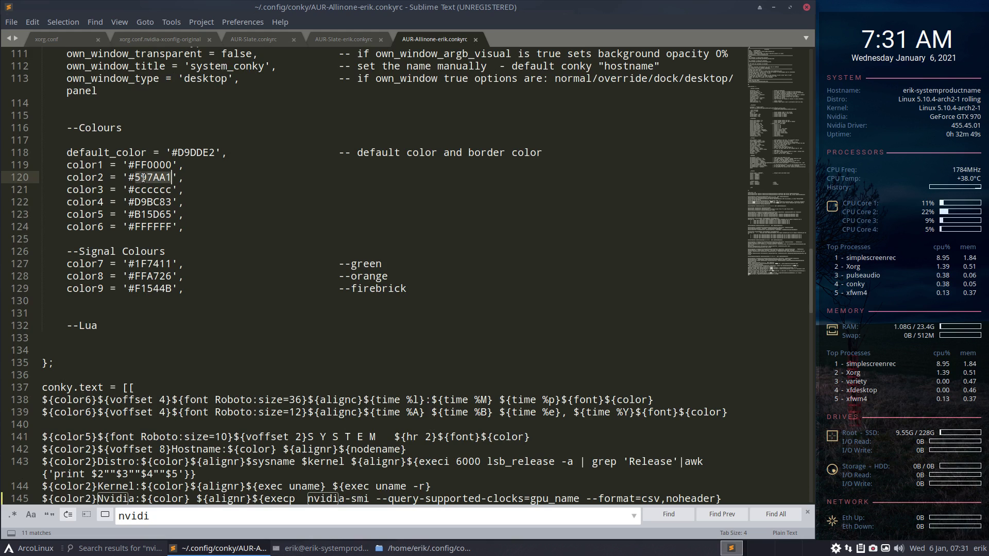
type("FFFFF")
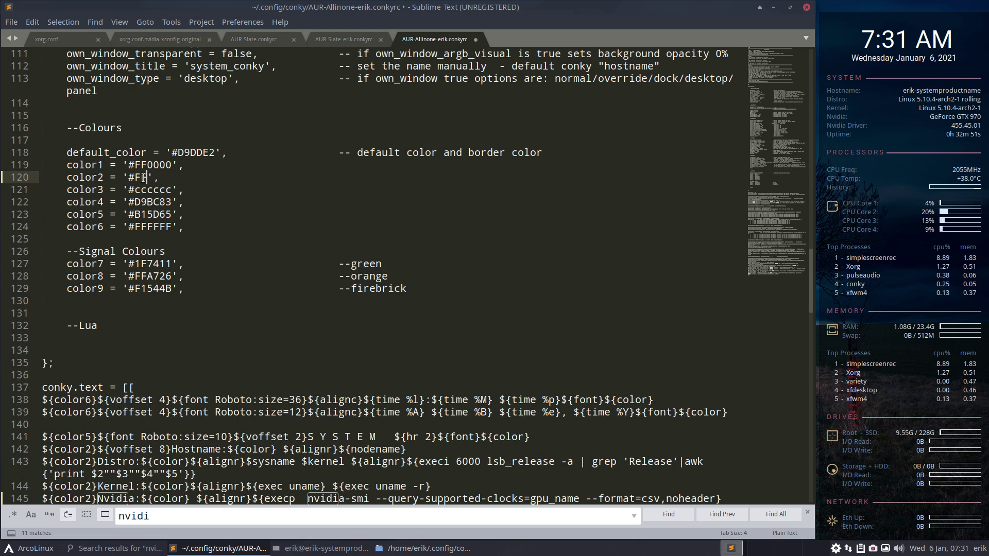
type("F")
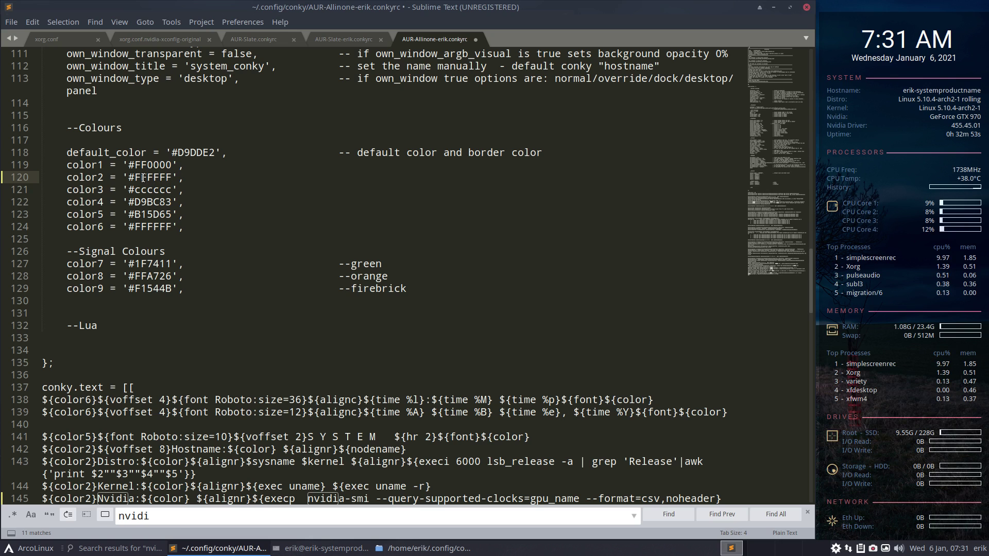
key("ctrl+s")
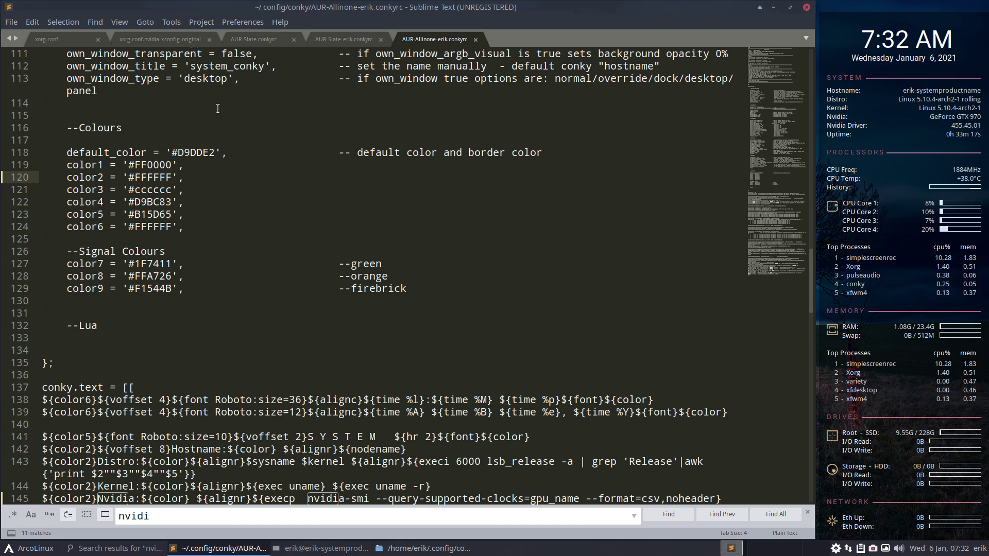
- Copy the GPU0 temperature line, 137, from the personal AUR-Slate copy into a new line below Nvidia Driver in the personal AUR-Allinone copy
left_click(332, 40)
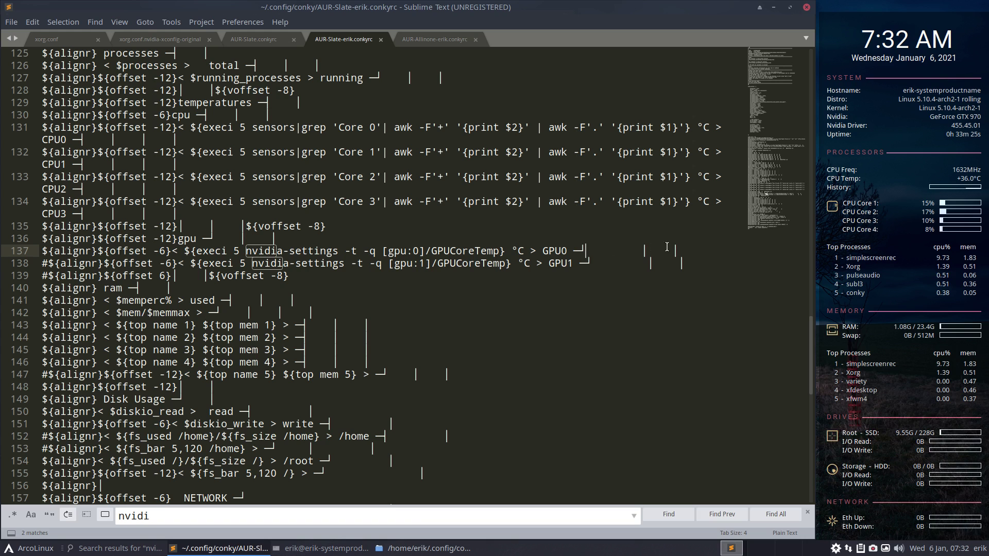
left_click_drag(679, 251, 5, 249)
key("ctrl+c")
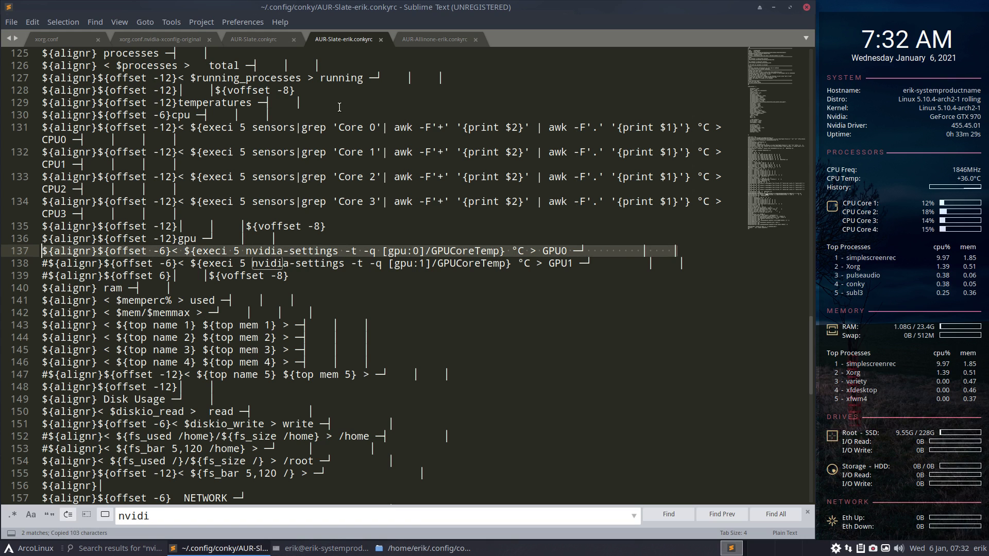
left_click(429, 40)
scroll(272, 378, "down", 4)
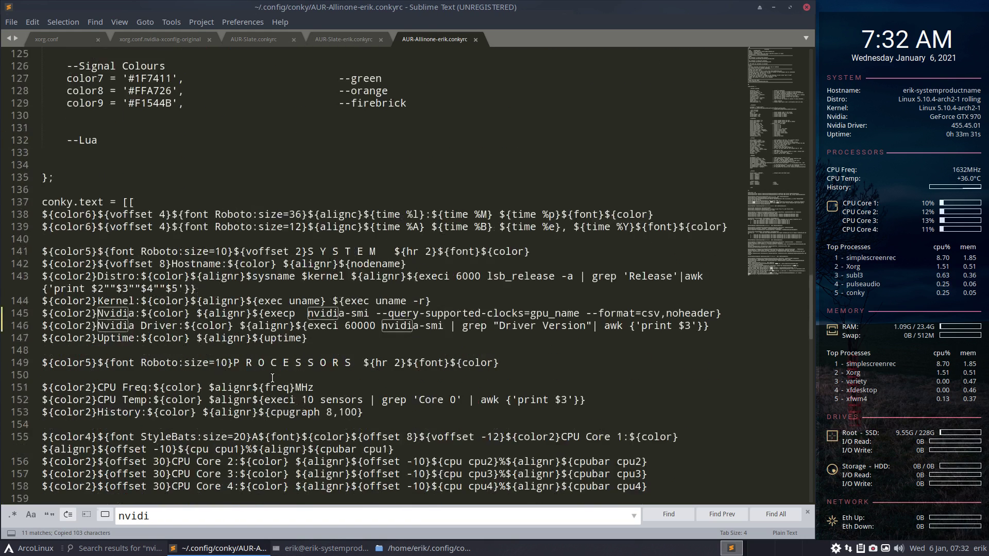
scroll(272, 378, "down", 8)
scroll(272, 378, "up", 2)
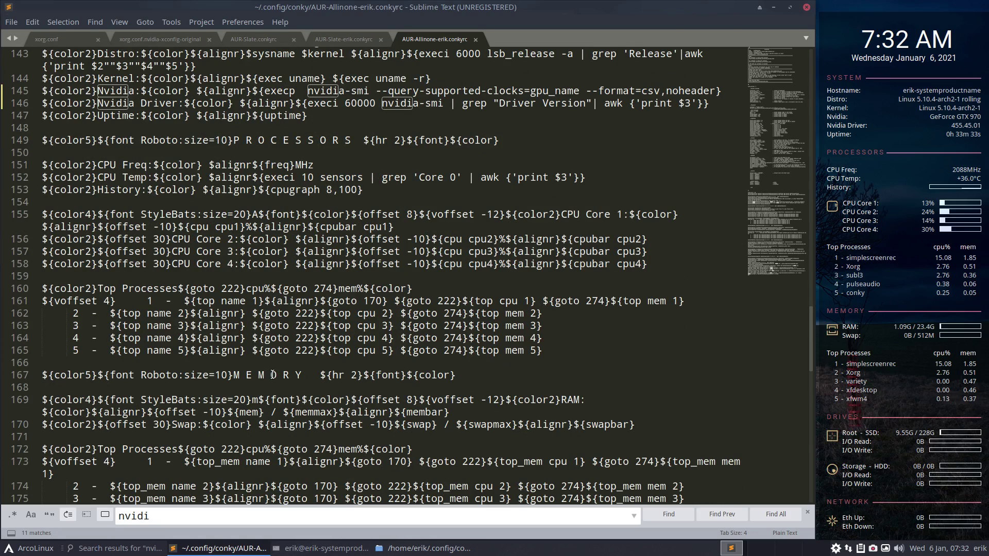
scroll(272, 375, "up", 1)
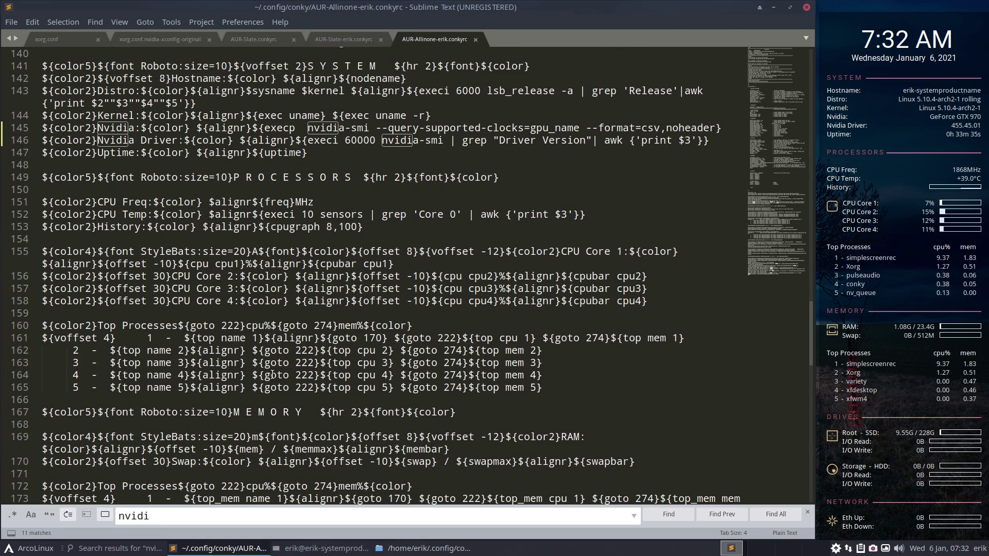
left_click(719, 145)
key("Return")
key("ctrl+v")
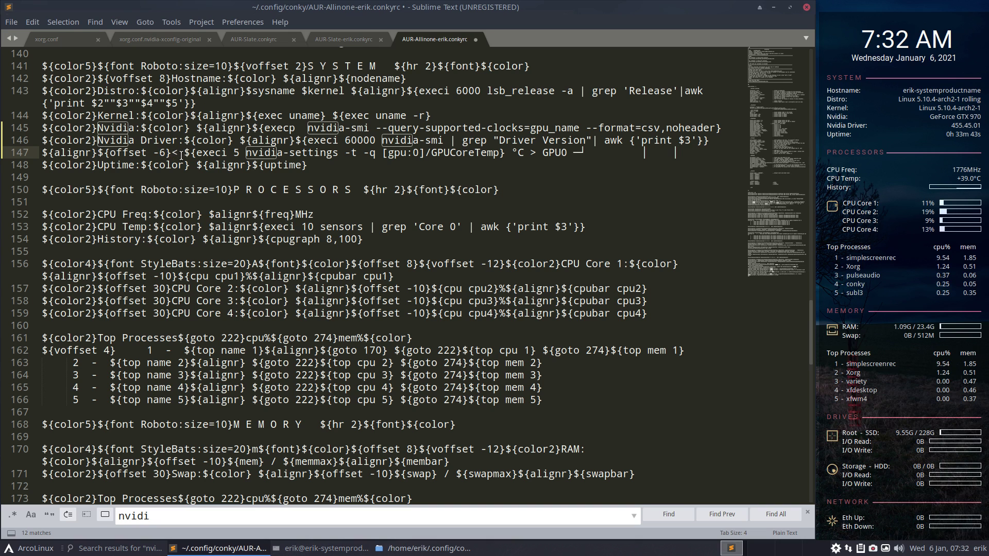
- Remove the leading ${alignr}${offset -6}< and the GPU0 label from the pasted temperature line 147
left_click_drag(181, 153, 25, 150)
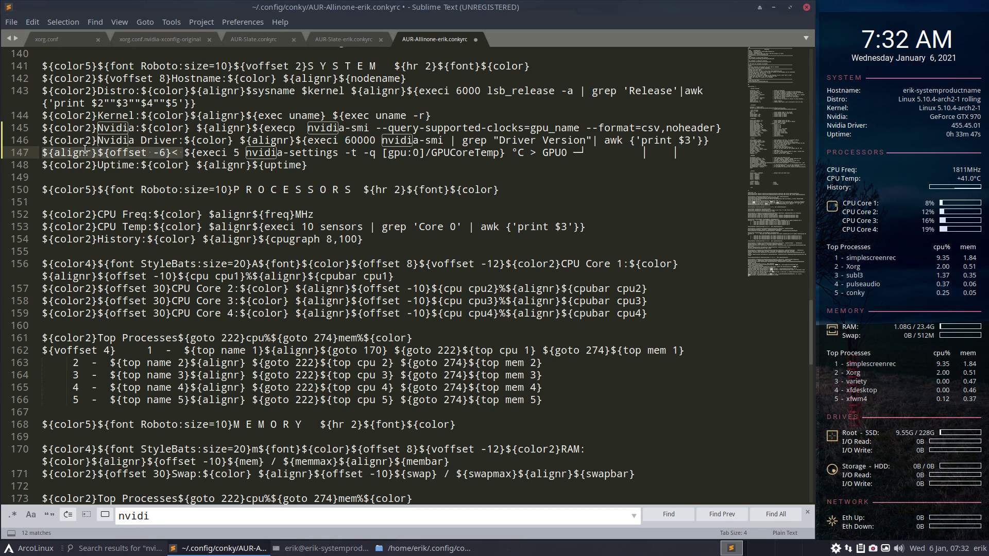
key("BackSpace")
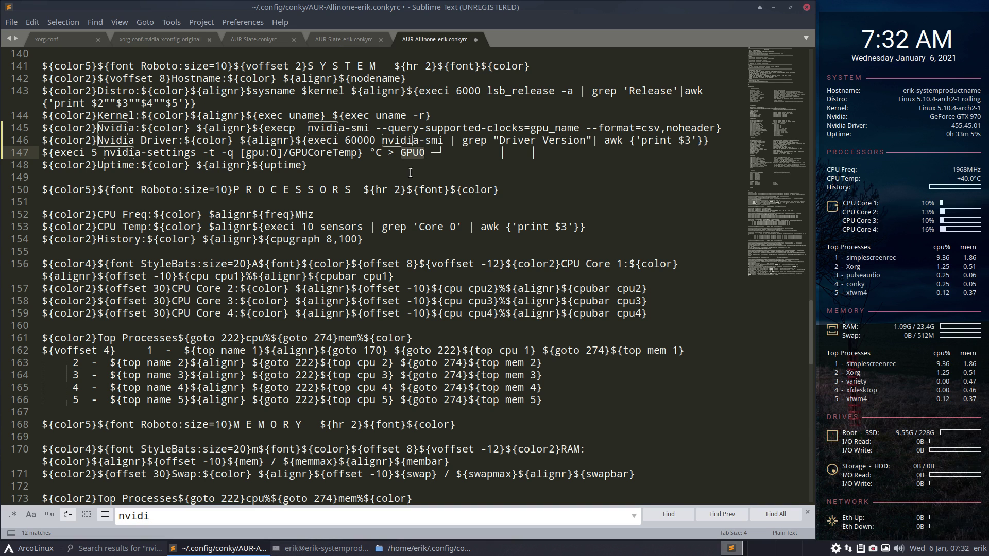
key("ctrl+x")
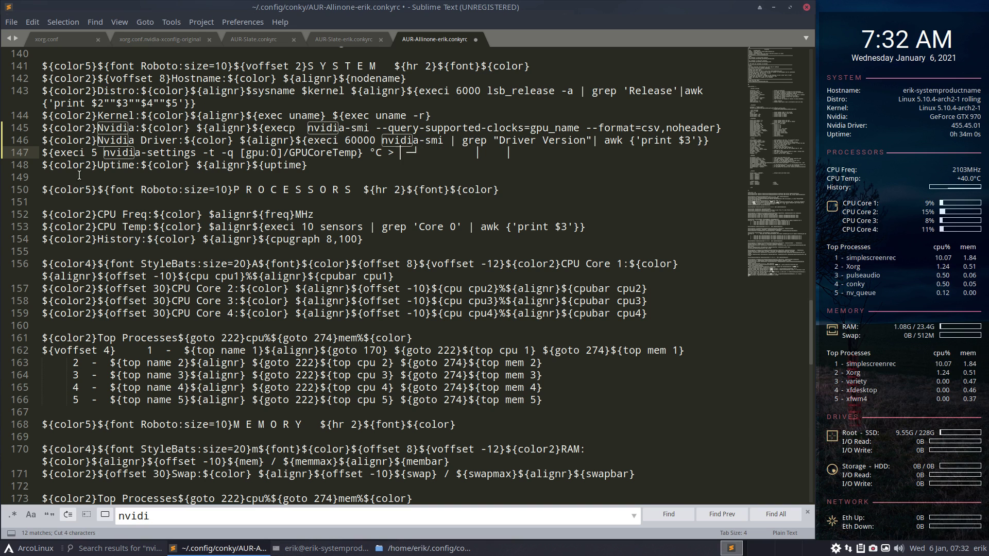
- Insert the label "Temperature :" at the start of line 147, before the nvidia-settings command
left_click(46, 152)
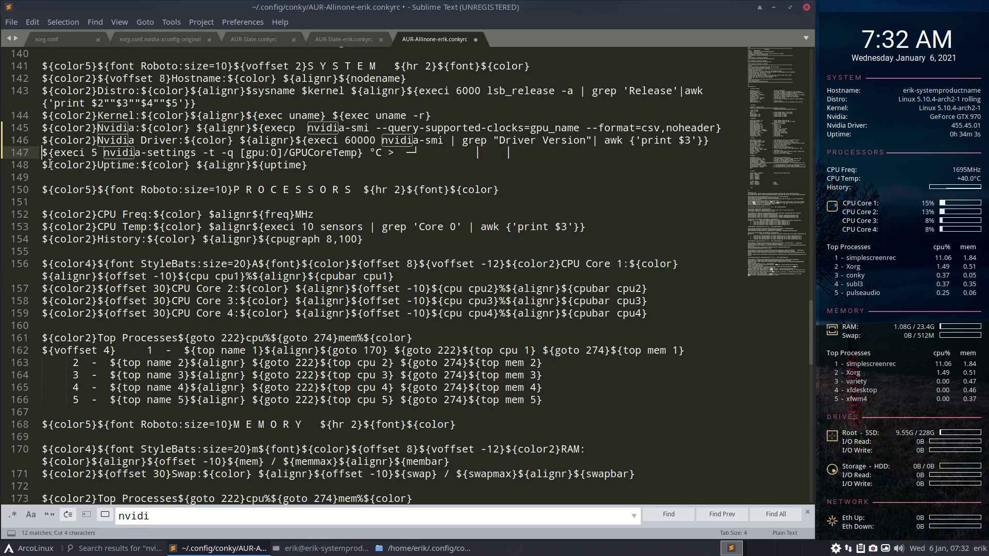
type("Temp")
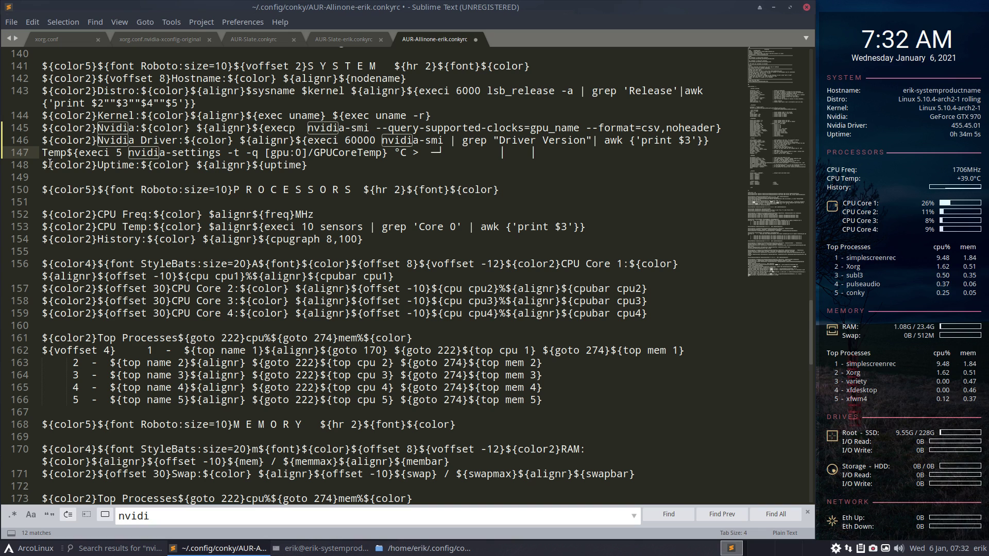
type("erature")
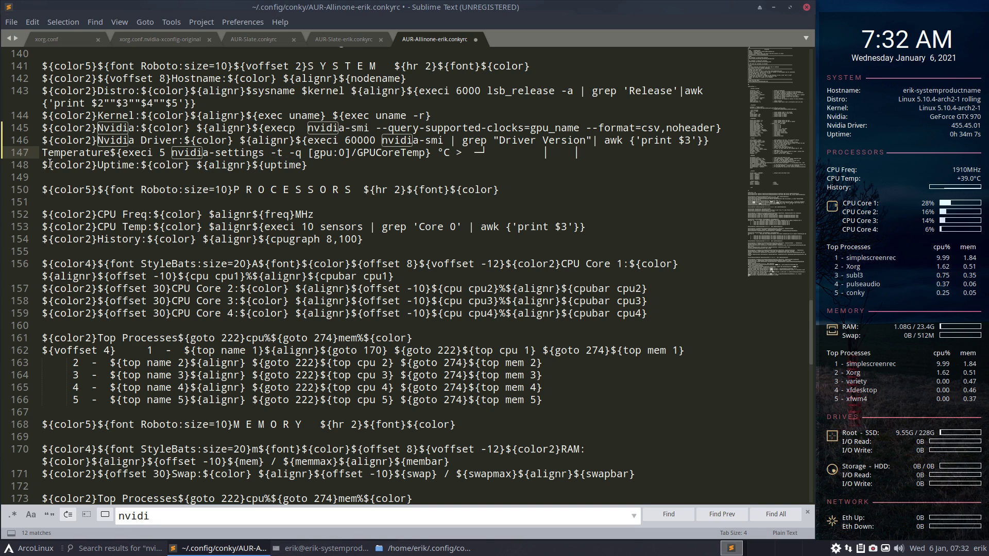
type(" ;")
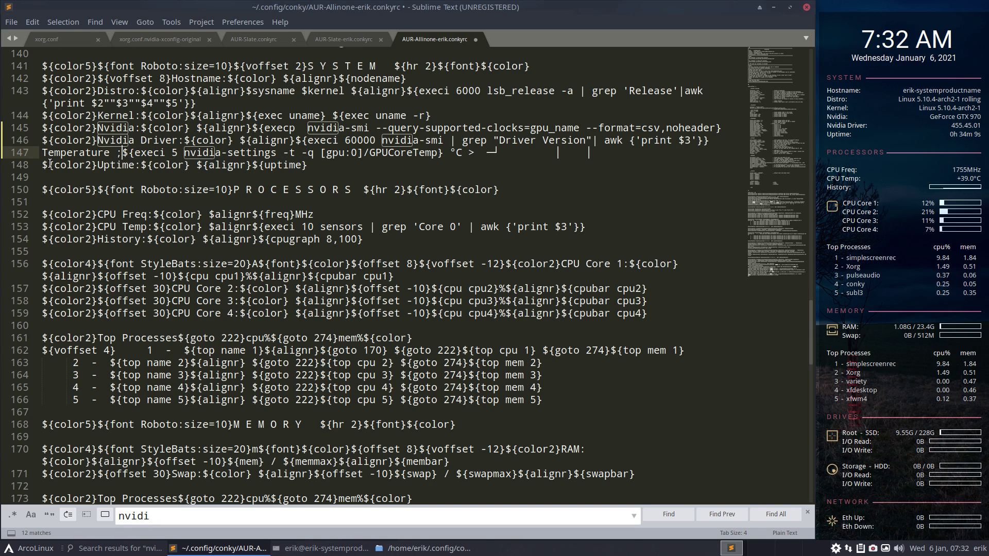
key("BackSpace")
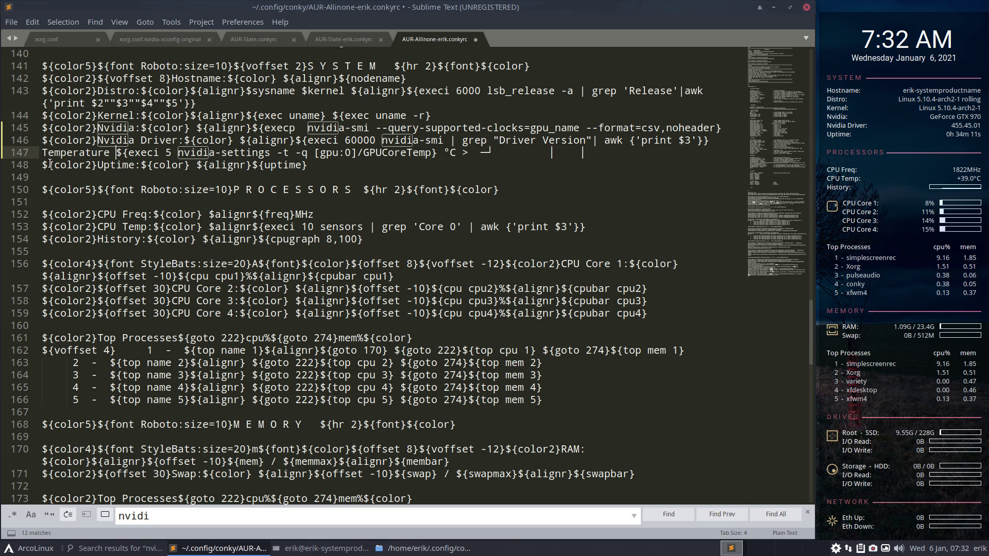
type(":")
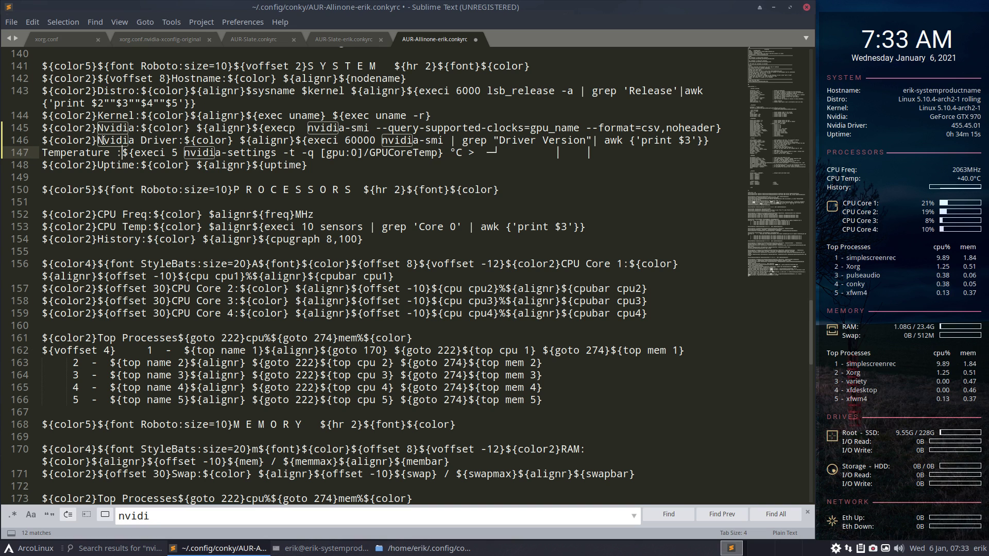
- Copy ${color2} and ${color} from line 146 into line 147, placing them directly before and after the "Temperature :" label
left_click(52, 137)
left_click_drag(52, 137, 43, 139)
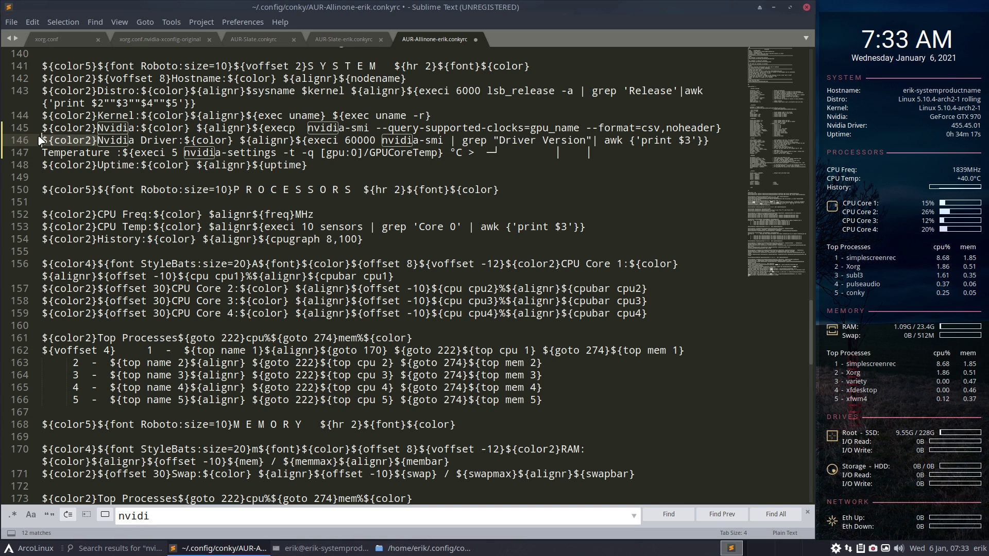
key("ctrl+c")
left_click(45, 153)
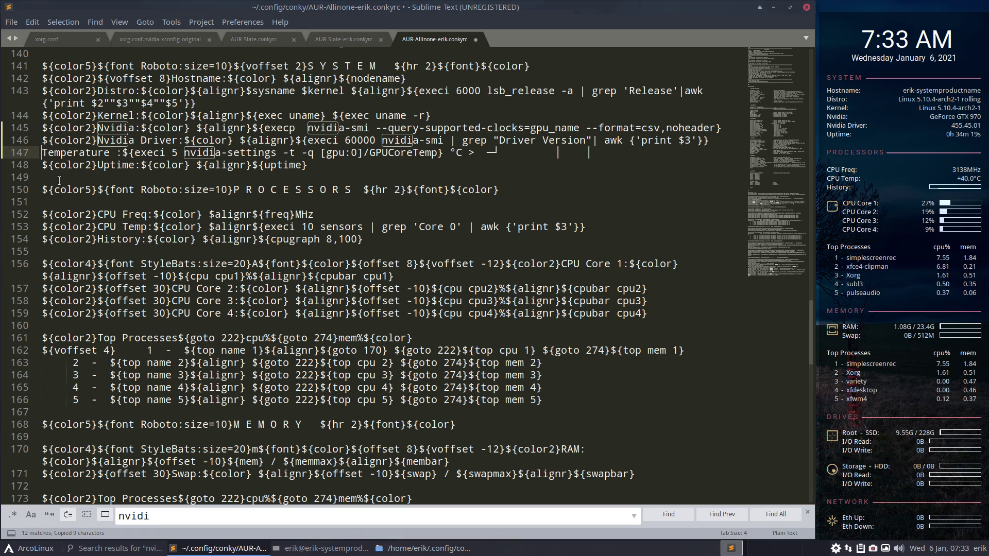
key("ctrl+v")
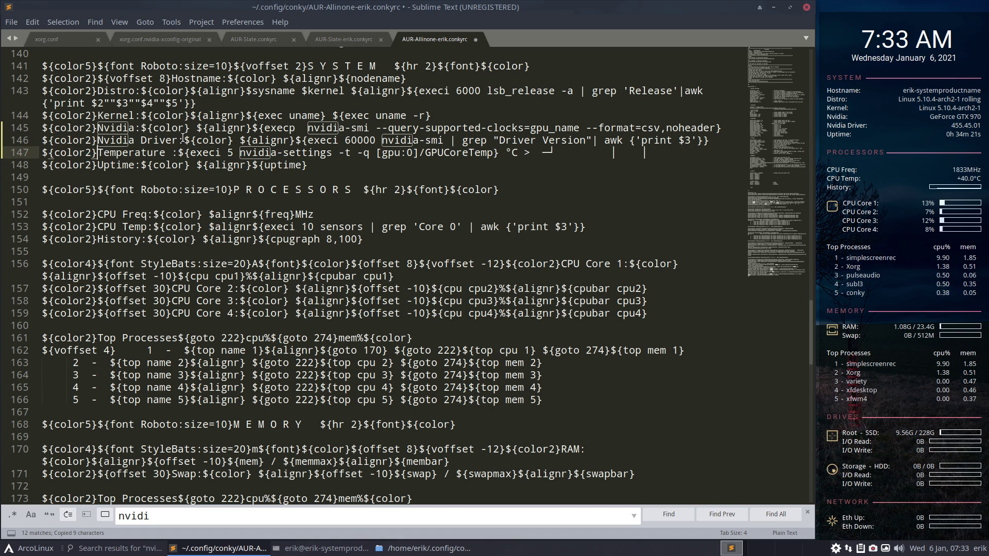
left_click_drag(184, 139, 234, 139)
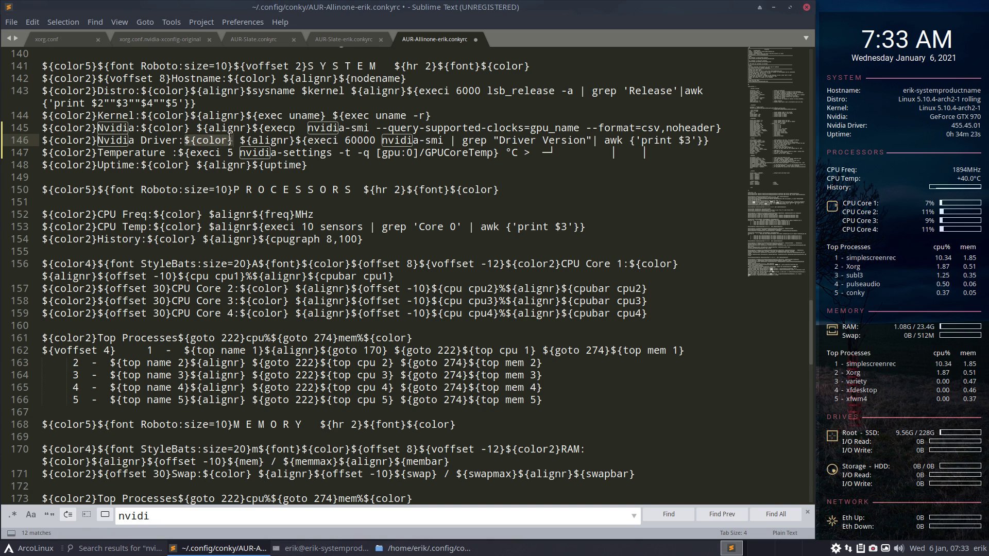
key("ctrl+c")
left_click(178, 153)
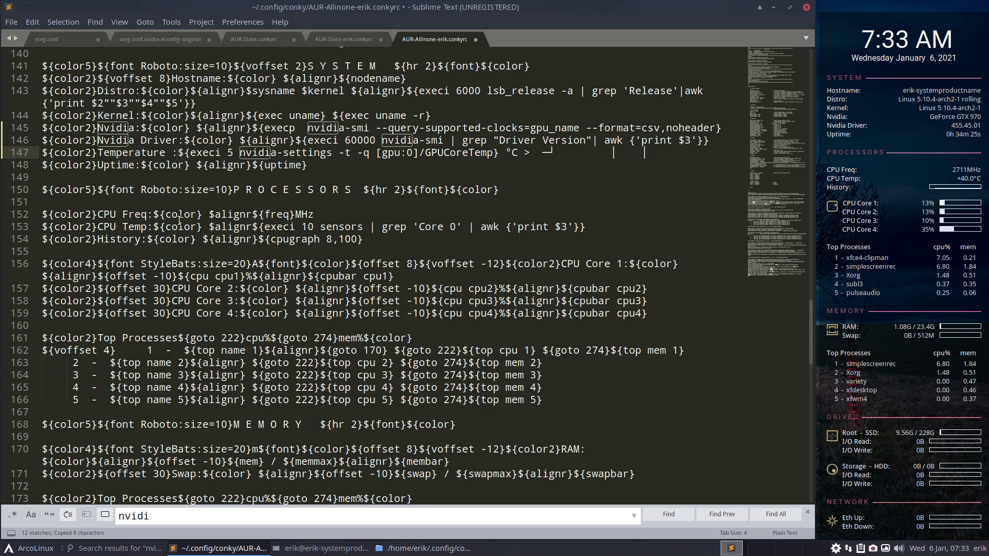
key("ctrl+v")
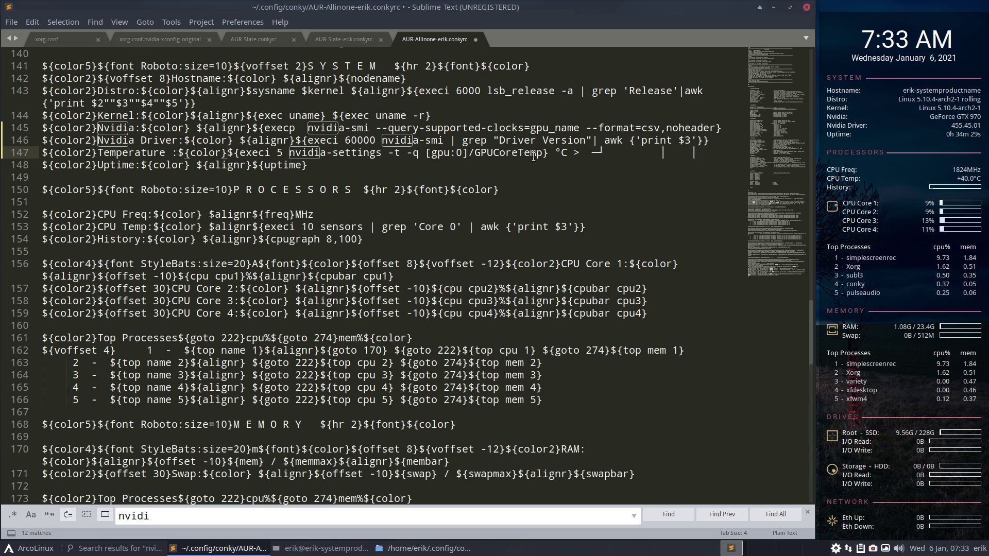
- Remove everything after °C at the end of temperature line 147, including the > and bar characters, and save the file
left_click_drag(573, 152, 702, 156)
key("BackSpace")
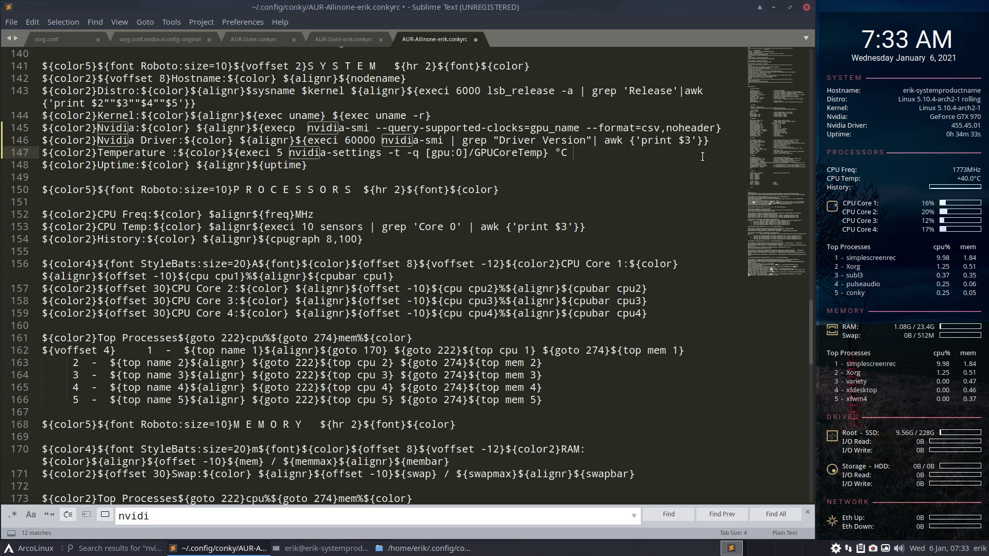
key("BackSpace")
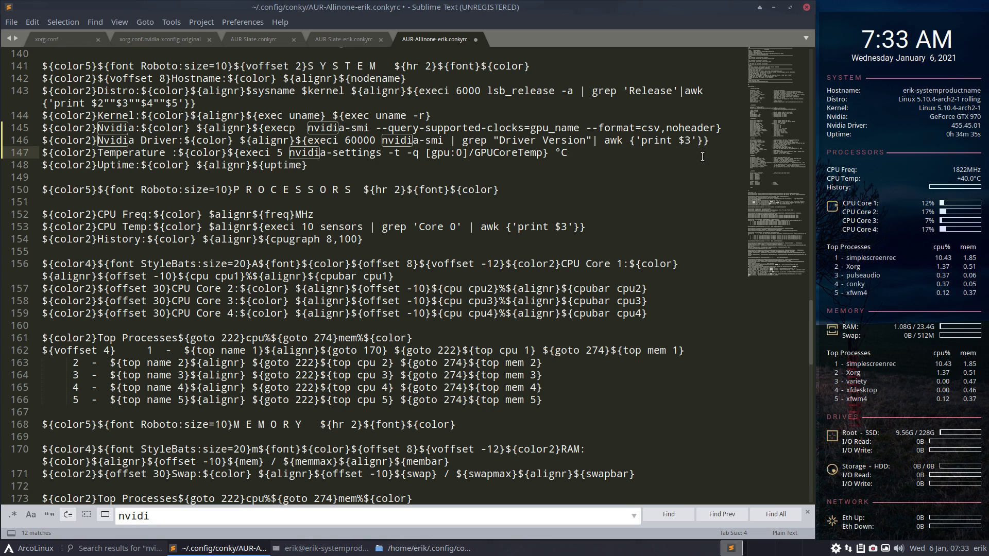
key("ctrl+s")
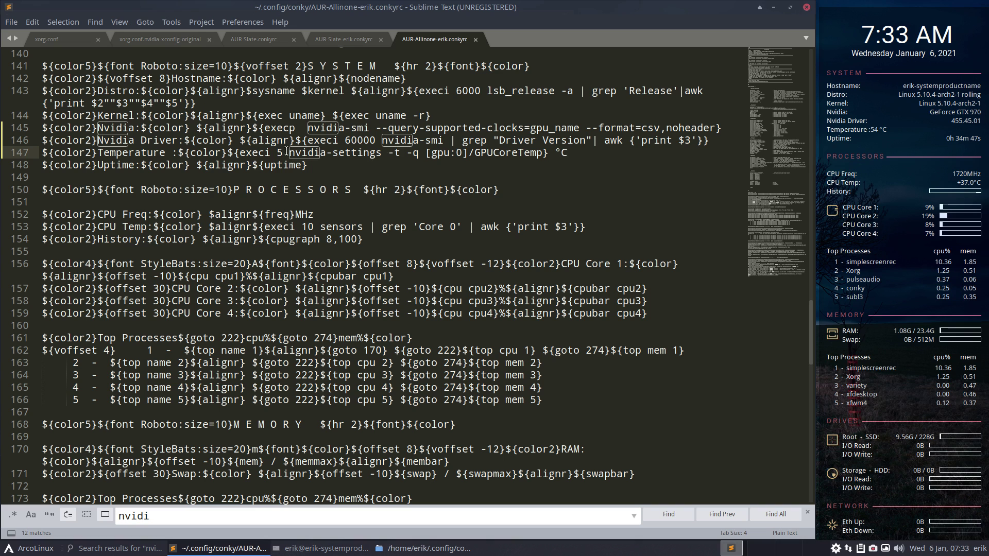
- Copy ${alignr} from line 146 into line 147, between ${color} and the ${execi 5 nvidia-settings command, and save the file
left_click(259, 140)
double_click(259, 140)
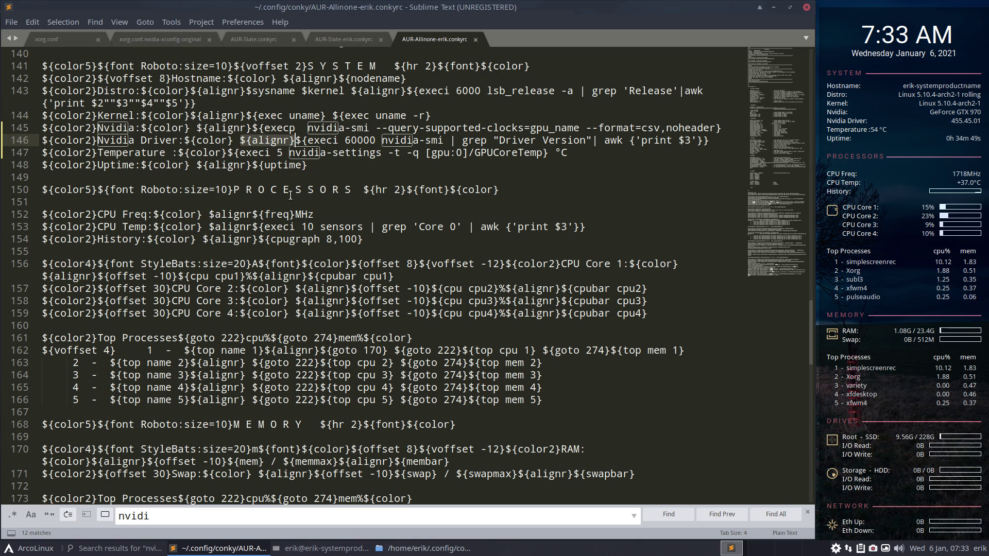
key("ctrl+c")
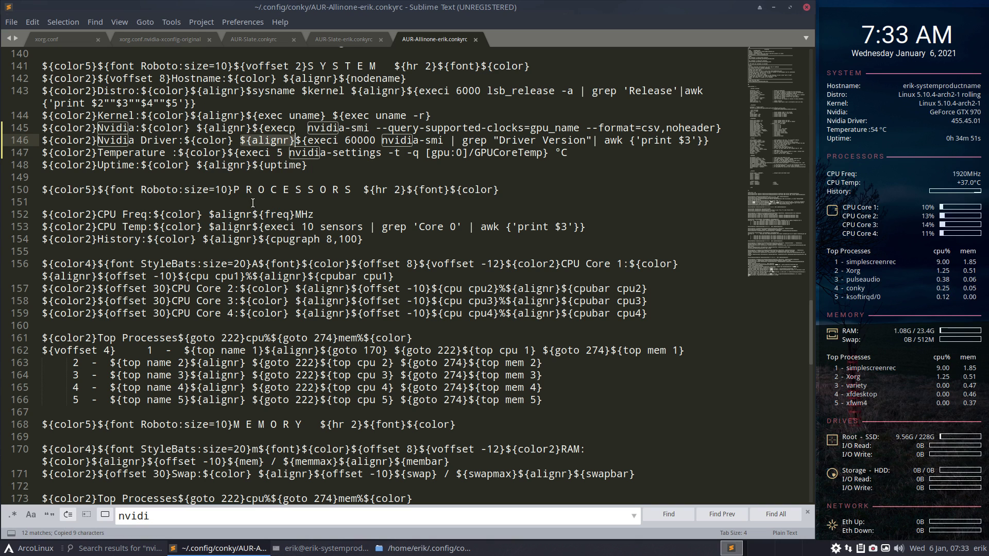
left_click(229, 153)
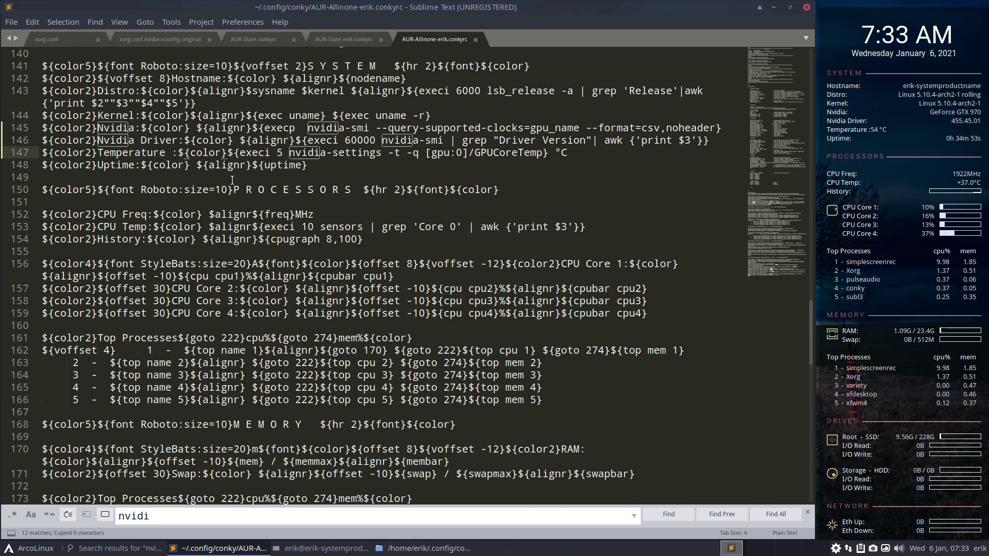
key("ctrl+v")
key("ctrl+s")
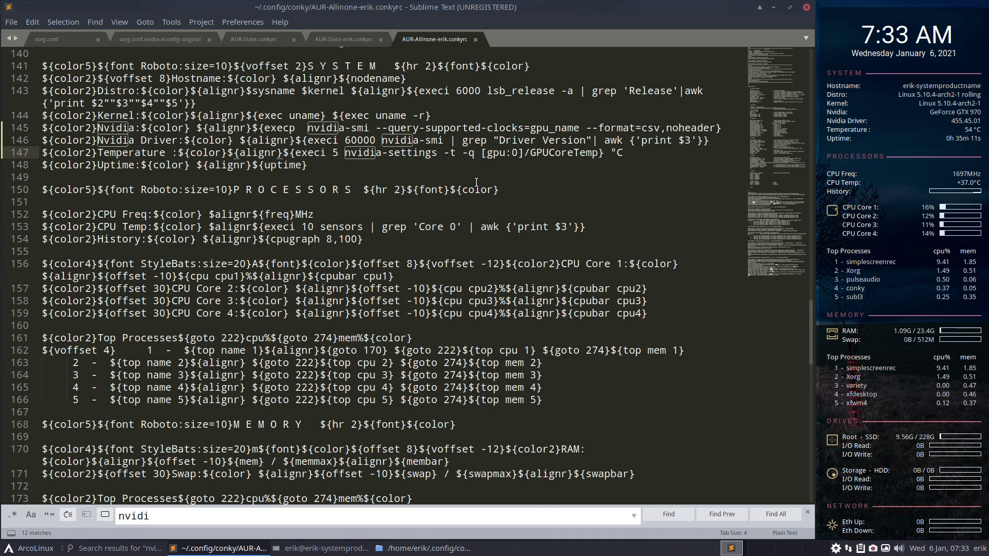
right_click(872, 550)
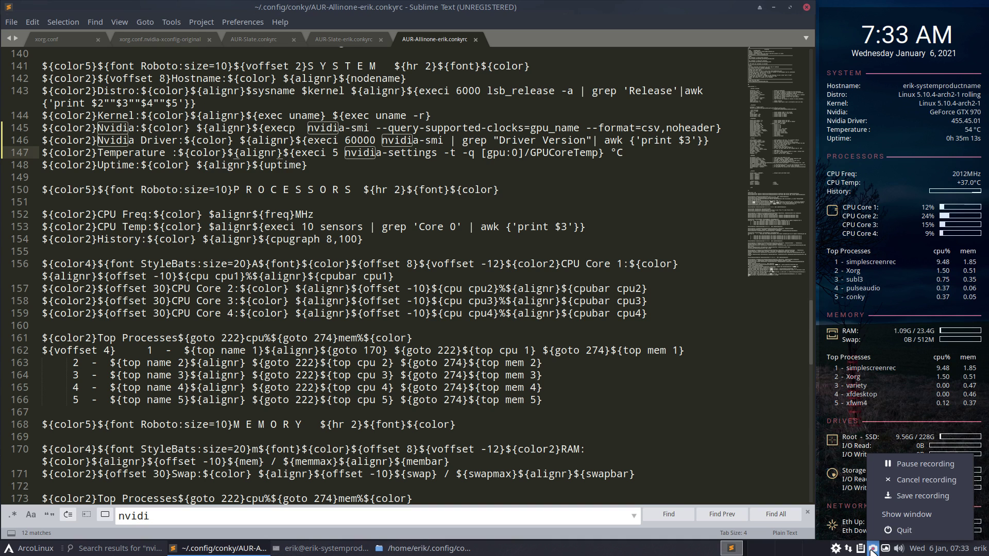